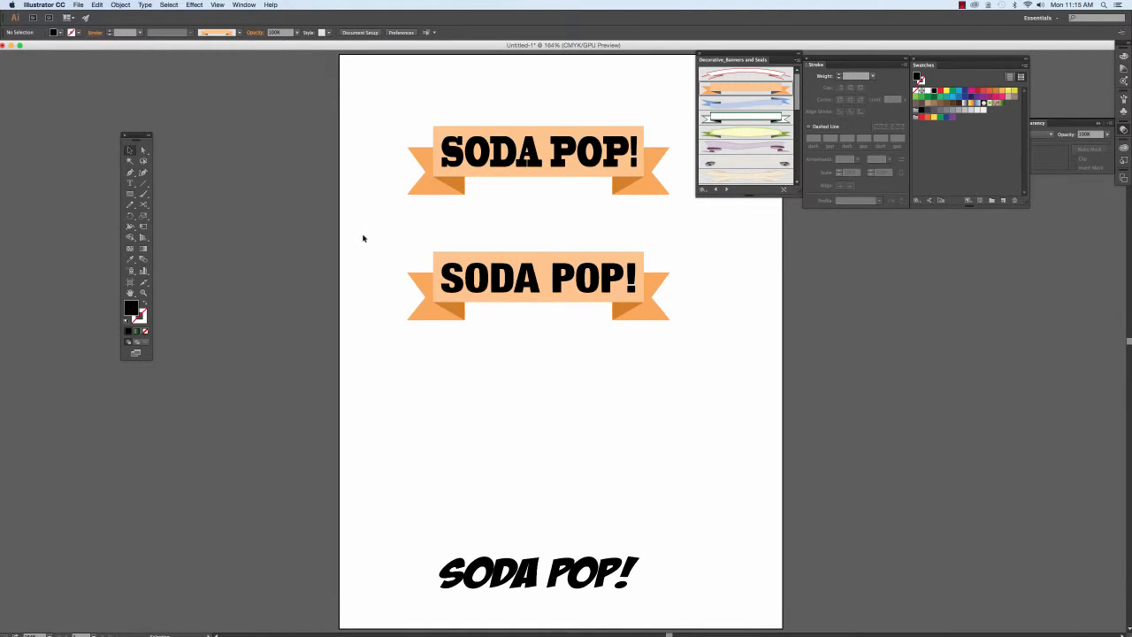
pyautogui.click(448, 254)
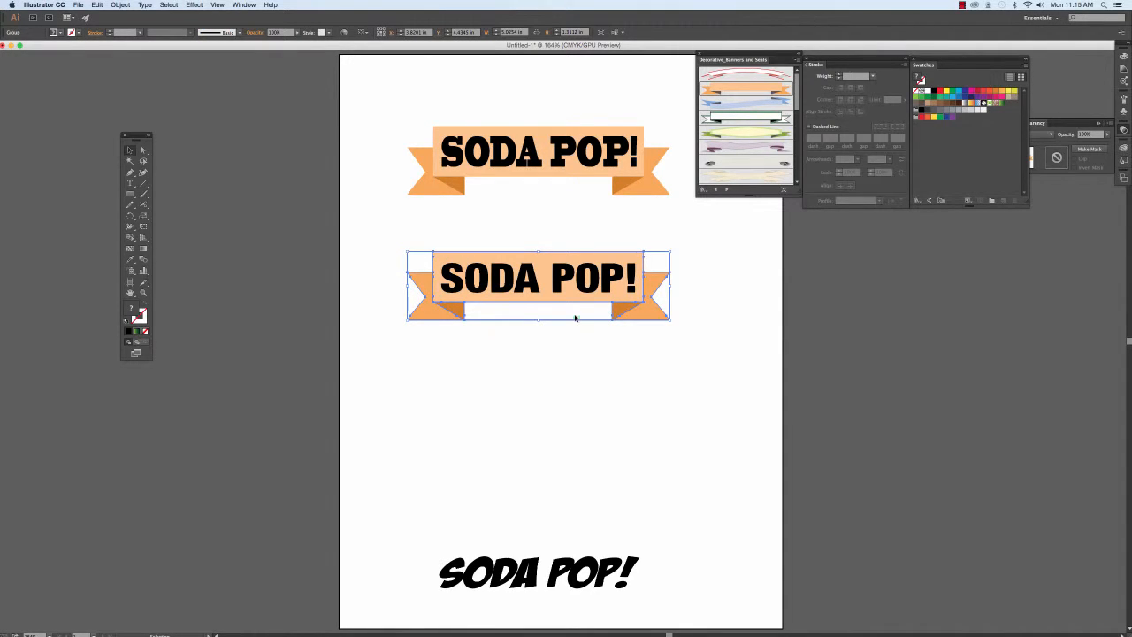
pyautogui.click(711, 301)
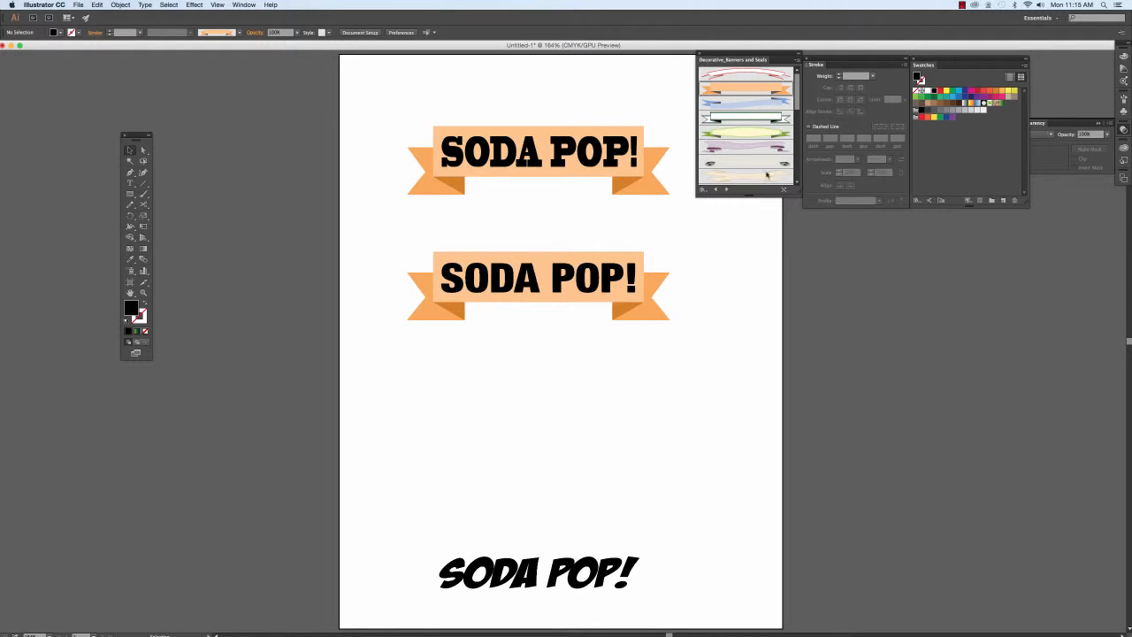
# Resize the Decorative_Banners and Seals library wider and shorter, and show the Brushes set floating just below it
pyautogui.moveTo(798, 193); pyautogui.dragTo(828, 166)
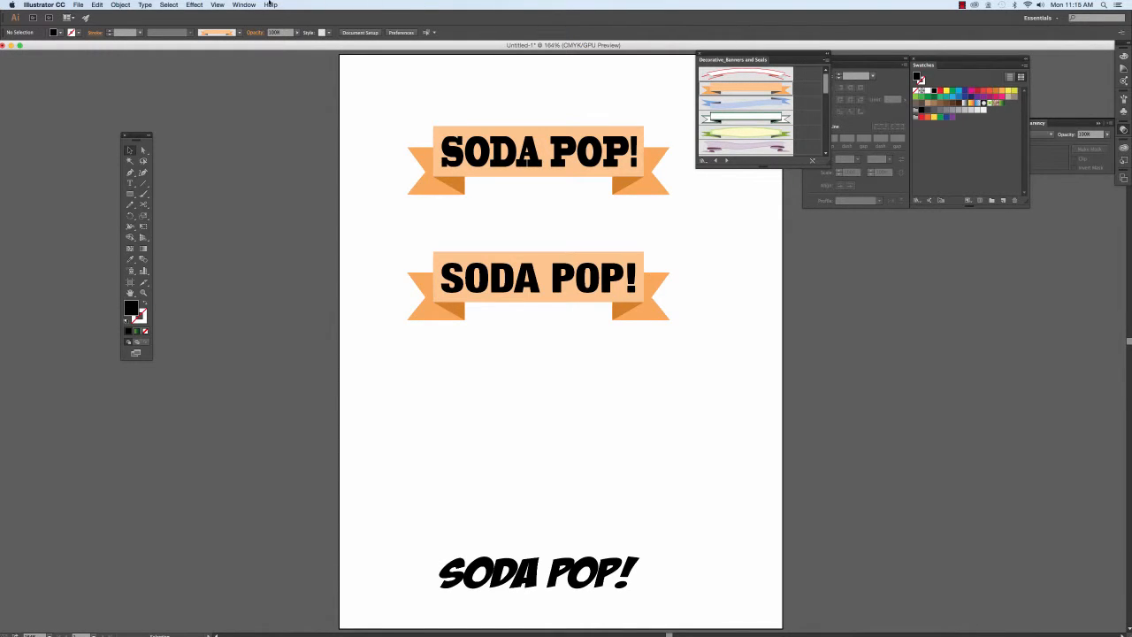
pyautogui.click(242, 6)
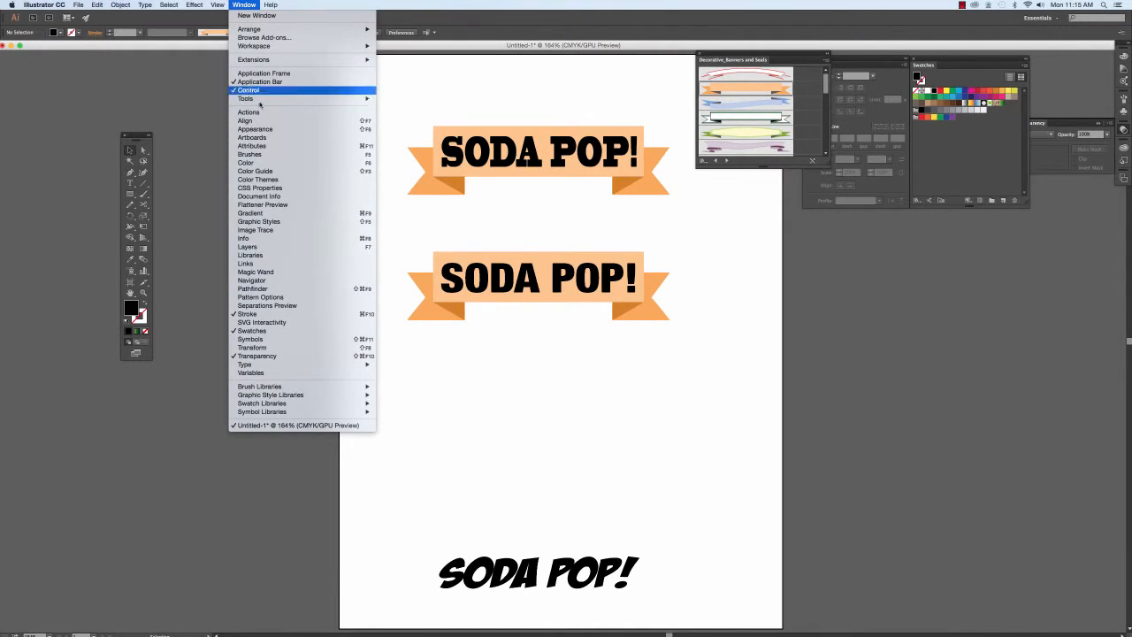
pyautogui.click(277, 155)
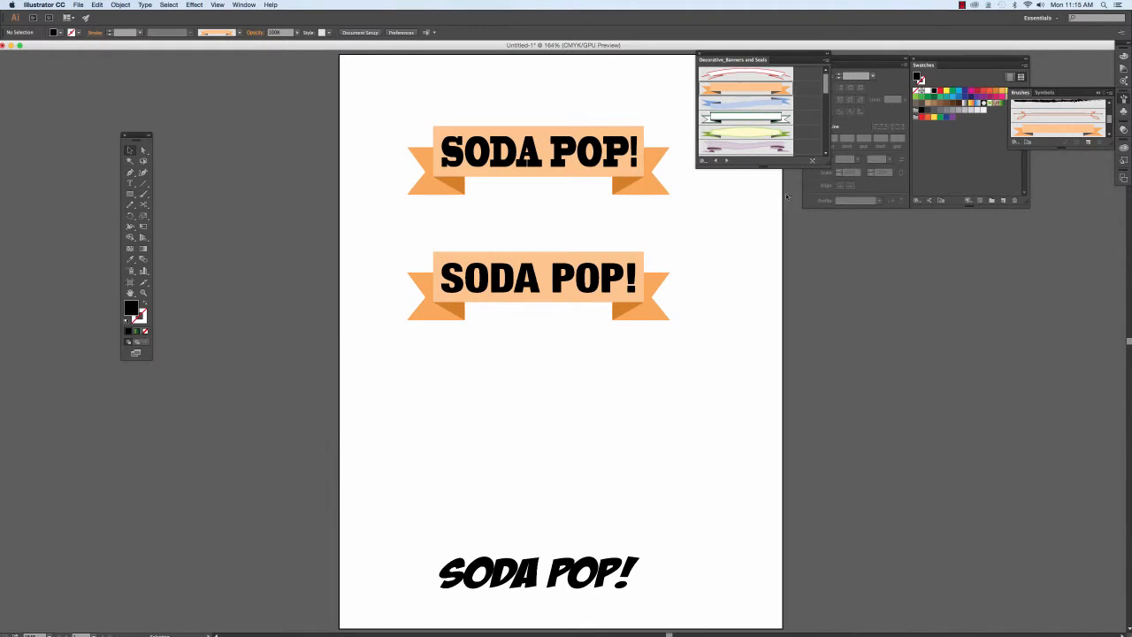
pyautogui.moveTo(1021, 93)
pyautogui.mouseDown()
pyautogui.moveTo(820, 263)
pyautogui.moveTo(721, 210)
pyautogui.mouseUp()
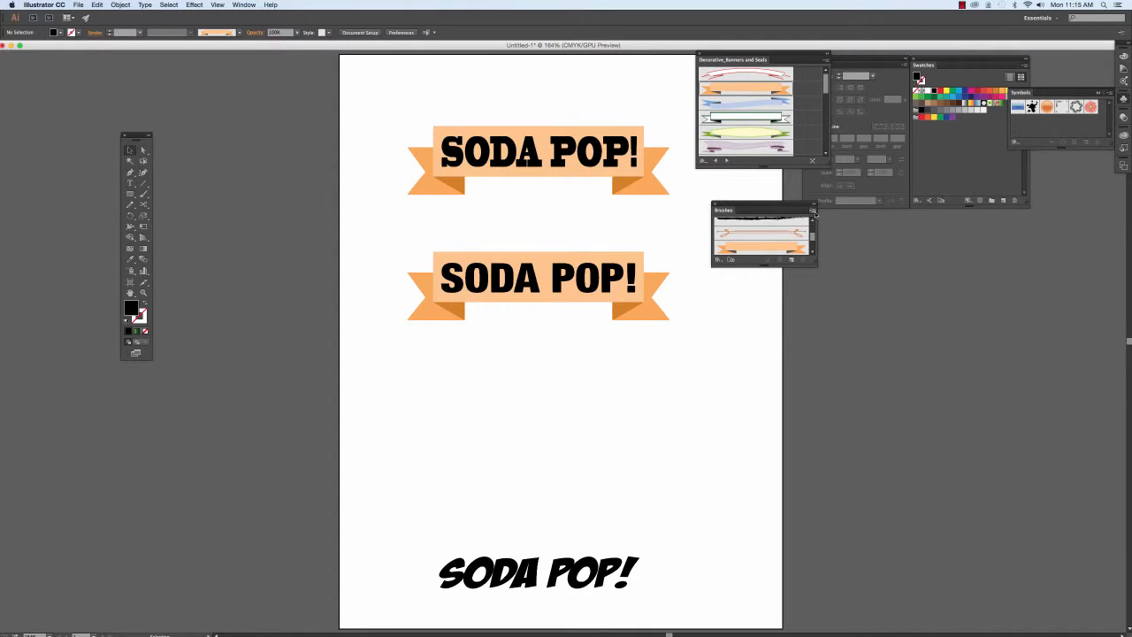
# Look through the available brush libraries for the Decorative_Banners and Seals set without loading another one
pyautogui.click(812, 211)
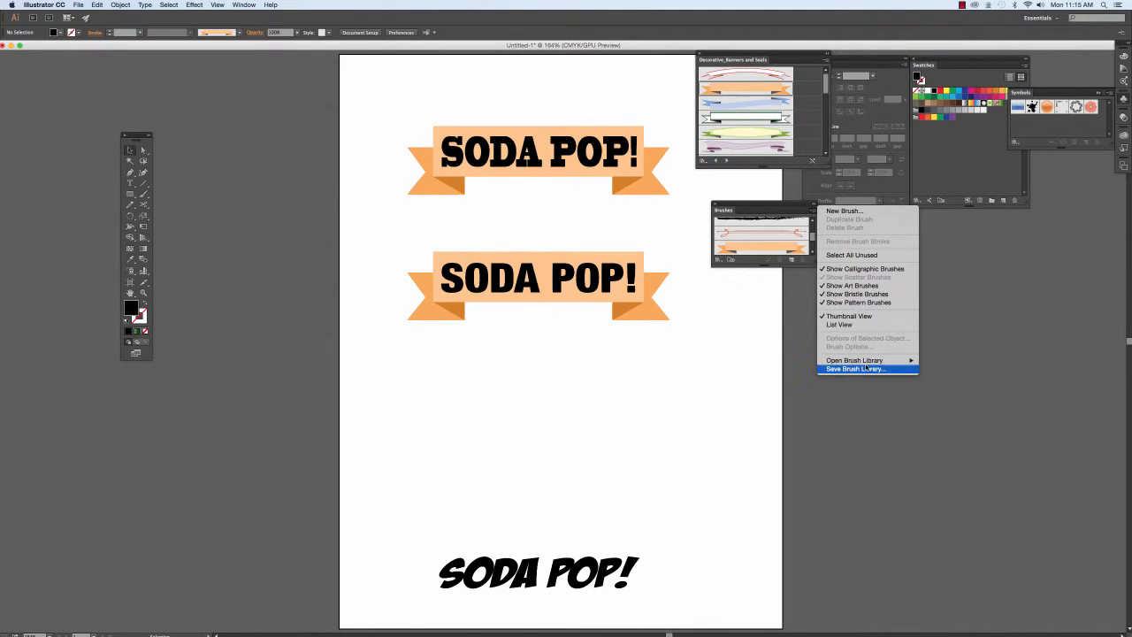
pyautogui.moveTo(868, 364)
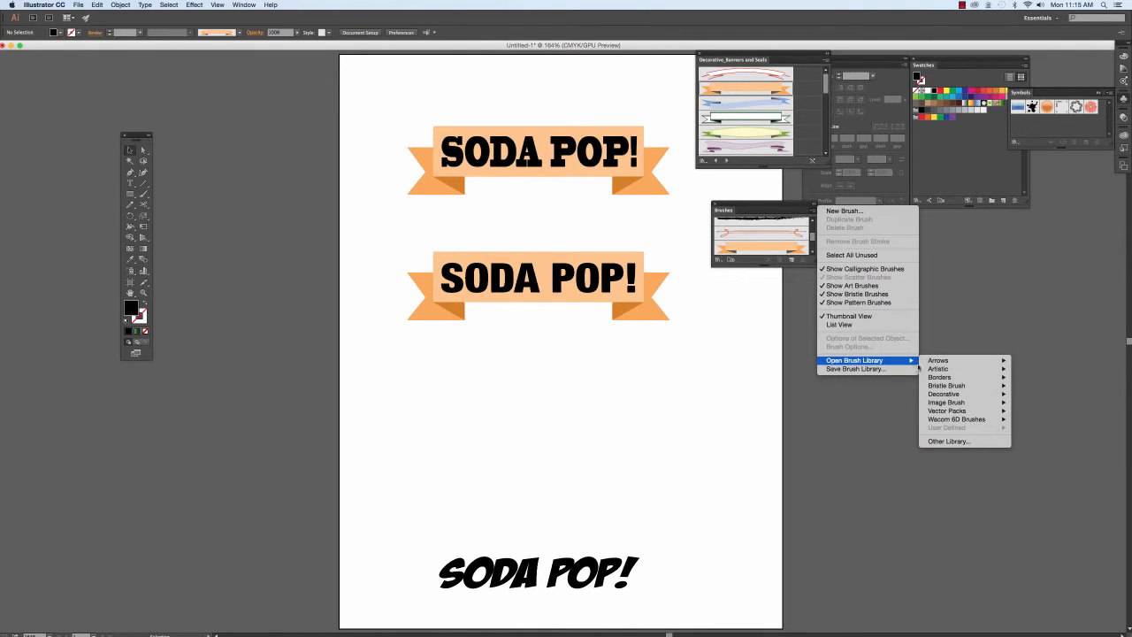
pyautogui.moveTo(943, 371)
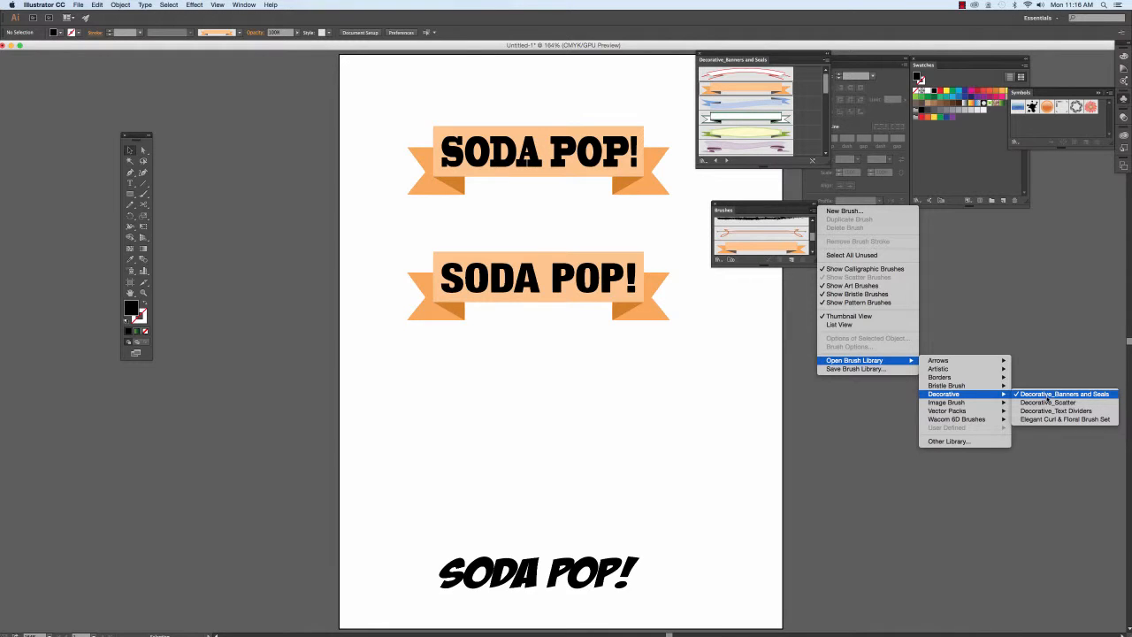
pyautogui.click(736, 387)
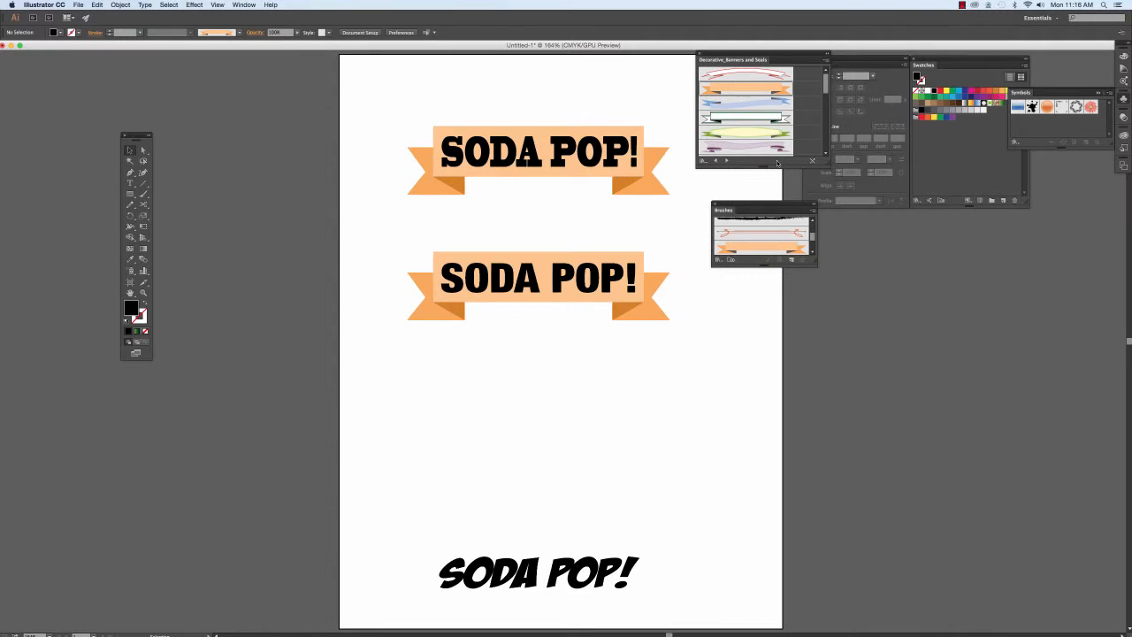
# Place the white banner with green edges from the library below the second SODA POP! banner and enlarge it to about 5.39 by 1.06 in
pyautogui.moveTo(741, 214)
pyautogui.mouseDown()
pyautogui.moveTo(936, 267)
pyautogui.moveTo(955, 235)
pyautogui.mouseUp()
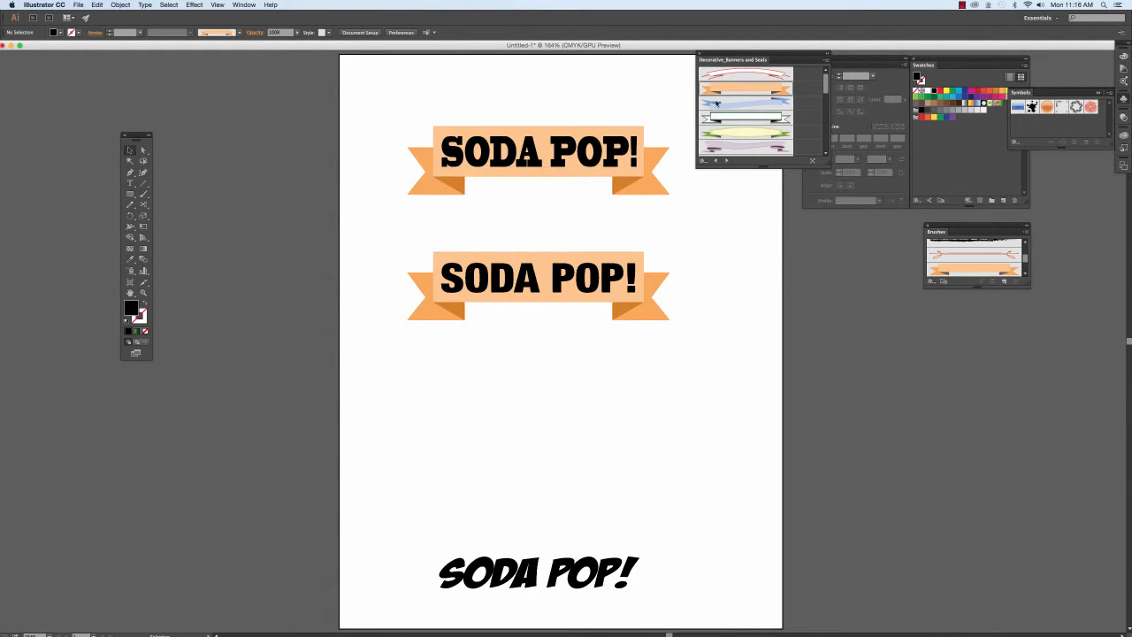
pyautogui.click(734, 119)
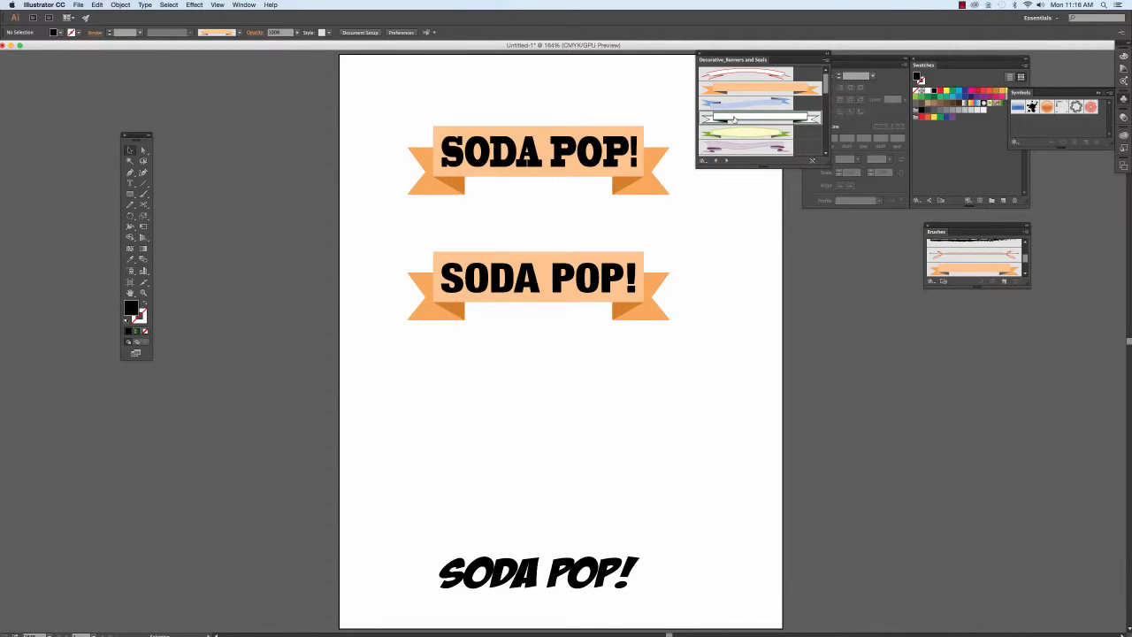
pyautogui.moveTo(733, 118)
pyautogui.mouseDown()
pyautogui.moveTo(655, 239)
pyautogui.moveTo(538, 354)
pyautogui.moveTo(537, 404)
pyautogui.mouseUp()
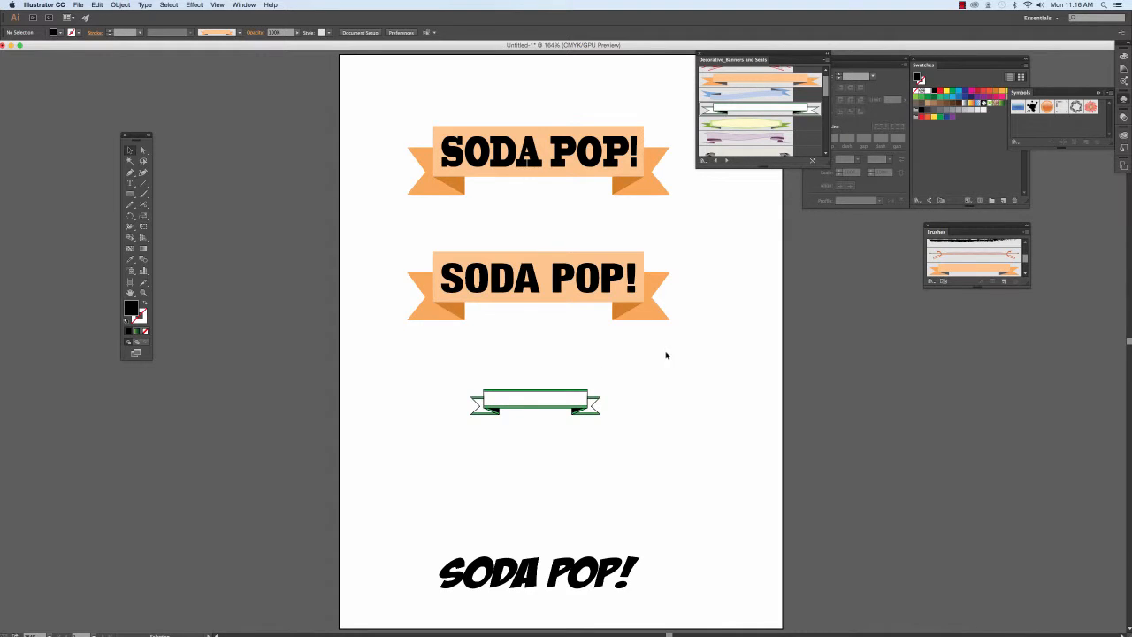
pyautogui.click(523, 398)
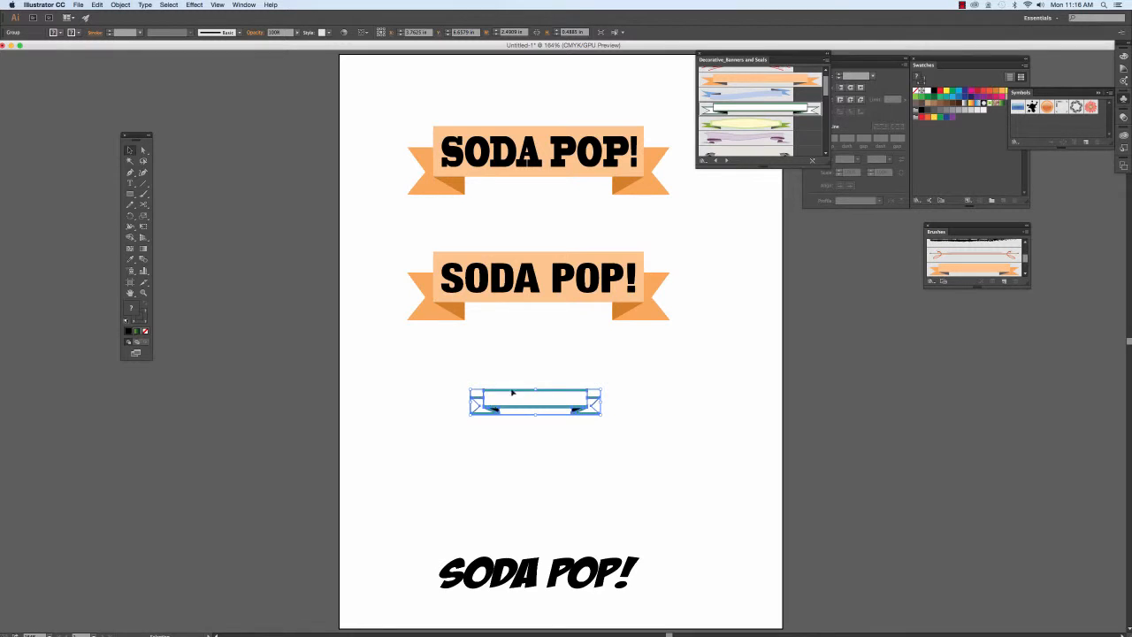
pyautogui.moveTo(601, 390); pyautogui.dragTo(685, 355)
pyautogui.moveTo(470, 413); pyautogui.dragTo(403, 441)
pyautogui.click(753, 369)
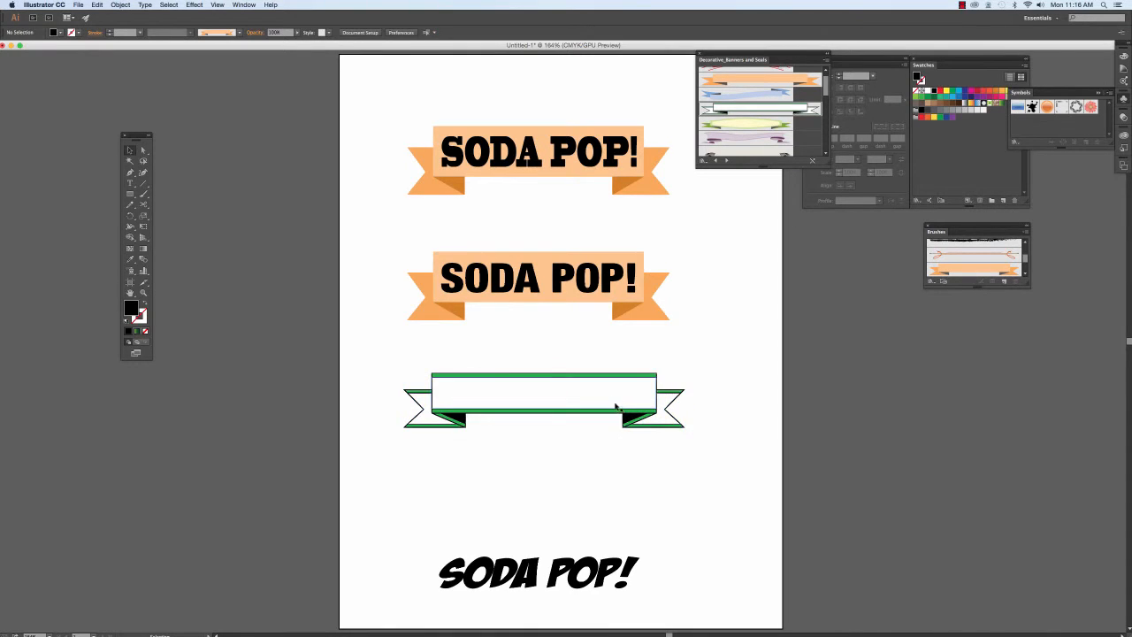
# Move the green-edged banner down until it sits just above the italic SODA POP! text
pyautogui.moveTo(616, 406); pyautogui.dragTo(617, 416)
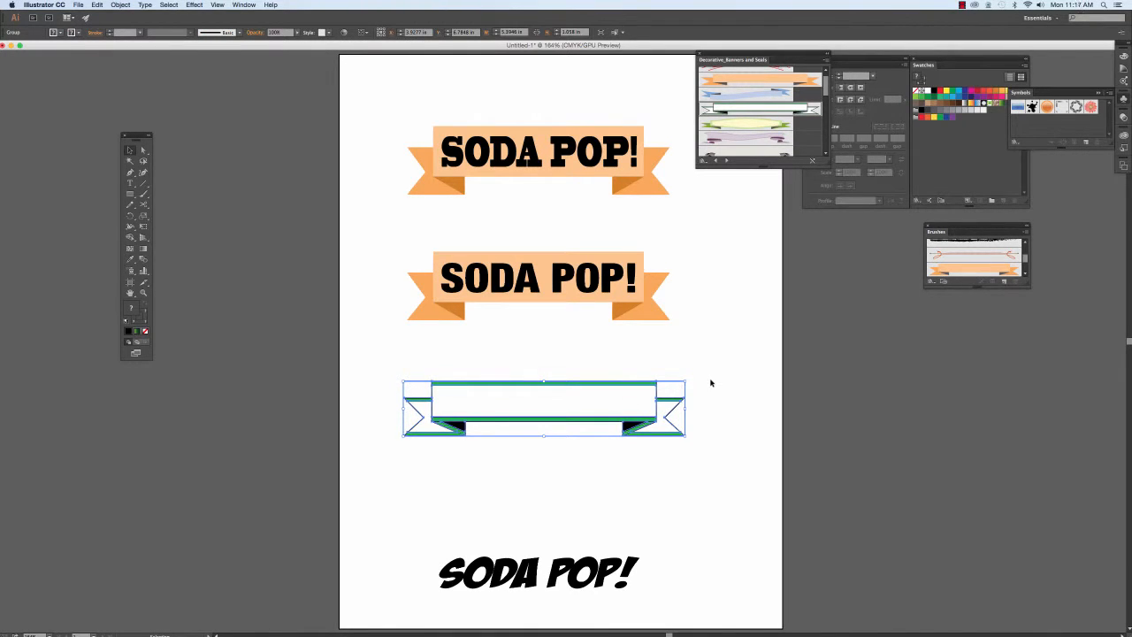
pyautogui.click(701, 368)
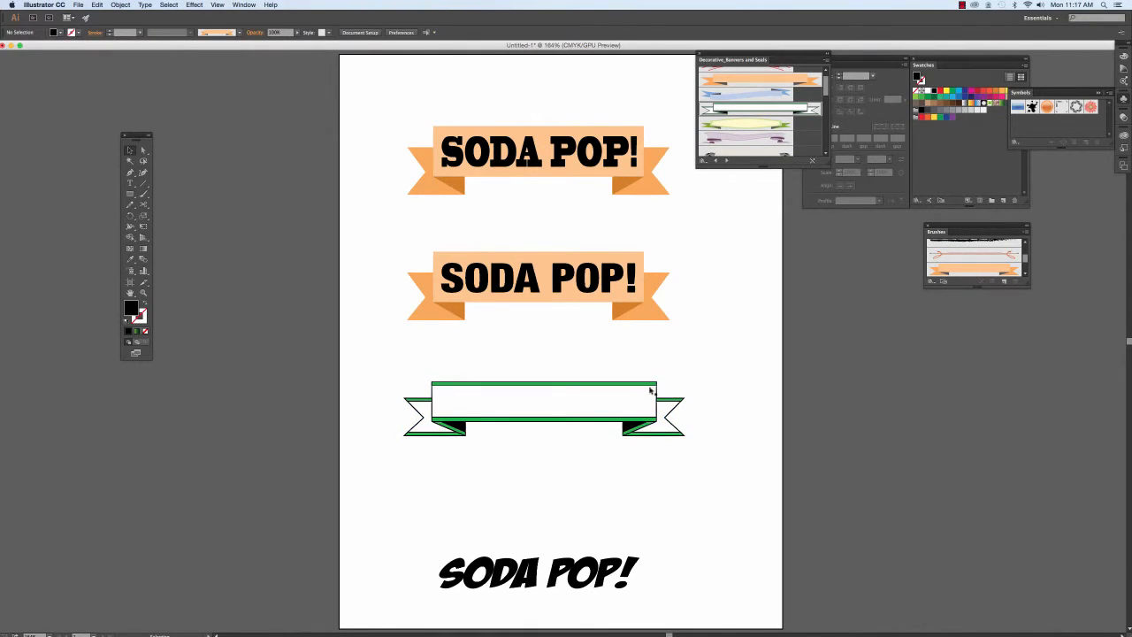
pyautogui.moveTo(571, 388); pyautogui.dragTo(576, 454)
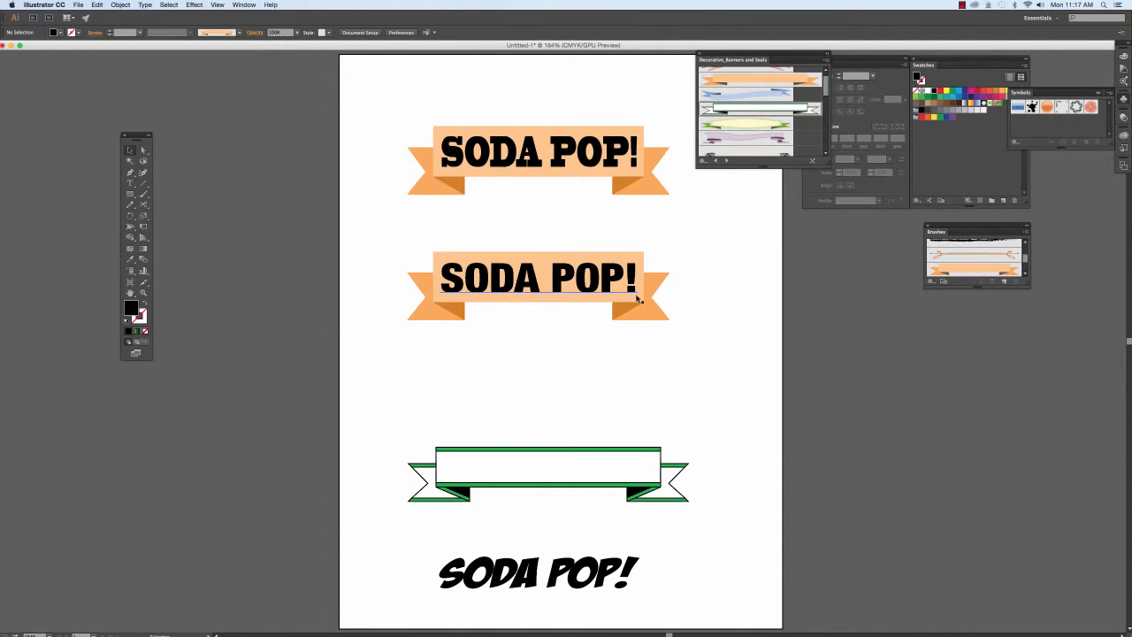
# Place the orange library banner between the second SODA POP! banner and the green-edged one, enlarged to about the green-edged banner's width
pyautogui.moveTo(753, 81)
pyautogui.mouseDown()
pyautogui.moveTo(639, 272)
pyautogui.moveTo(546, 365)
pyautogui.mouseUp()
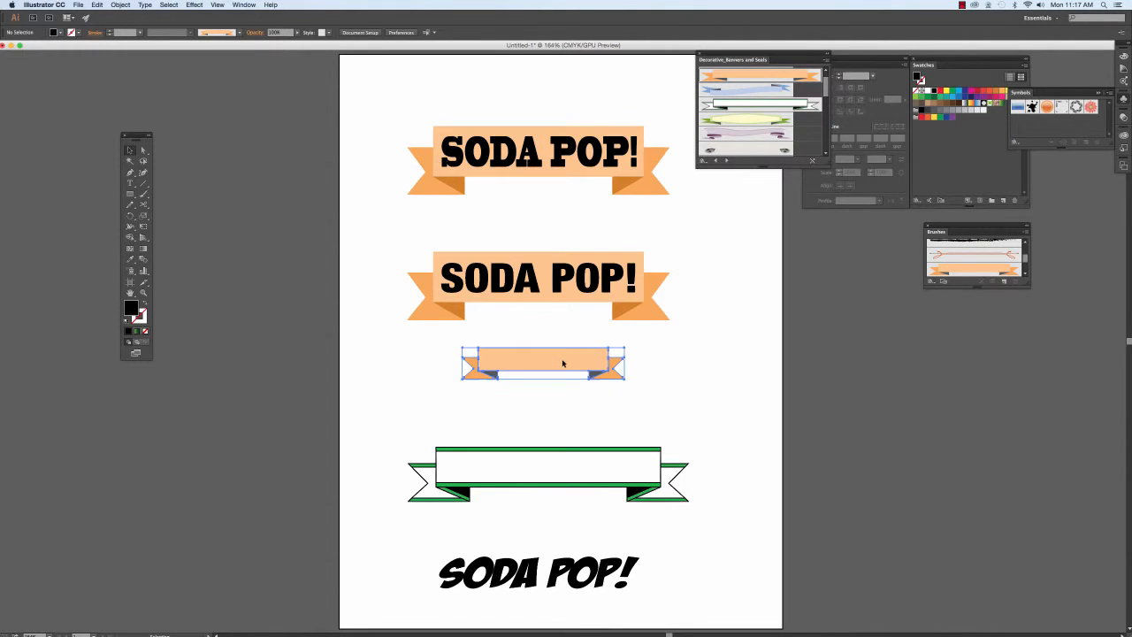
pyautogui.moveTo(627, 382); pyautogui.dragTo(682, 425)
pyautogui.moveTo(660, 368); pyautogui.dragTo(666, 385)
pyautogui.click(707, 338)
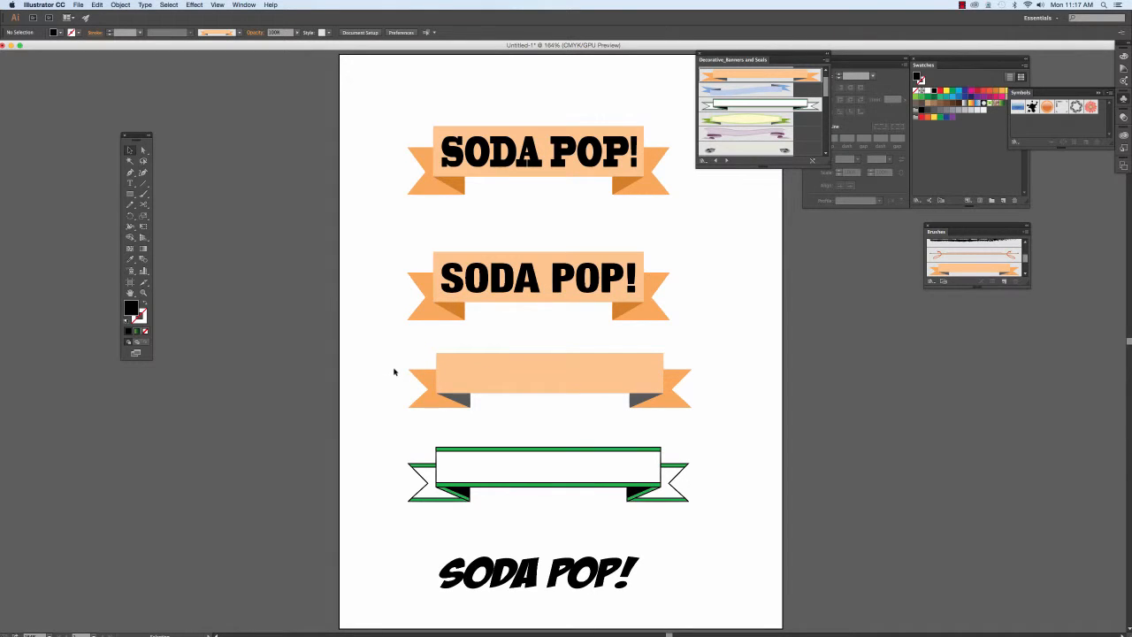
# Delete the blank orange banner above the green-edged one
pyautogui.click(511, 391)
pyautogui.press('Delete')
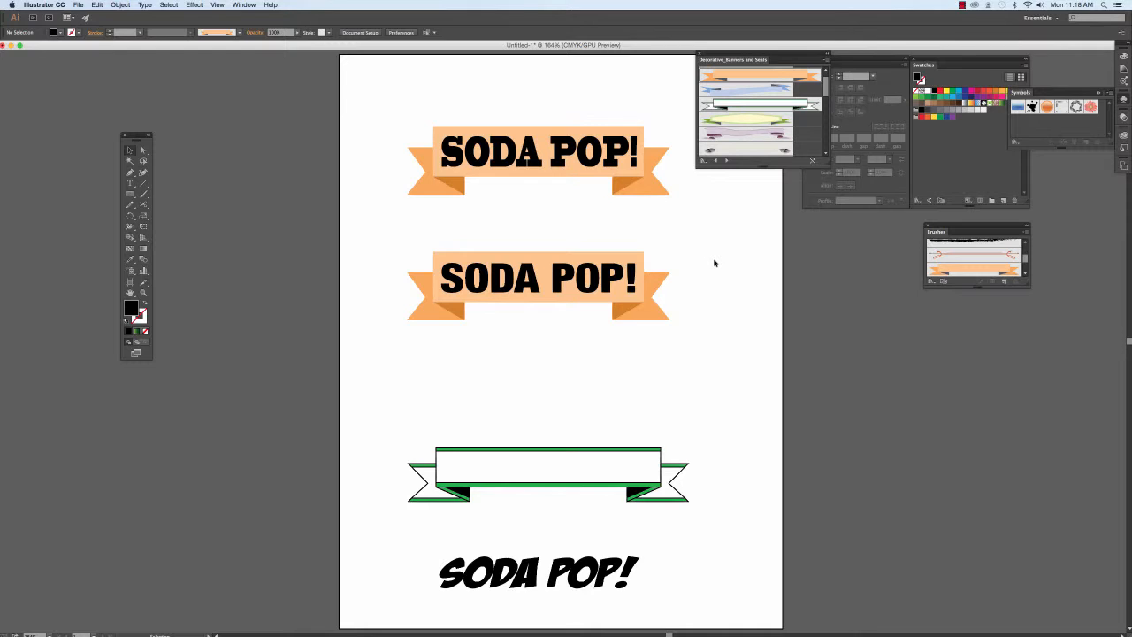
# Check how text and banner select in the two orange SODA POP! designs to compare their grouping
pyautogui.click(509, 163)
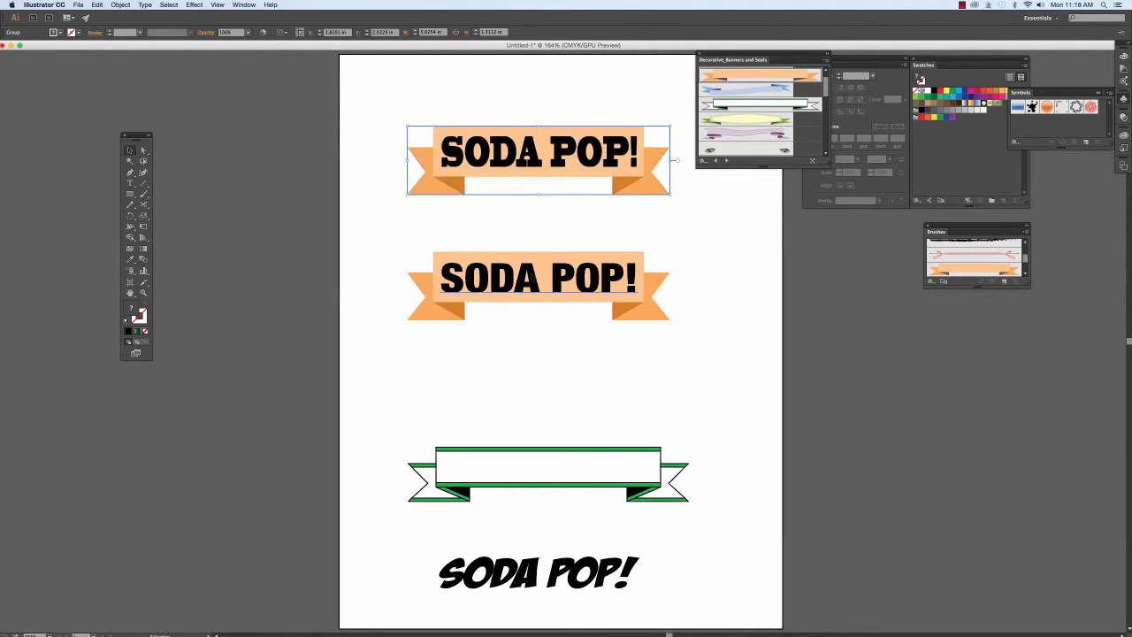
pyautogui.click(534, 277)
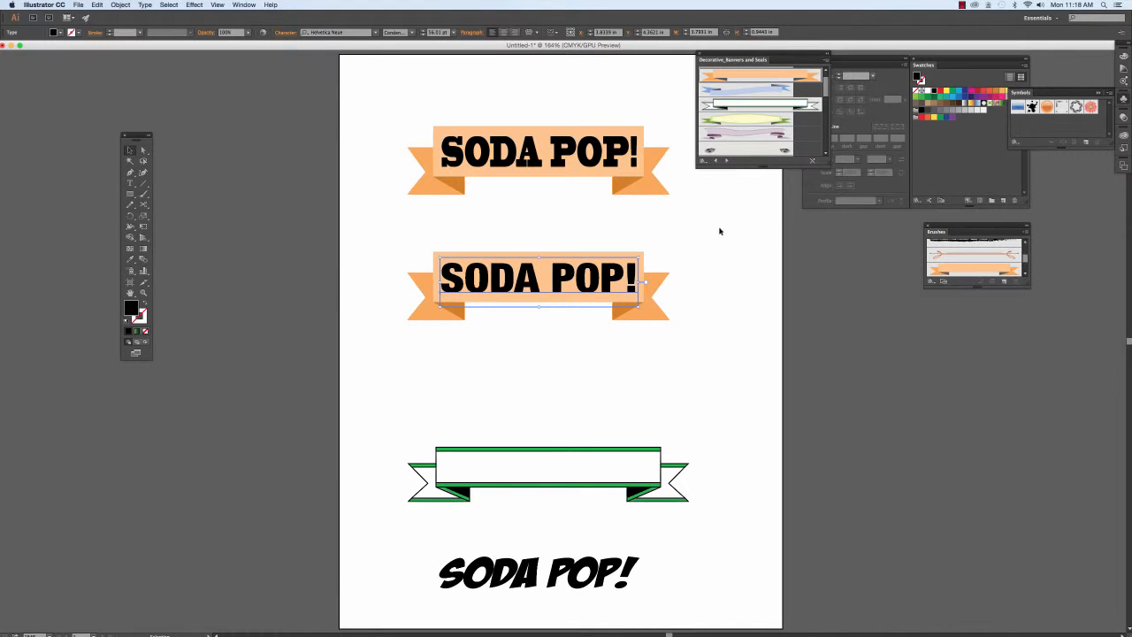
pyautogui.click(524, 241)
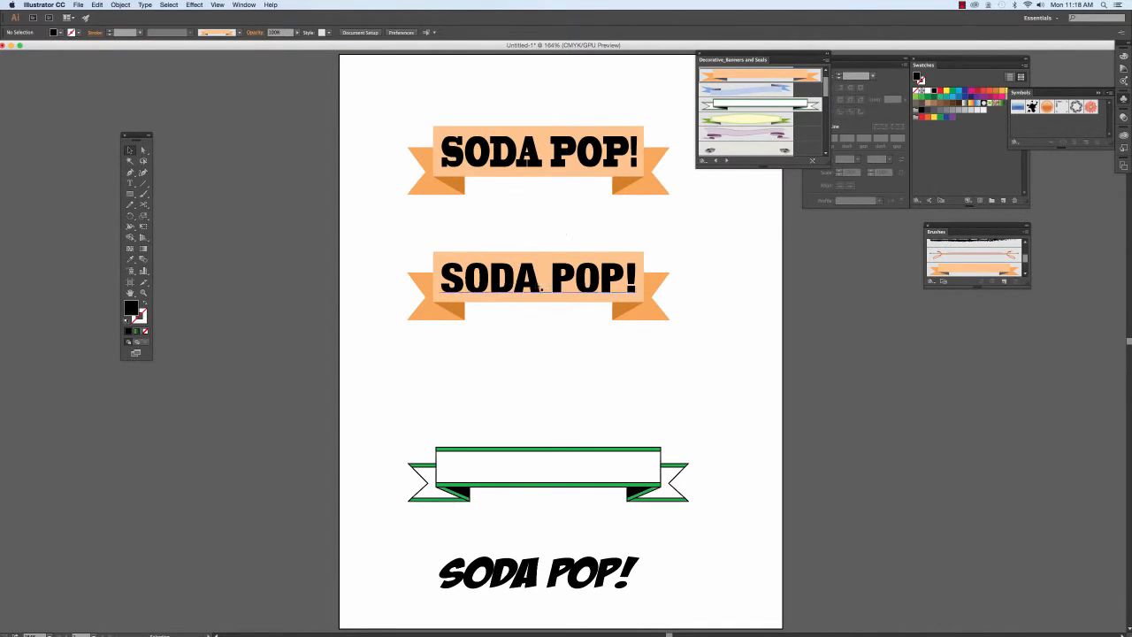
pyautogui.click(536, 286)
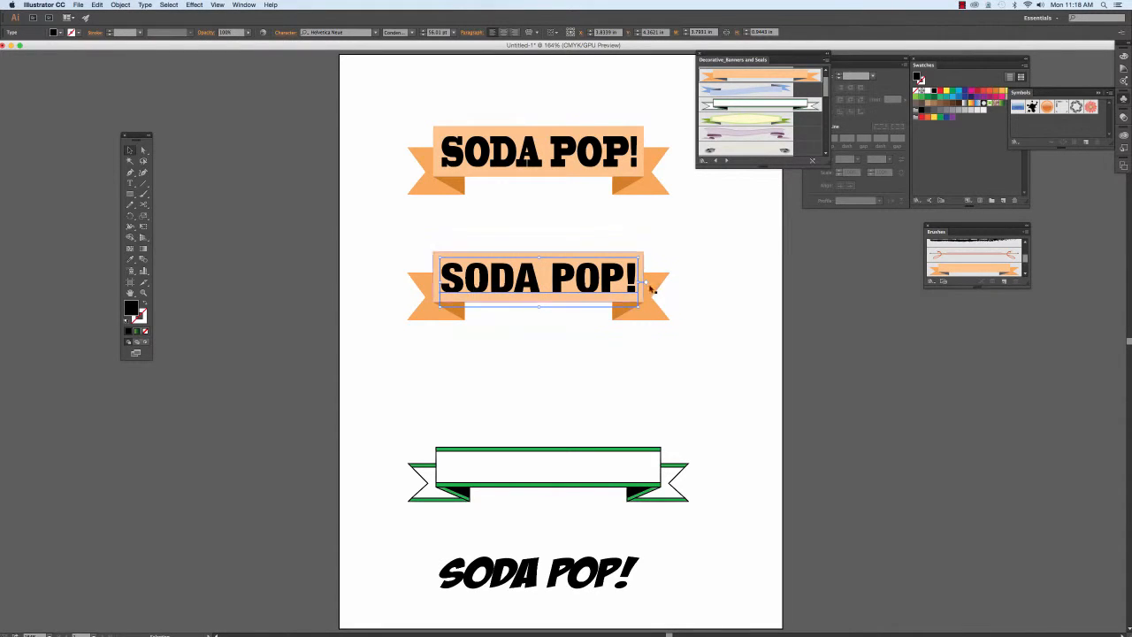
pyautogui.click(600, 217)
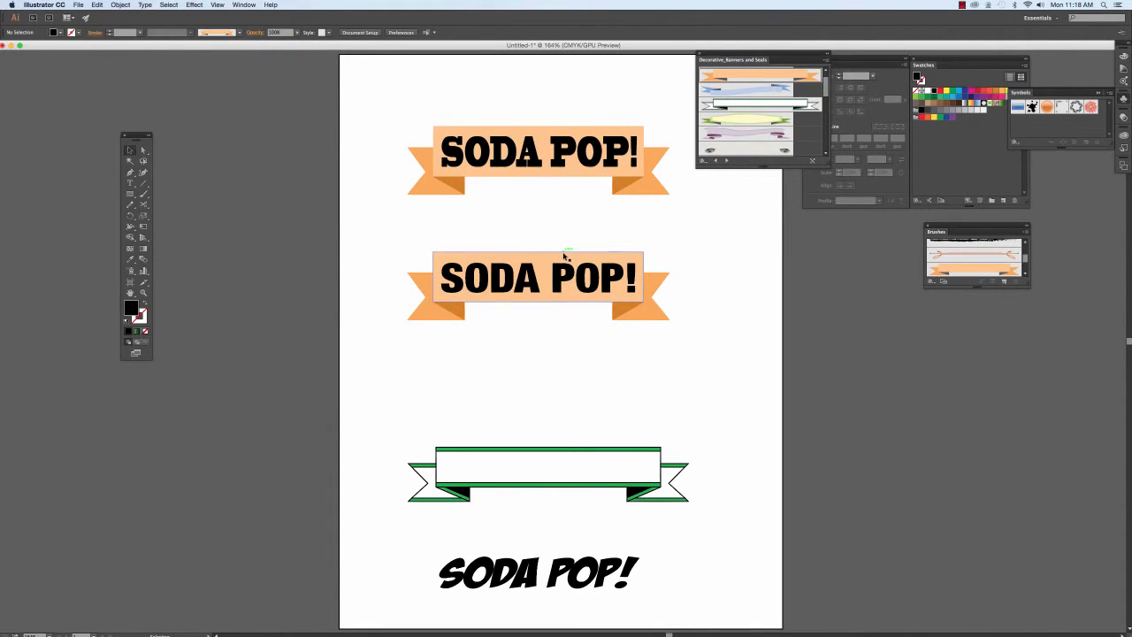
pyautogui.click(561, 253)
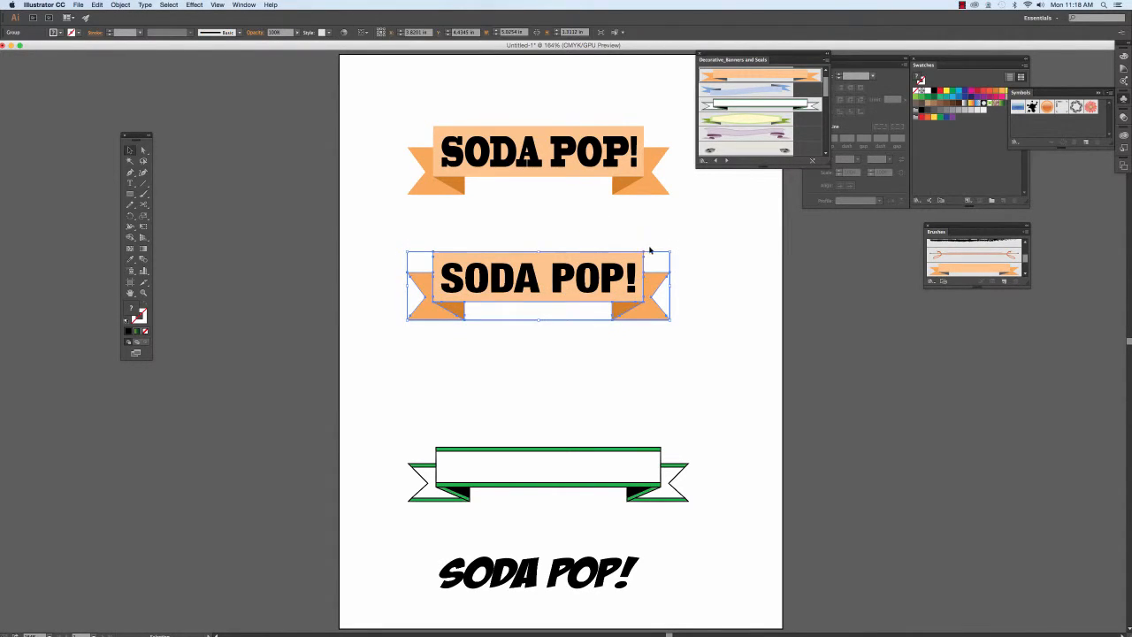
pyautogui.click(717, 245)
# Ungroup the top SODA POP! design so its text separates from the orange banner
pyautogui.click(527, 164)
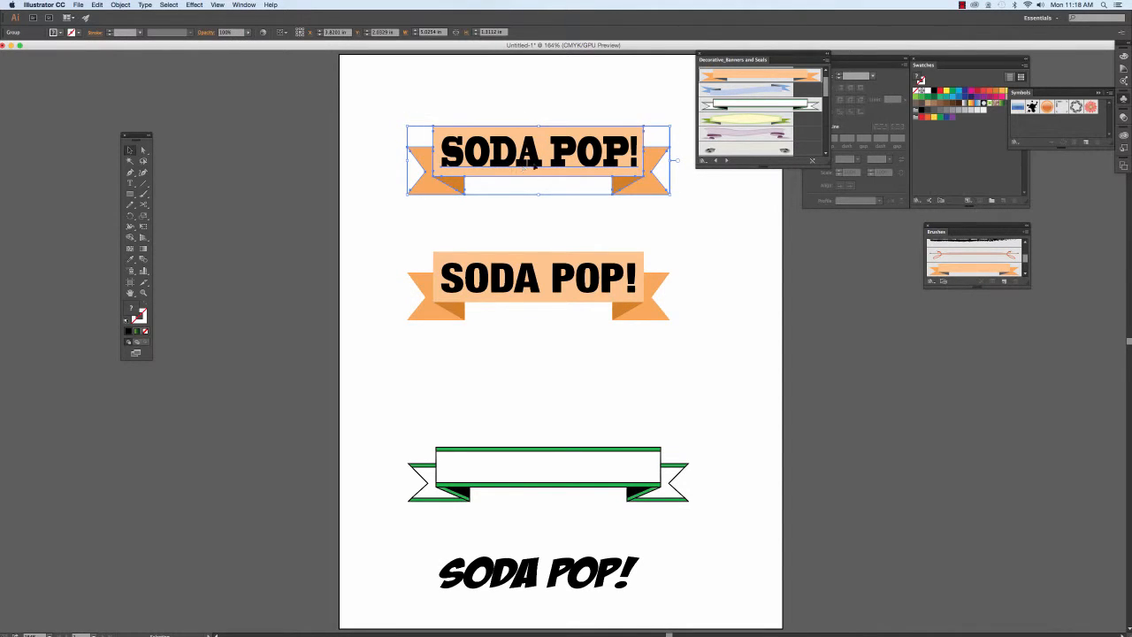
pyautogui.click(121, 5)
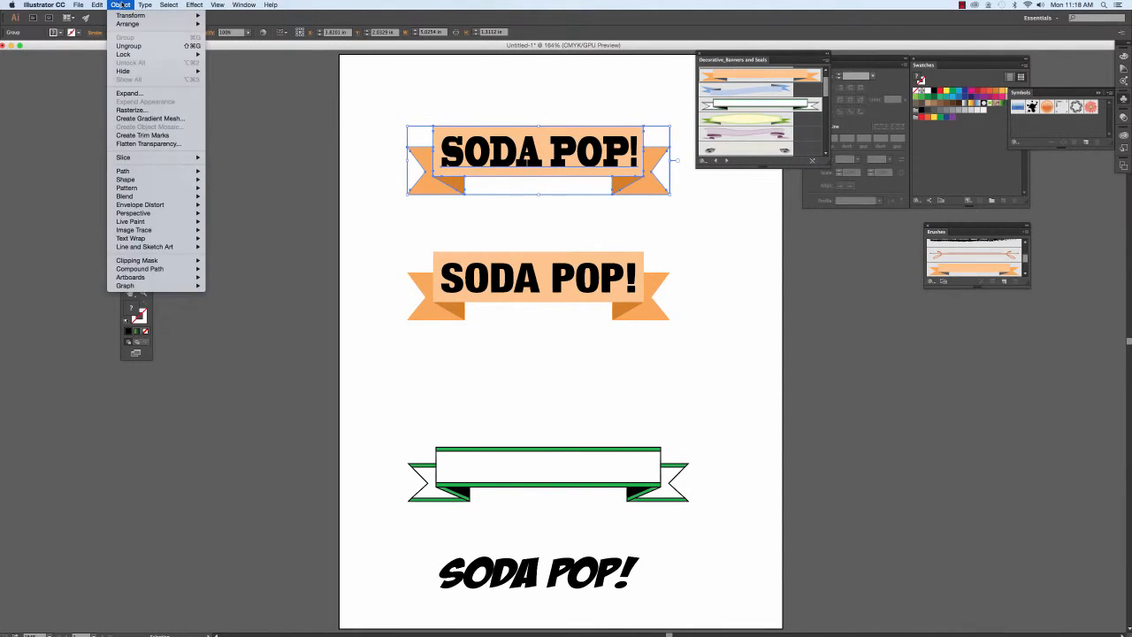
pyautogui.click(133, 49)
pyautogui.click(516, 104)
# Try moving the top SODA POP! text up off its orange banner, and undo the move
pyautogui.click(511, 141)
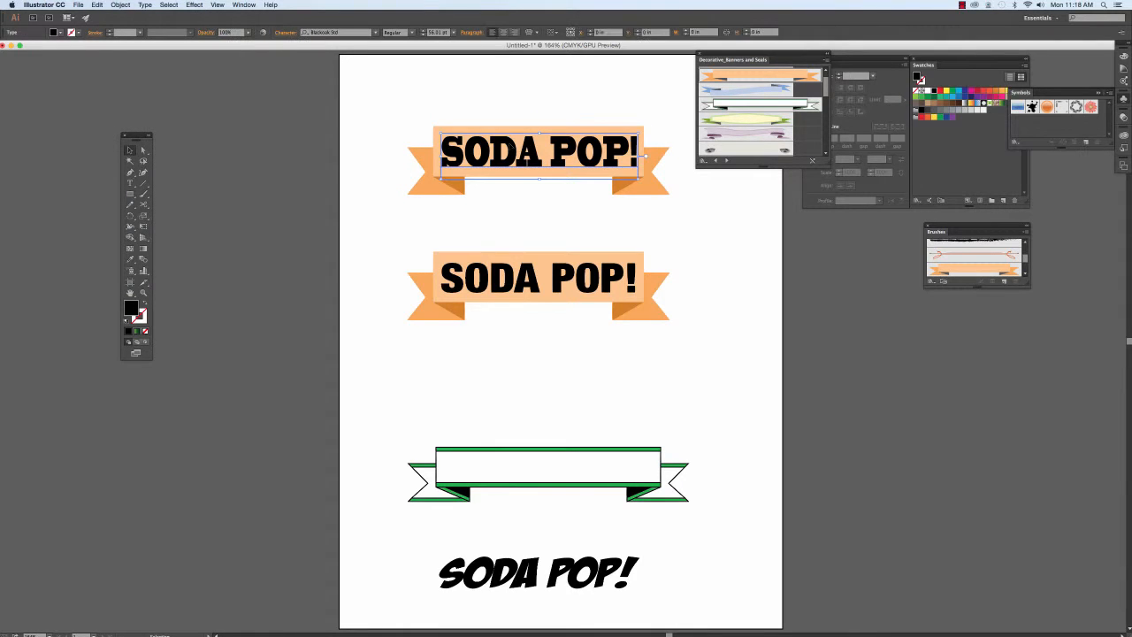
pyautogui.moveTo(511, 142); pyautogui.dragTo(511, 115)
pyautogui.moveTo(516, 105); pyautogui.dragTo(515, 106)
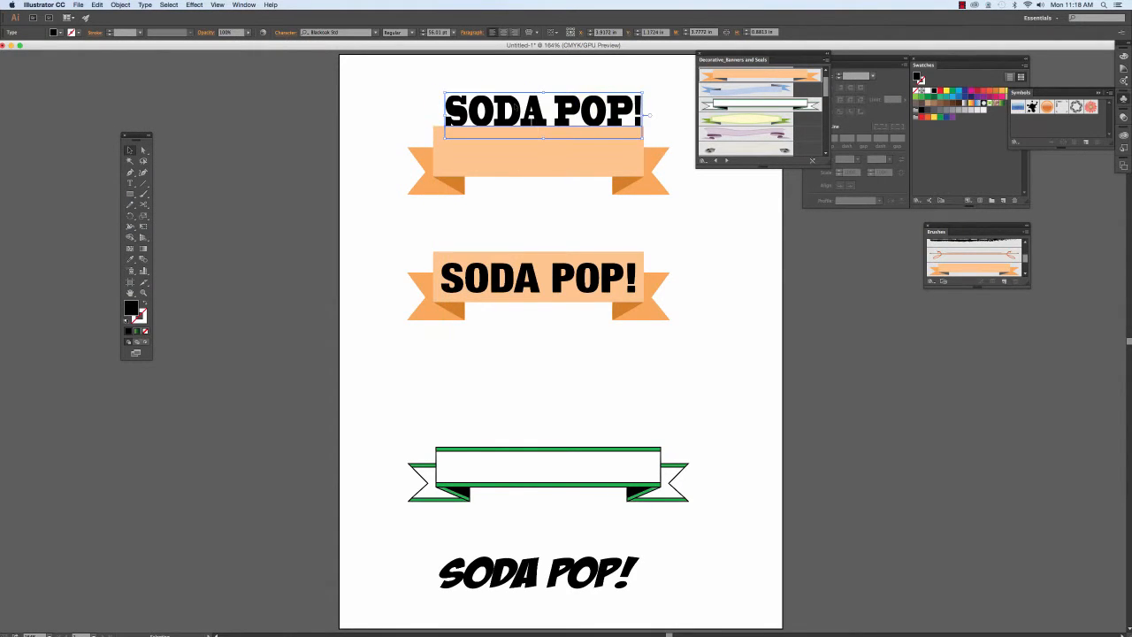
pyautogui.hotkey('ctrl', 'z')
pyautogui.click(432, 132)
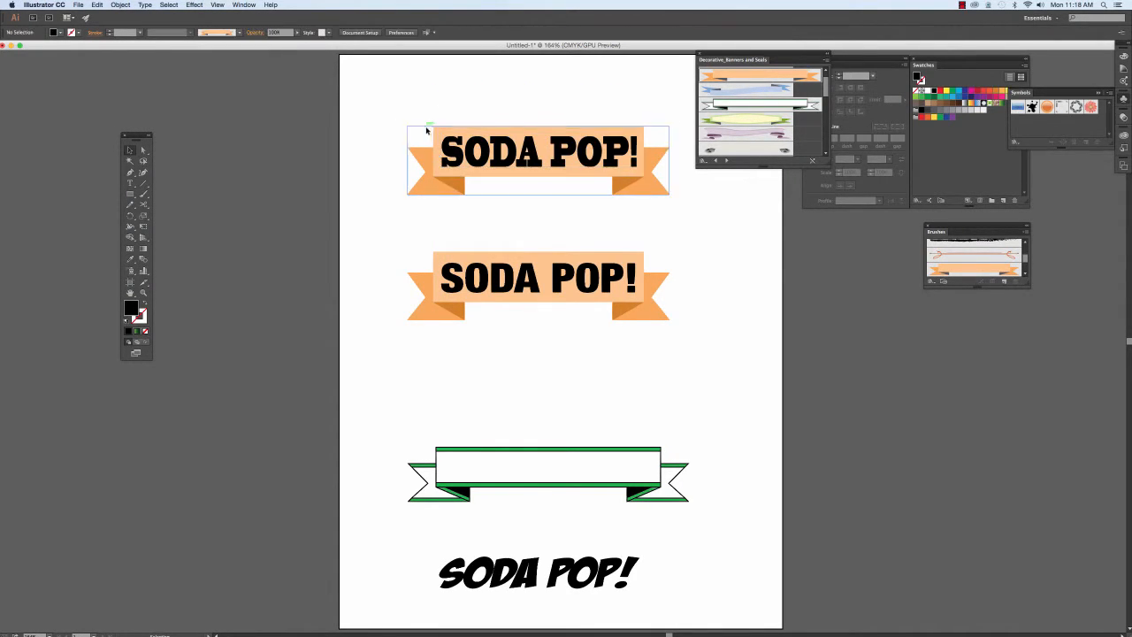
# Check that the top orange banner can be selected apart from its SODA POP! text
pyautogui.click(681, 214)
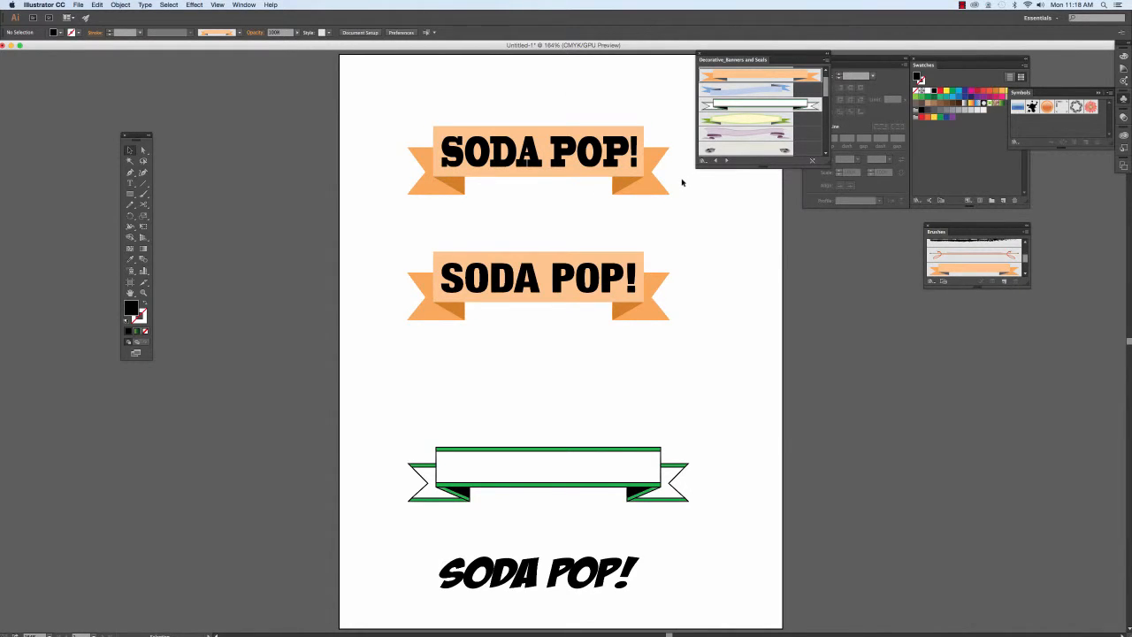
pyautogui.click(523, 130)
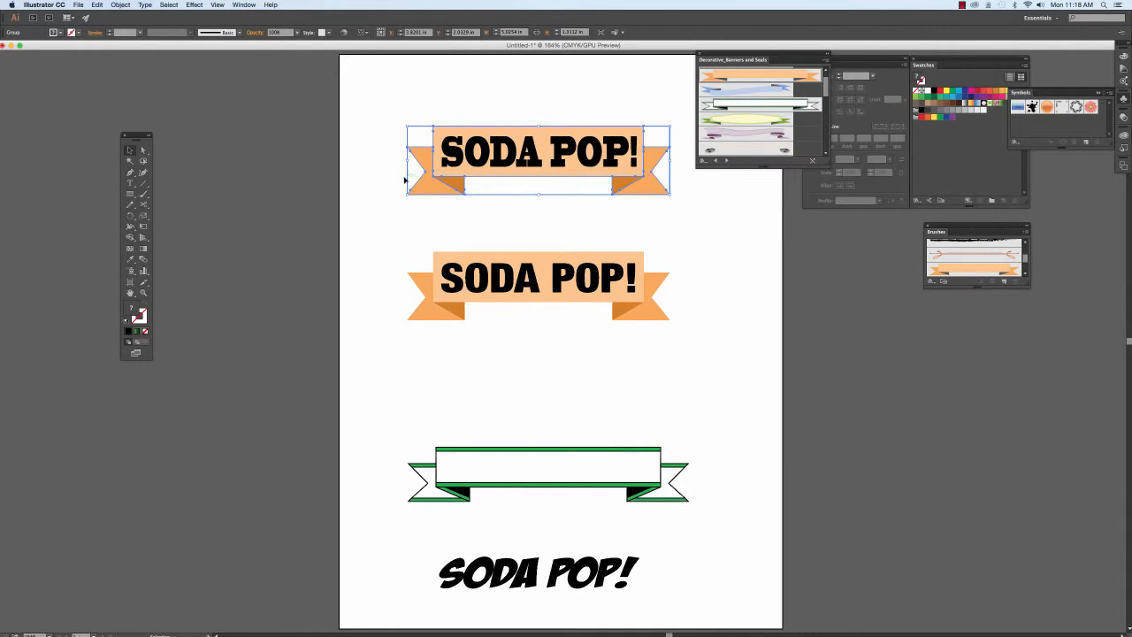
pyautogui.click(780, 206)
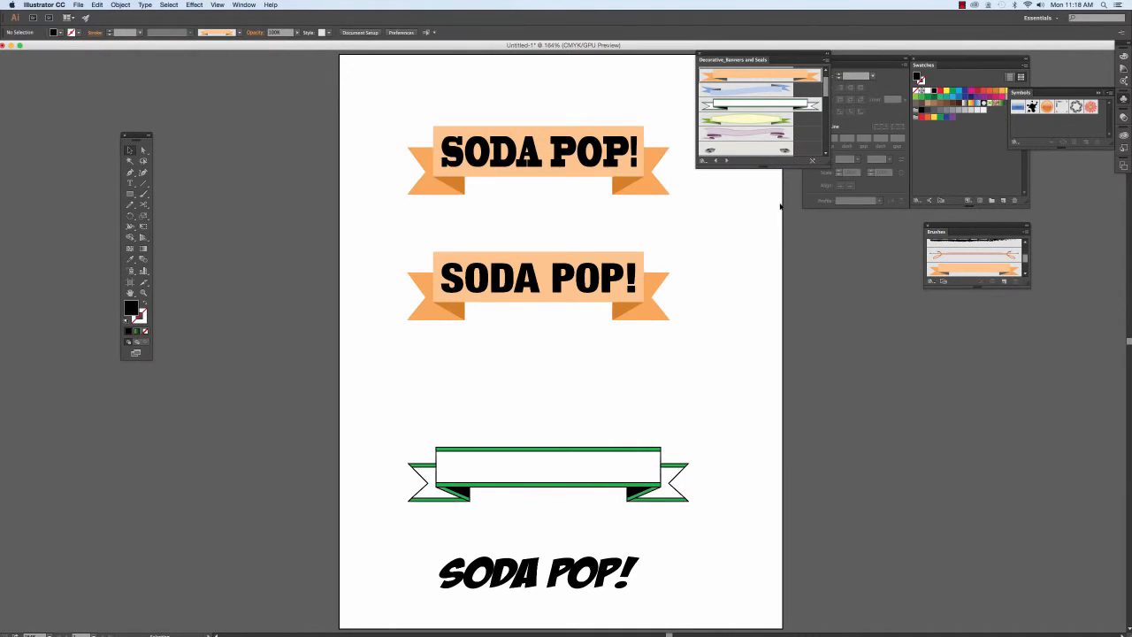
# Check that the top SODA POP! text and its orange banner can each be selected on their own
pyautogui.click(484, 176)
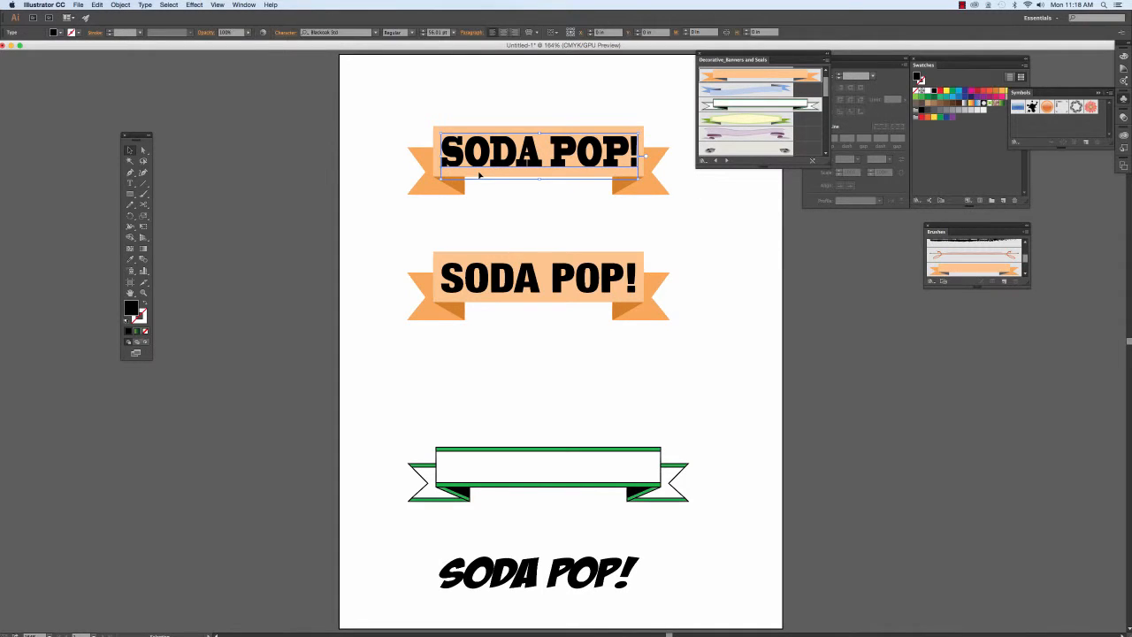
pyautogui.click(433, 184)
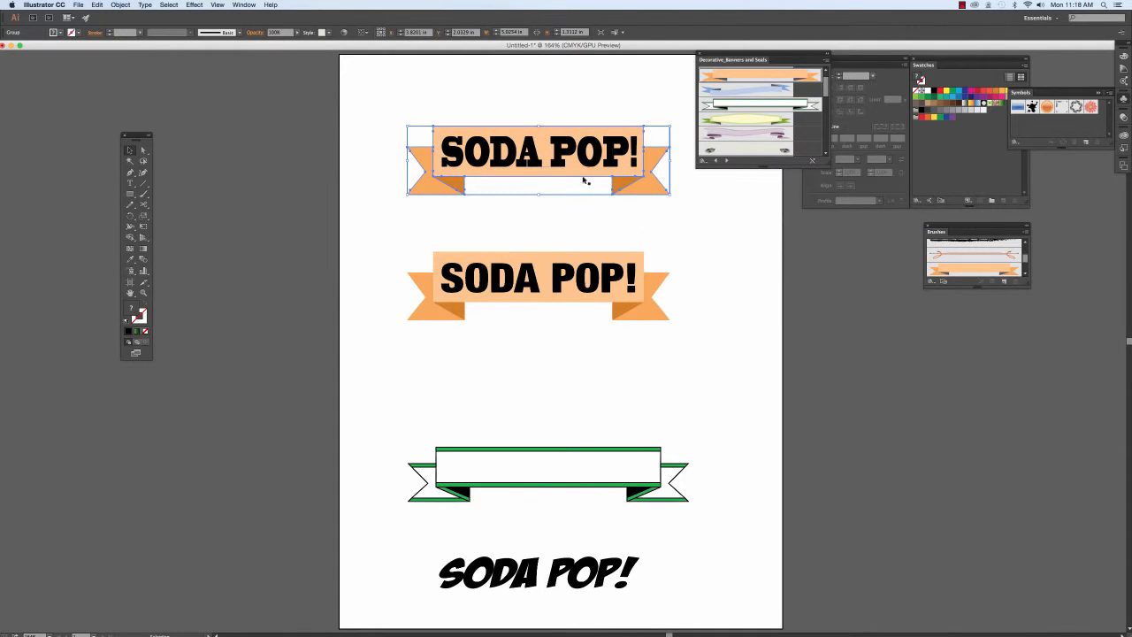
pyautogui.click(680, 177)
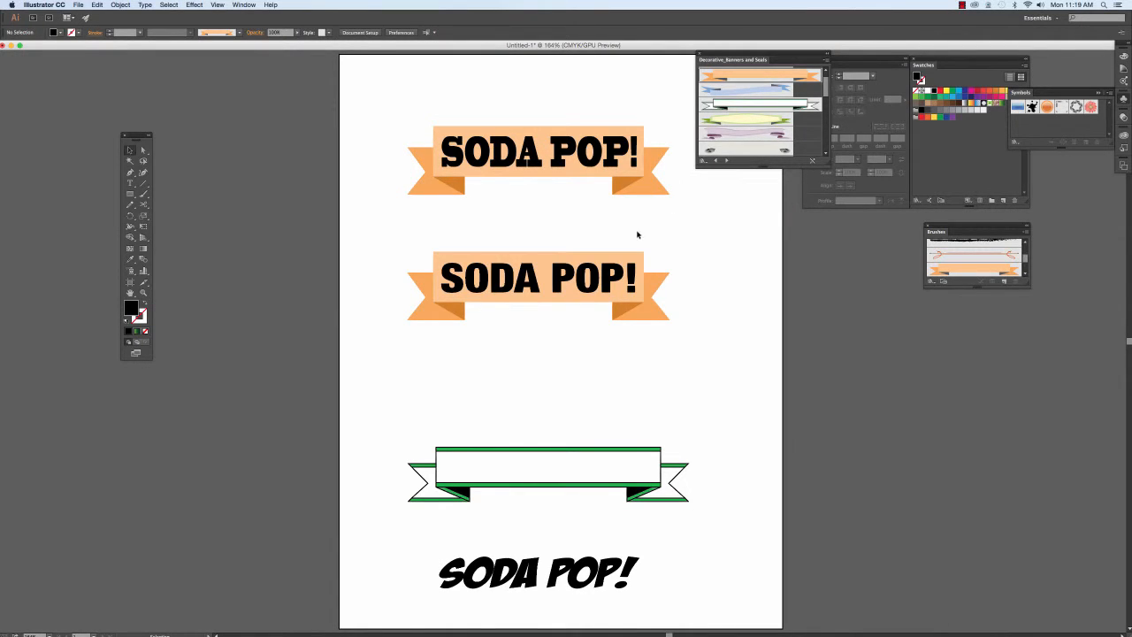
# Select the top orange banner alone and examine which group and ungroup commands are available for it
pyautogui.click(656, 183)
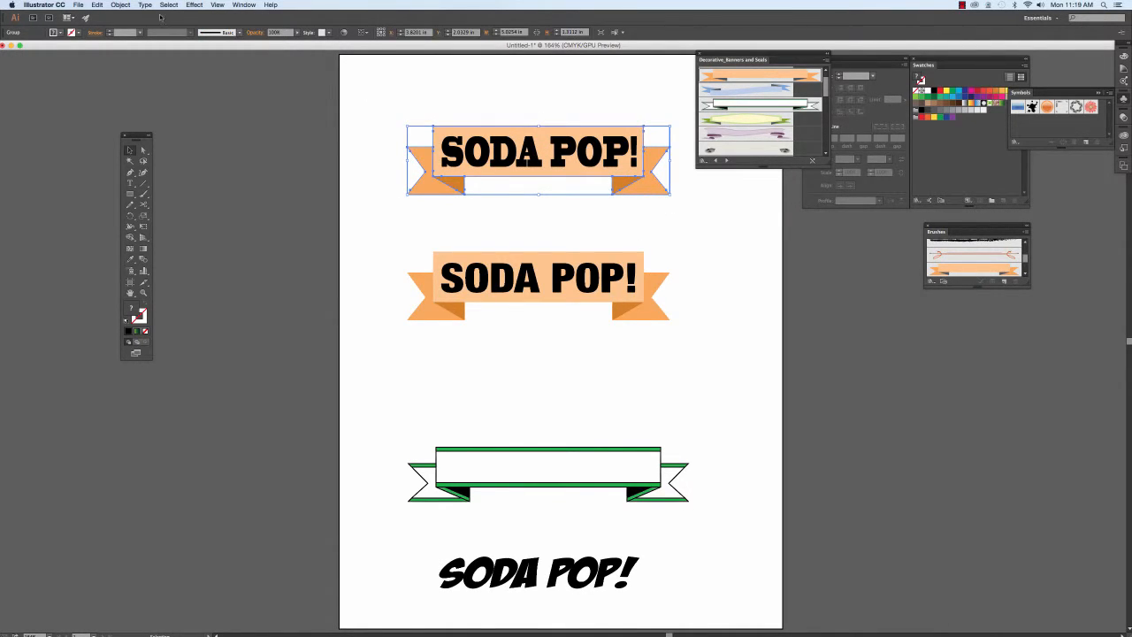
pyautogui.click(127, 5)
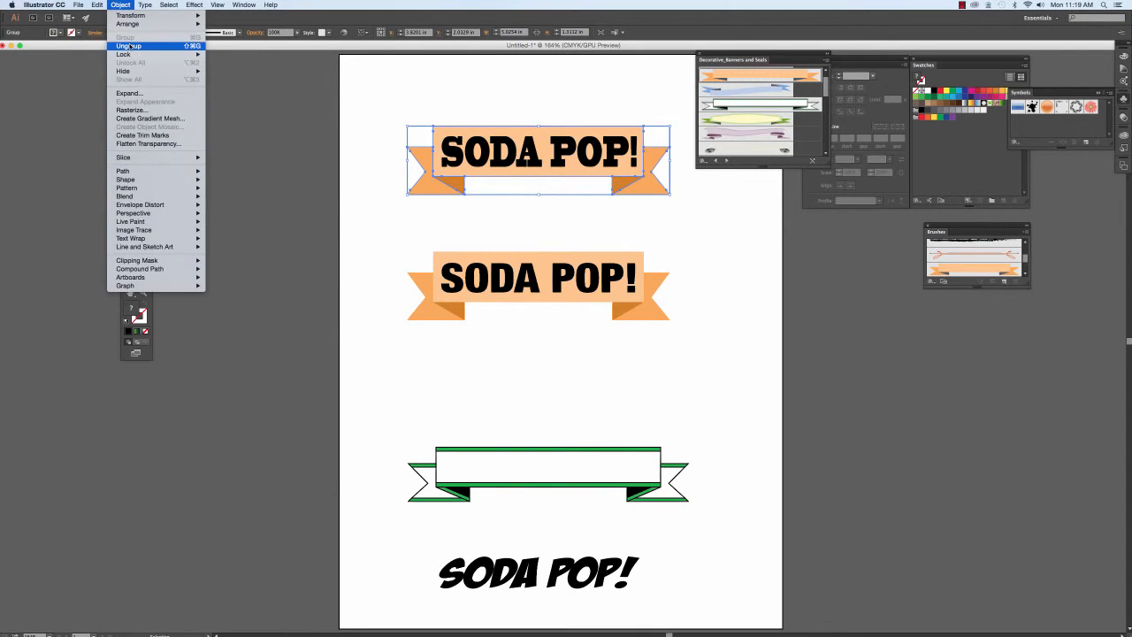
pyautogui.click(129, 45)
pyautogui.click(462, 111)
pyautogui.click(471, 129)
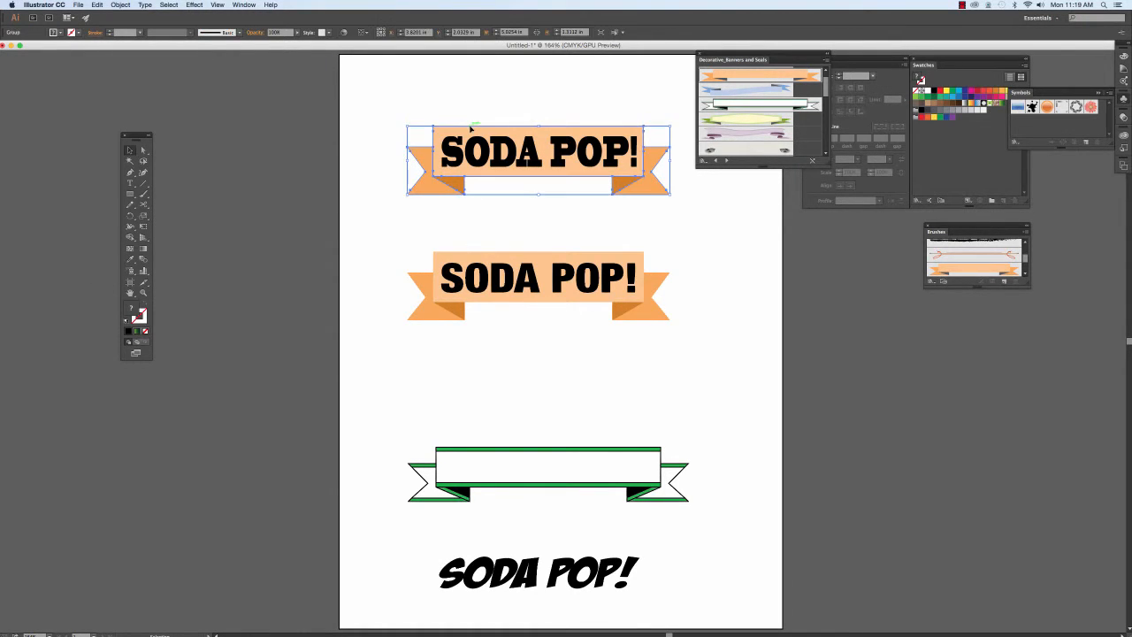
pyautogui.click(125, 5)
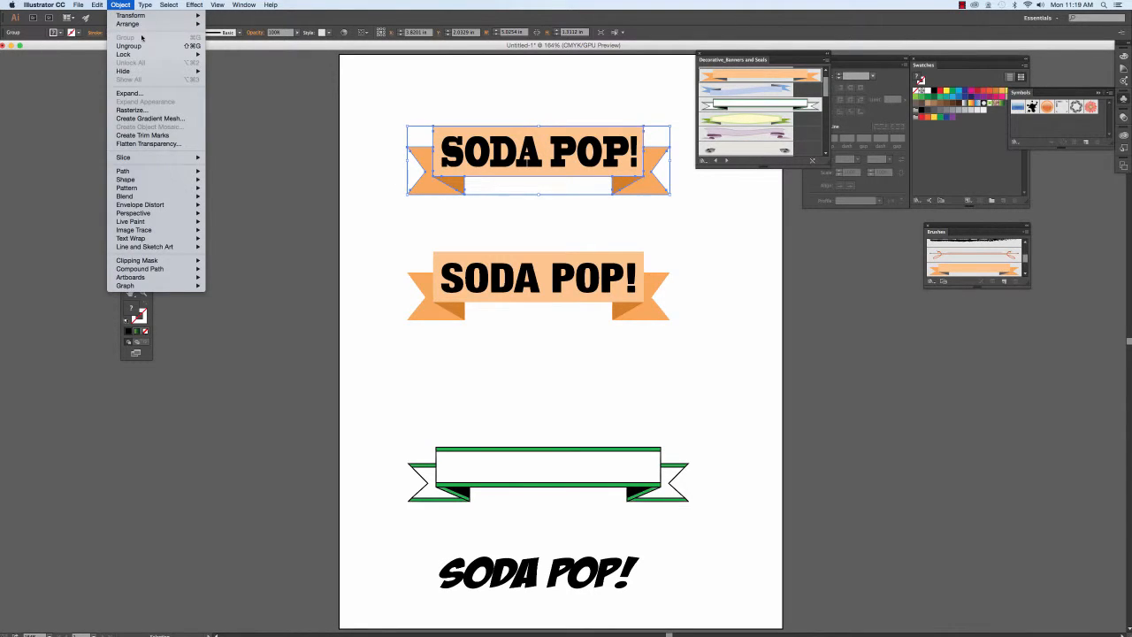
pyautogui.click(501, 113)
pyautogui.click(483, 100)
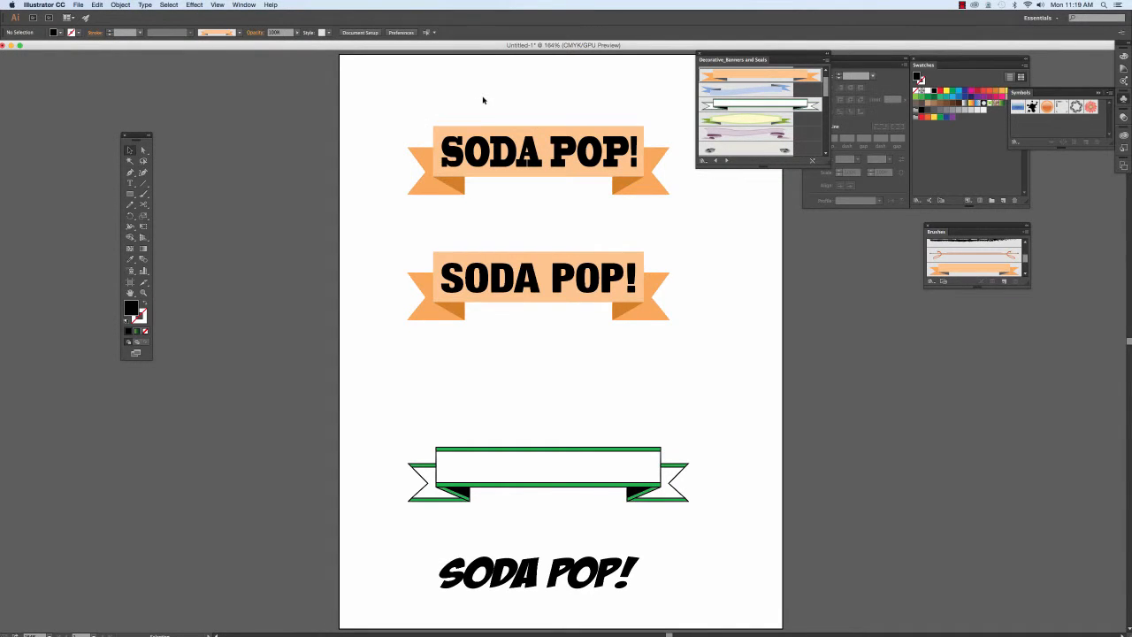
# Group the top SODA POP! text with its orange banner and check that they select as one object
pyautogui.click(511, 169)
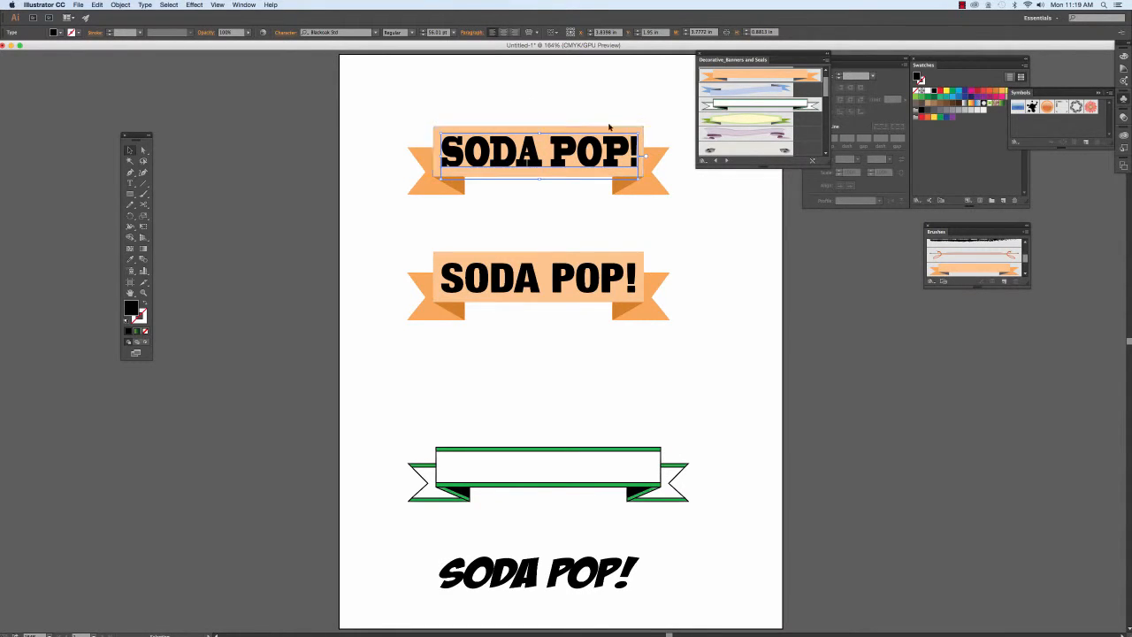
pyautogui.click(476, 100)
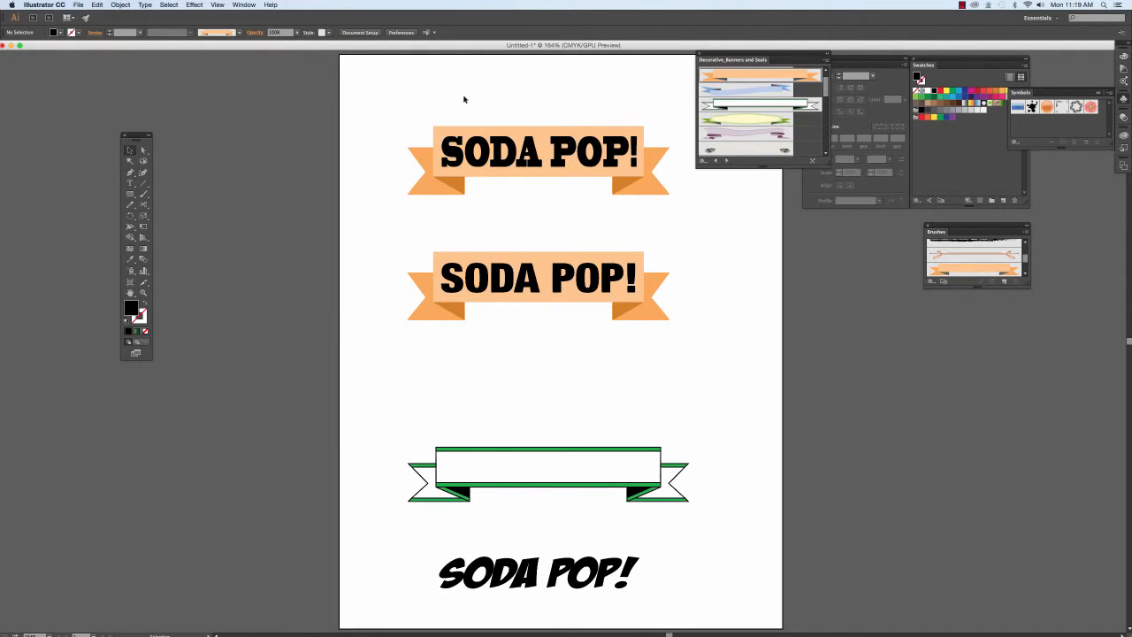
pyautogui.moveTo(382, 105); pyautogui.dragTo(474, 133)
pyautogui.moveTo(531, 168); pyautogui.dragTo(688, 212)
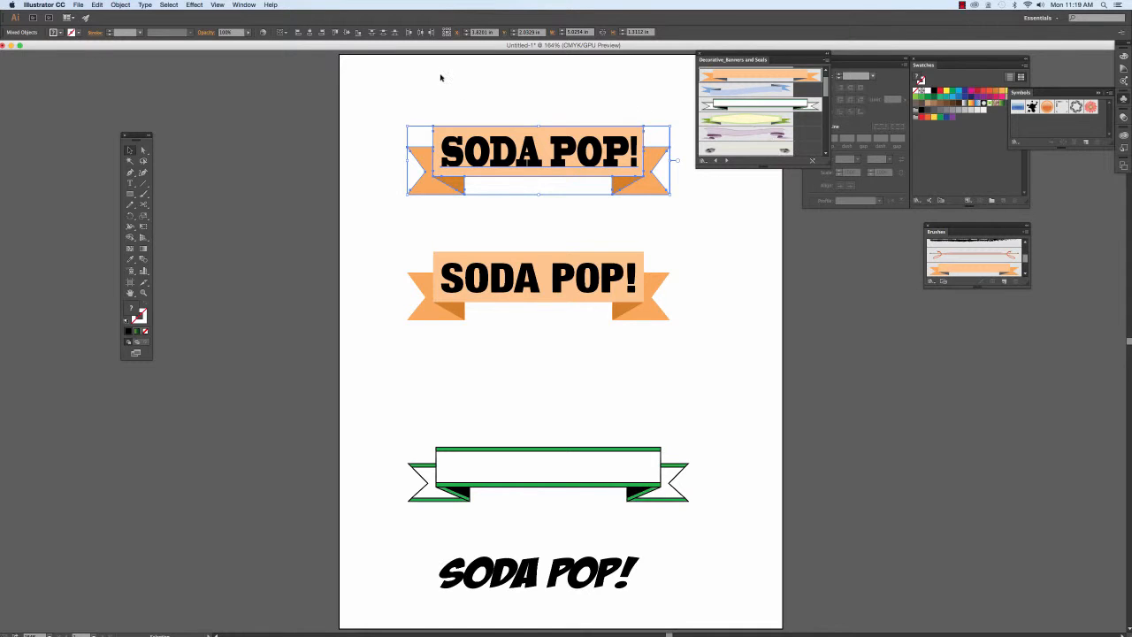
pyautogui.click(119, 5)
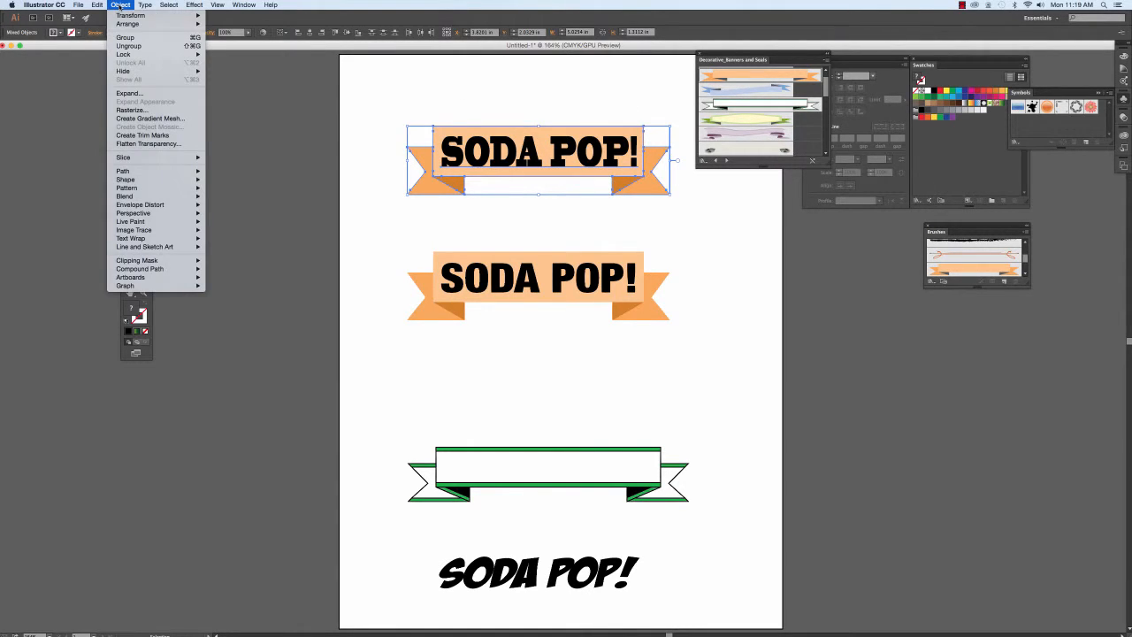
pyautogui.click(125, 38)
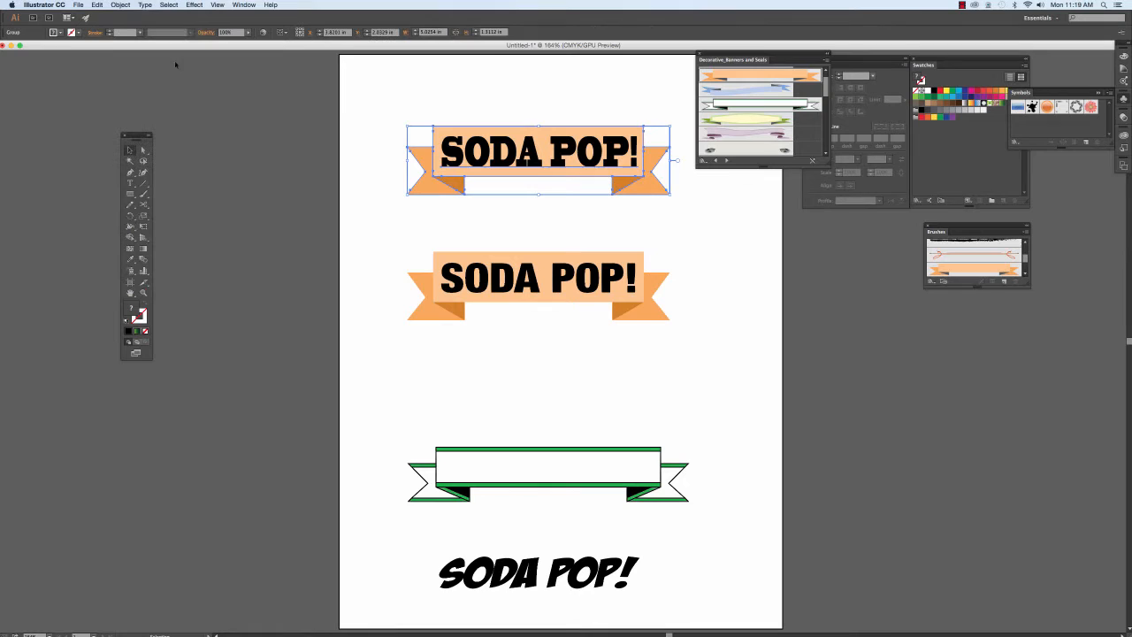
pyautogui.click(409, 107)
pyautogui.moveTo(462, 138)
pyautogui.mouseDown()
pyautogui.moveTo(478, 152)
pyautogui.moveTo(467, 149)
pyautogui.mouseUp()
pyautogui.click(426, 96)
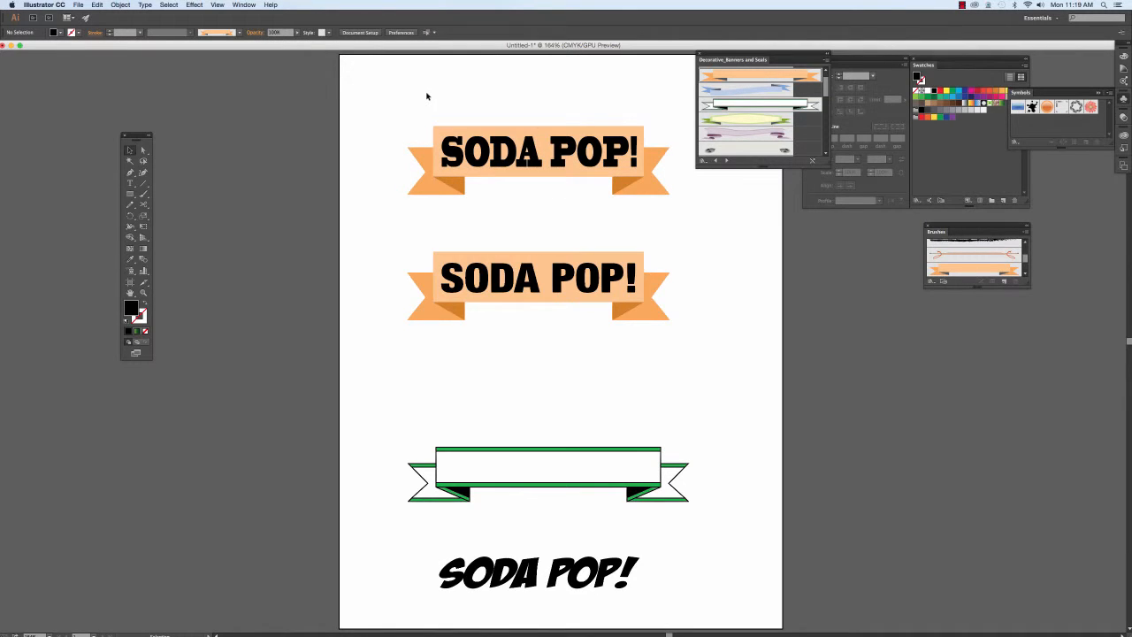
# Try a horizontal Arc warp with a -48% bend on the grouped top SODA POP! design, with the preview on
pyautogui.moveTo(404, 102); pyautogui.dragTo(687, 210)
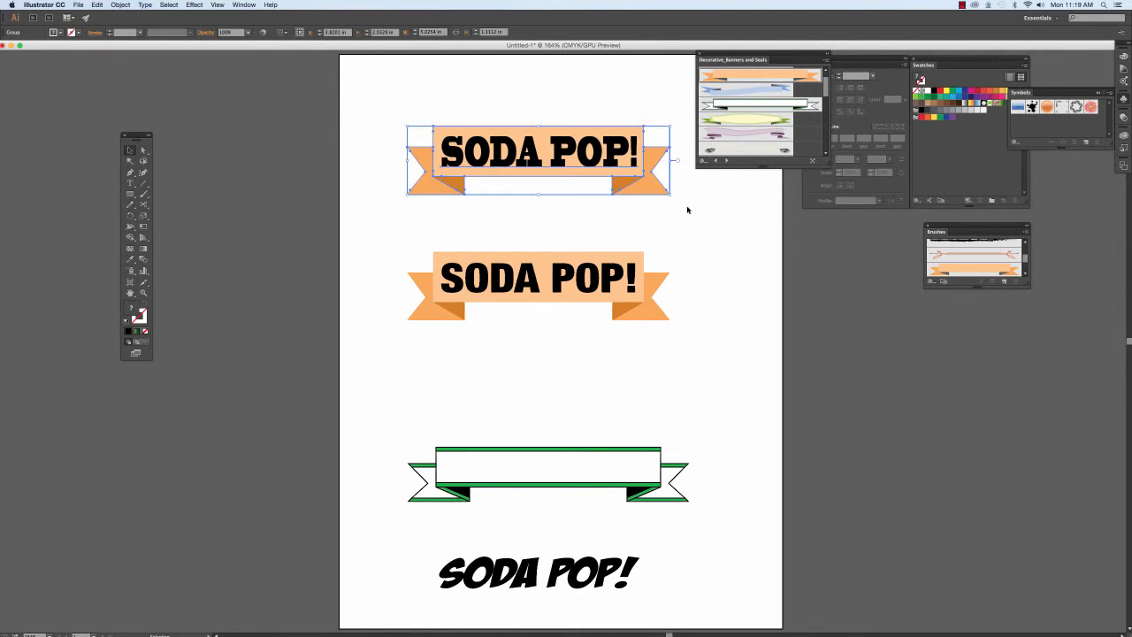
pyautogui.click(193, 4)
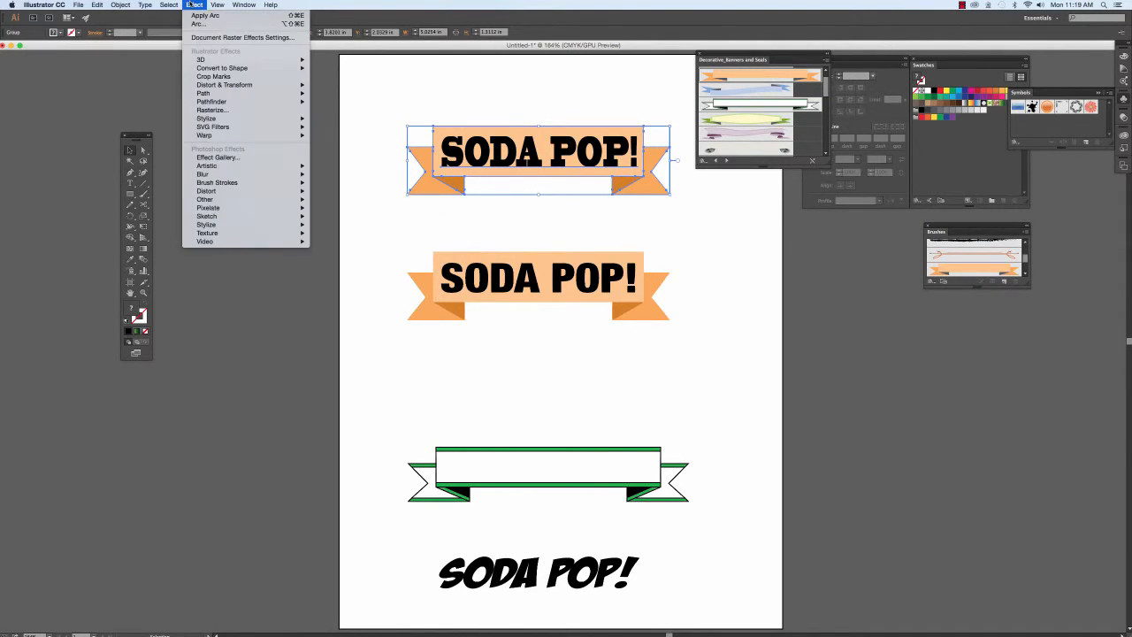
pyautogui.moveTo(221, 136)
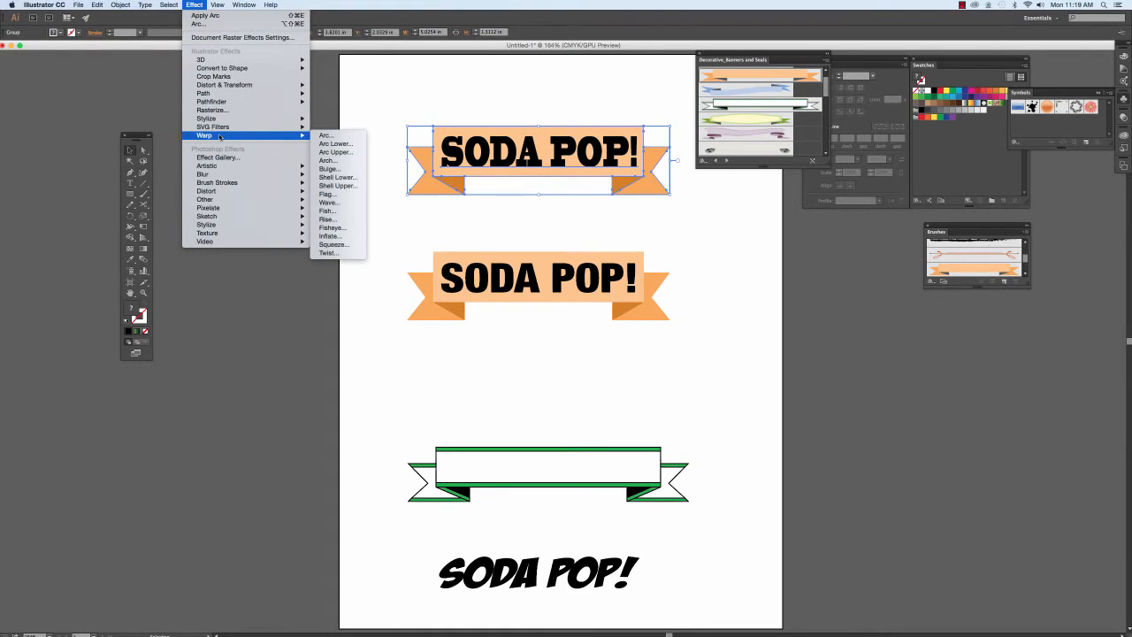
pyautogui.click(324, 138)
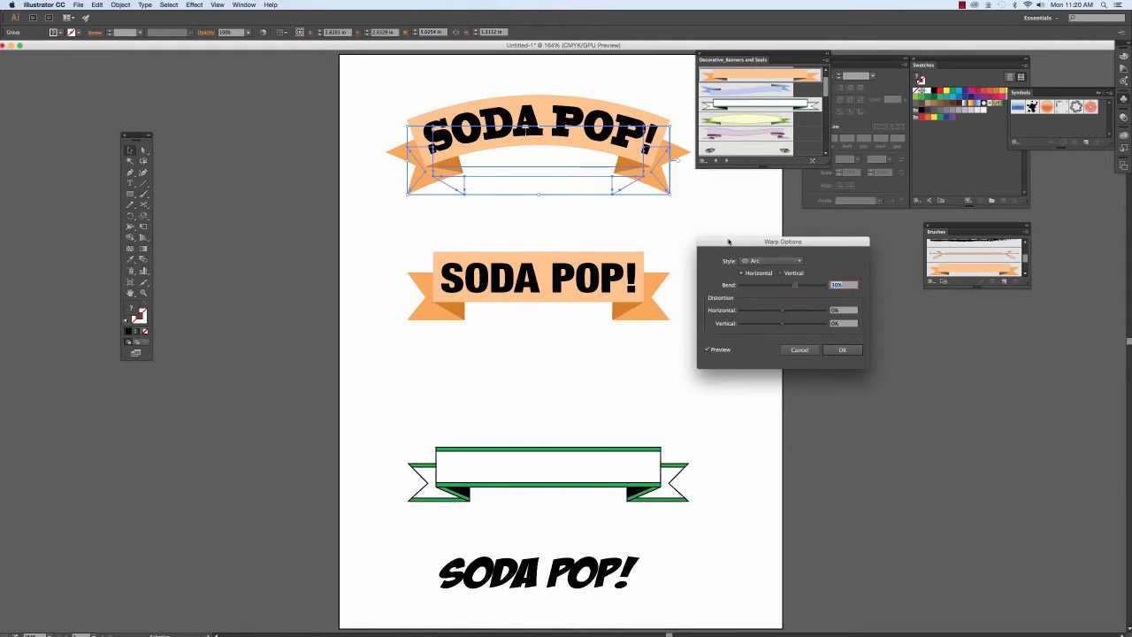
pyautogui.moveTo(729, 242); pyautogui.dragTo(741, 217)
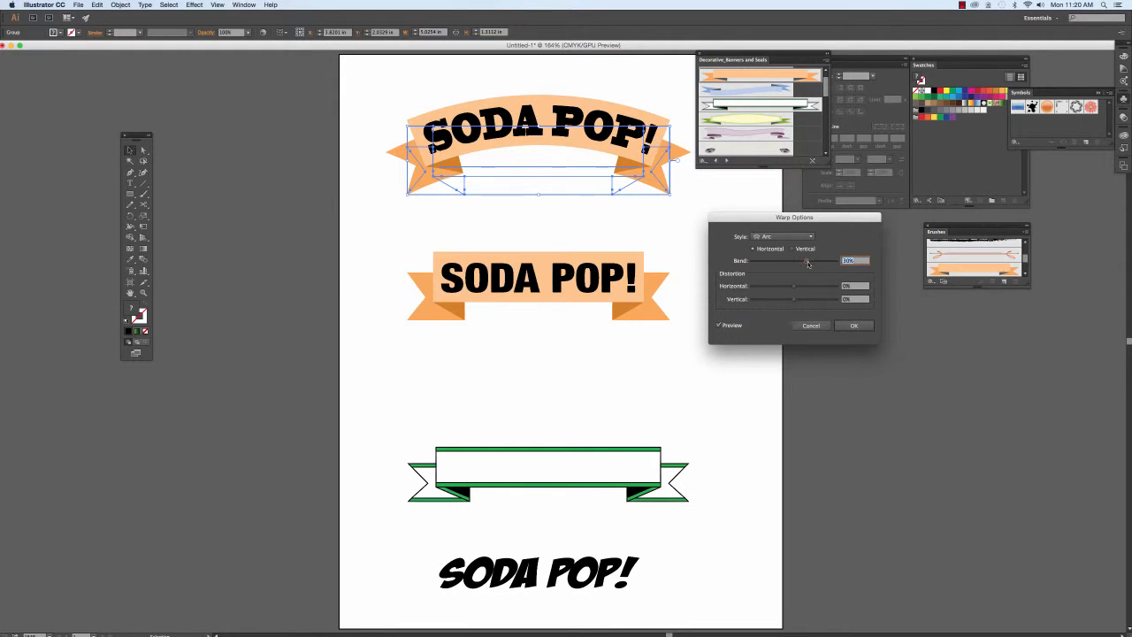
pyautogui.moveTo(807, 262); pyautogui.dragTo(775, 264)
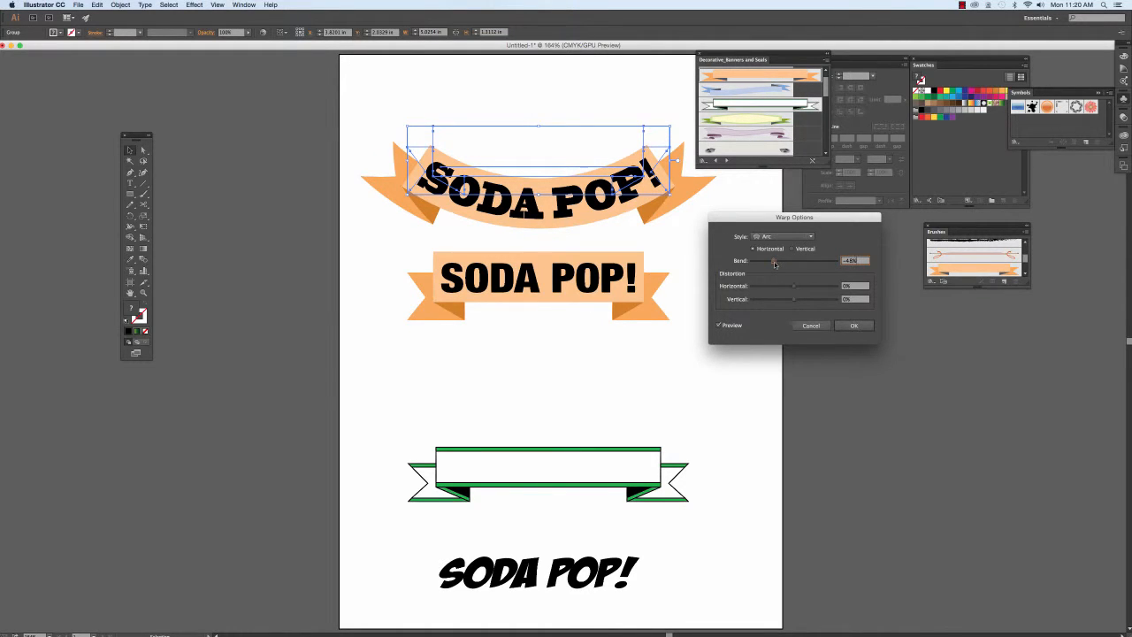
# Preview the Wave and Flag warp styles at 78% bend on the top design, and cancel the warp
pyautogui.click(777, 237)
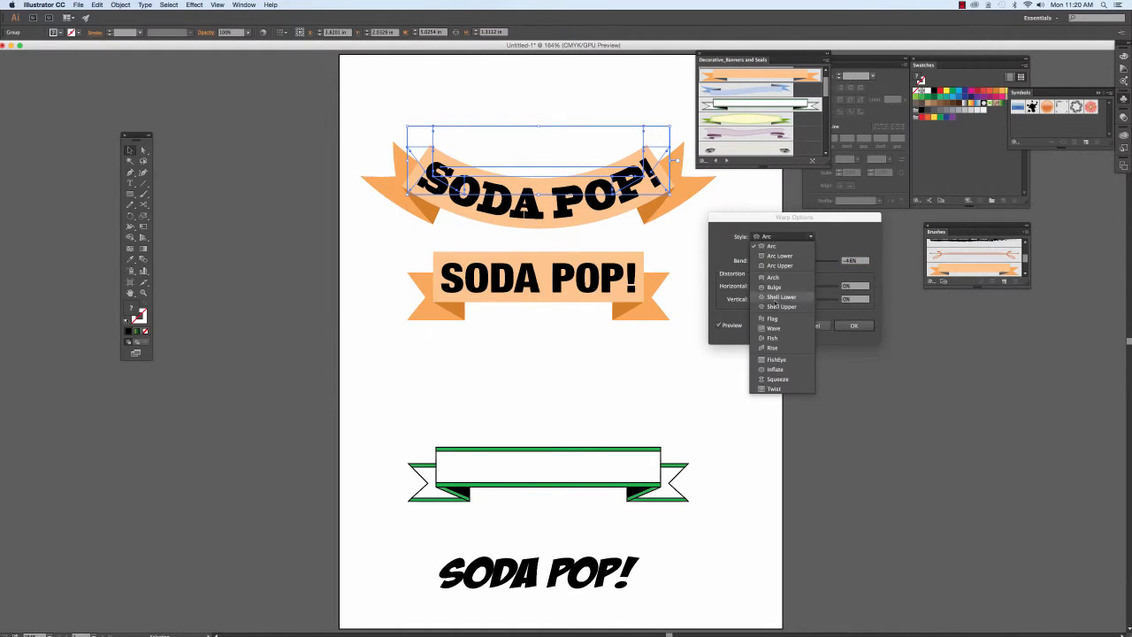
pyautogui.click(774, 328)
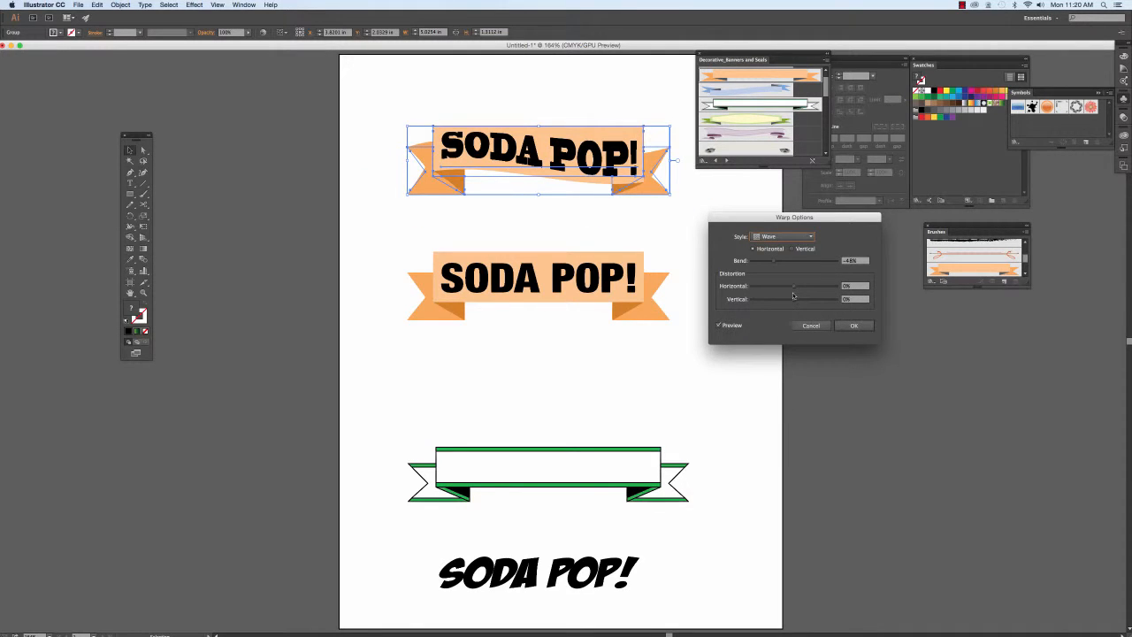
pyautogui.moveTo(777, 264); pyautogui.dragTo(828, 262)
pyautogui.click(783, 236)
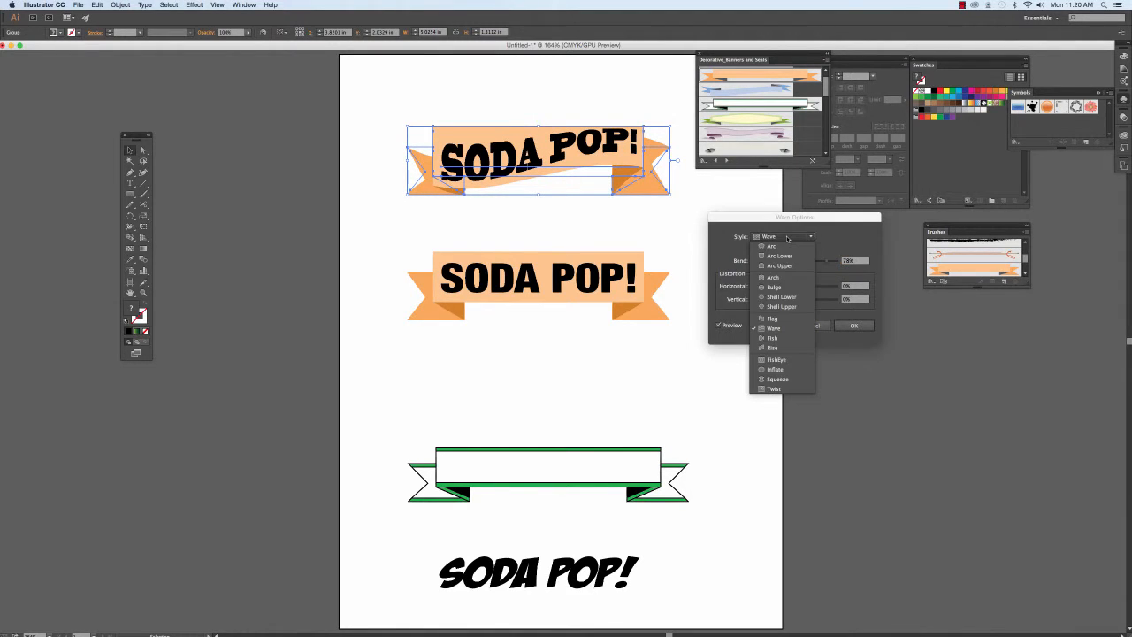
pyautogui.click(776, 318)
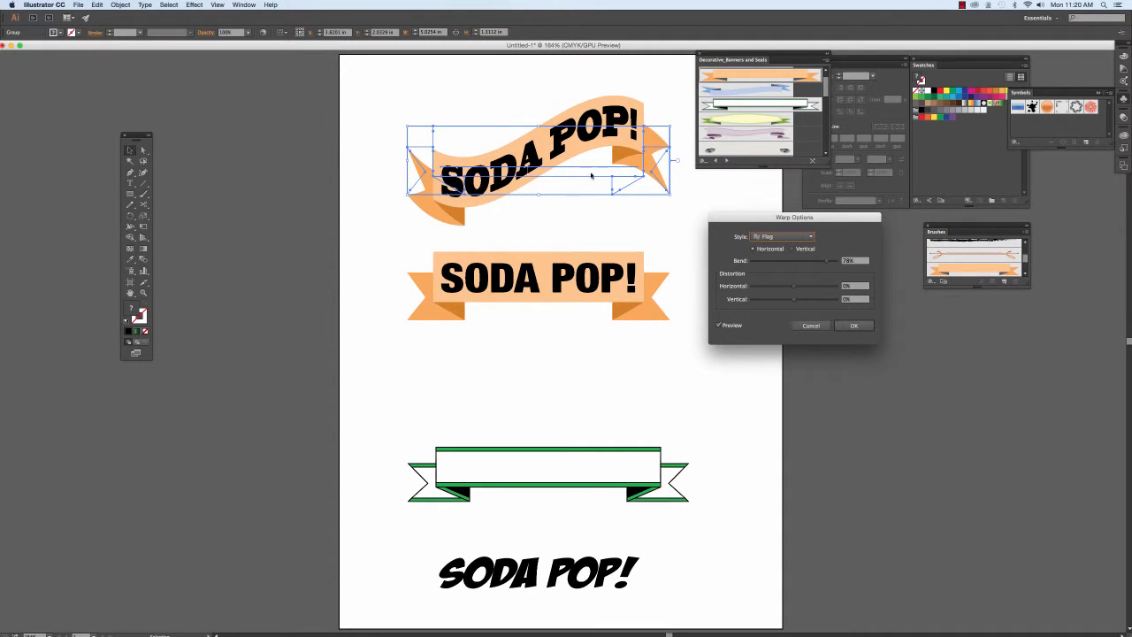
pyautogui.click(810, 326)
# Check that the text and the orange banner of the second SODA POP! design select separately
pyautogui.click(753, 268)
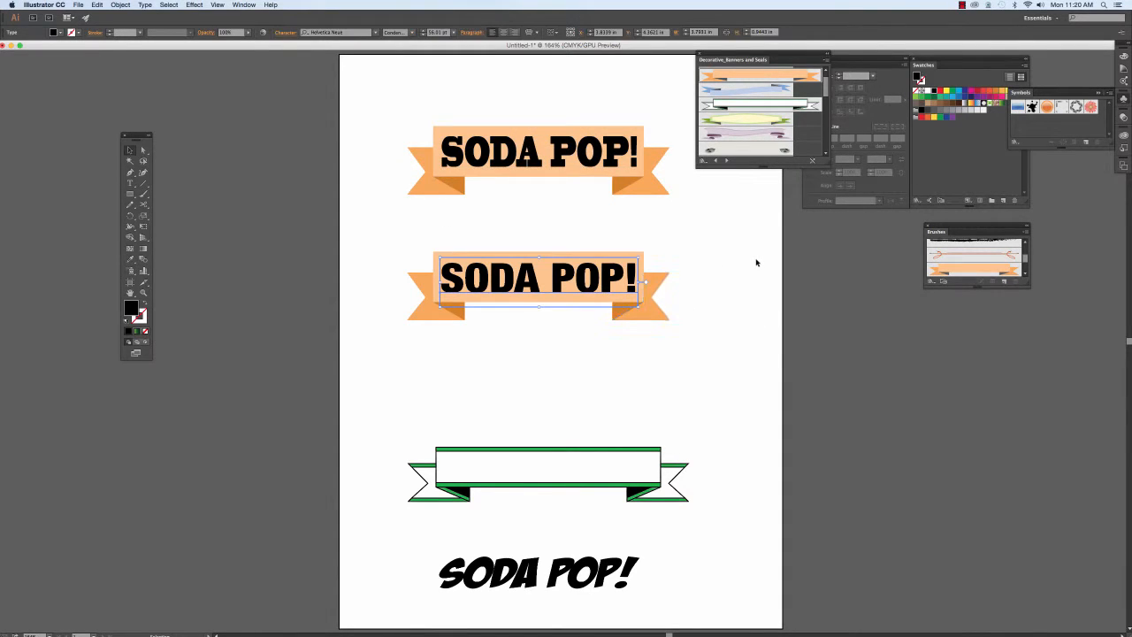
pyautogui.moveTo(402, 248); pyautogui.dragTo(678, 351)
pyautogui.click(628, 355)
pyautogui.moveTo(537, 288)
pyautogui.mouseDown()
pyautogui.moveTo(532, 252)
pyautogui.moveTo(534, 291)
pyautogui.mouseUp()
pyautogui.press('super')
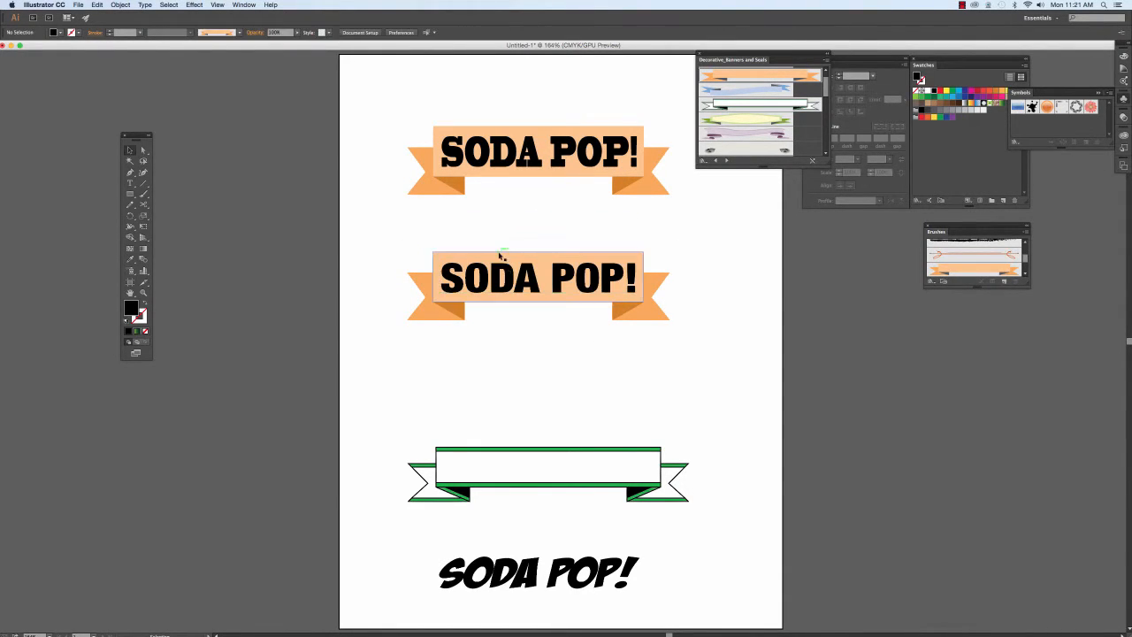
pyautogui.click(500, 255)
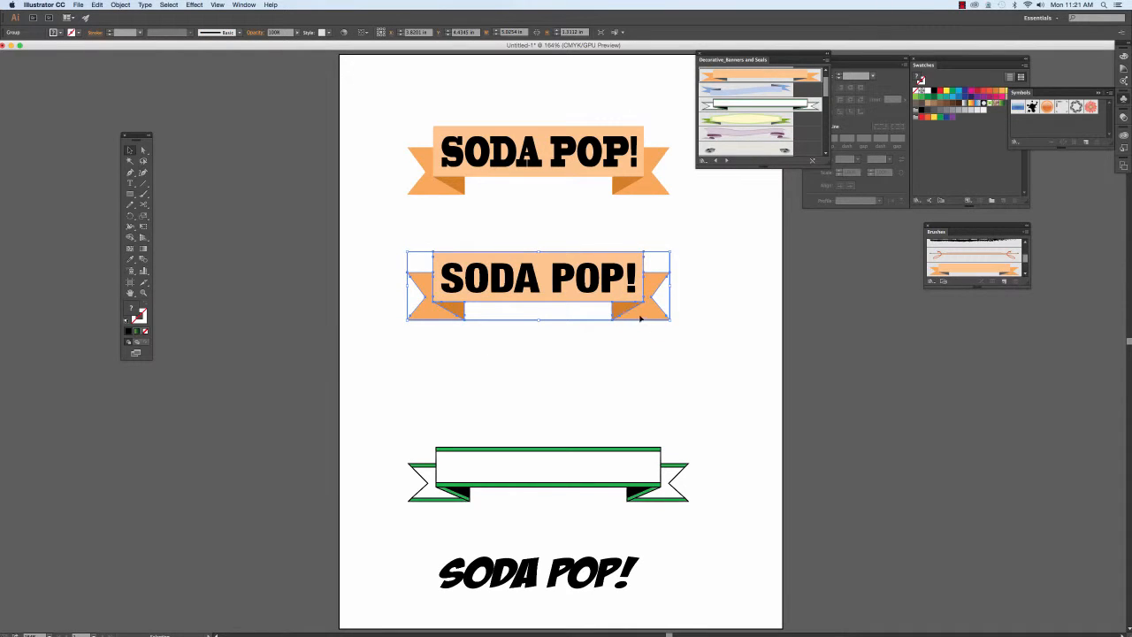
pyautogui.click(681, 375)
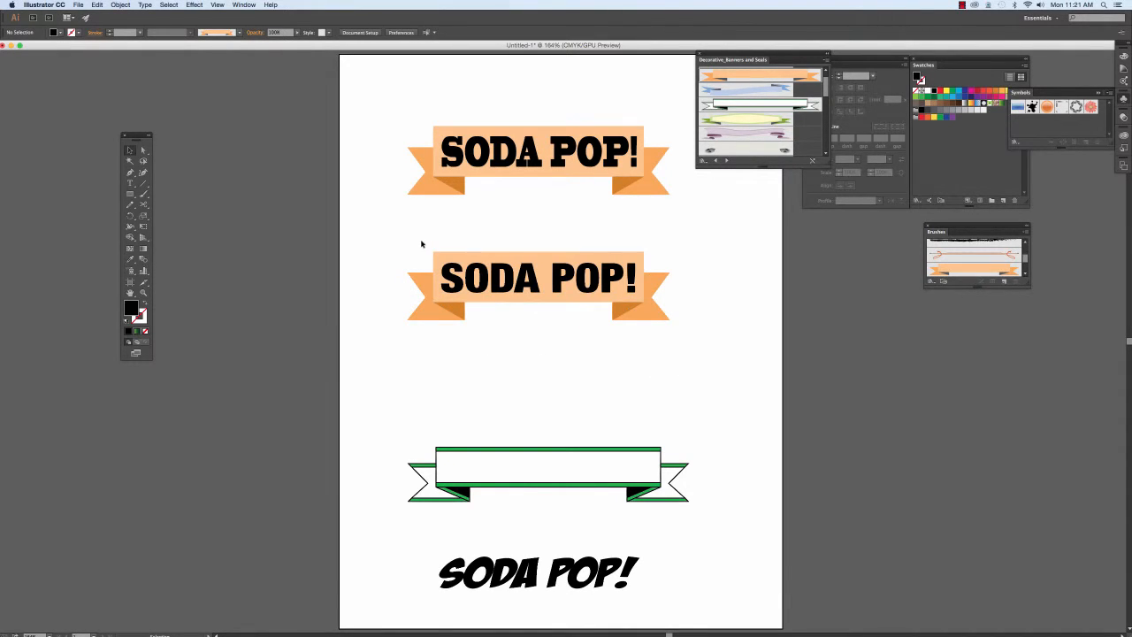
# Apply a horizontal Arc warp with 30% bend to the ungrouped text and banner of the second SODA POP! design
pyautogui.moveTo(417, 239); pyautogui.dragTo(690, 360)
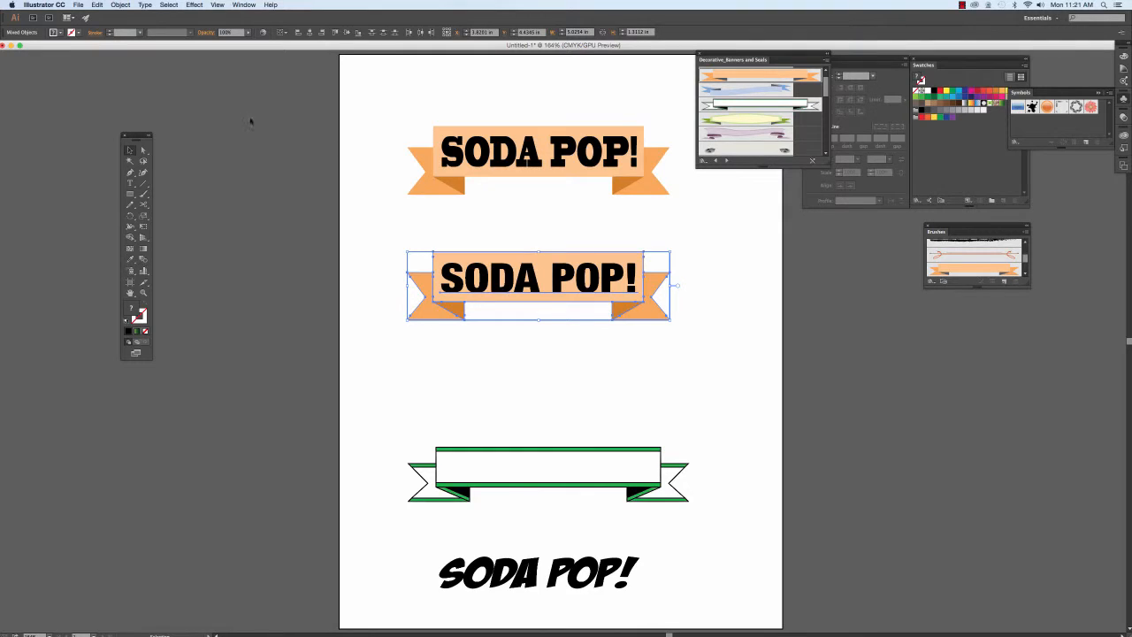
pyautogui.click(194, 4)
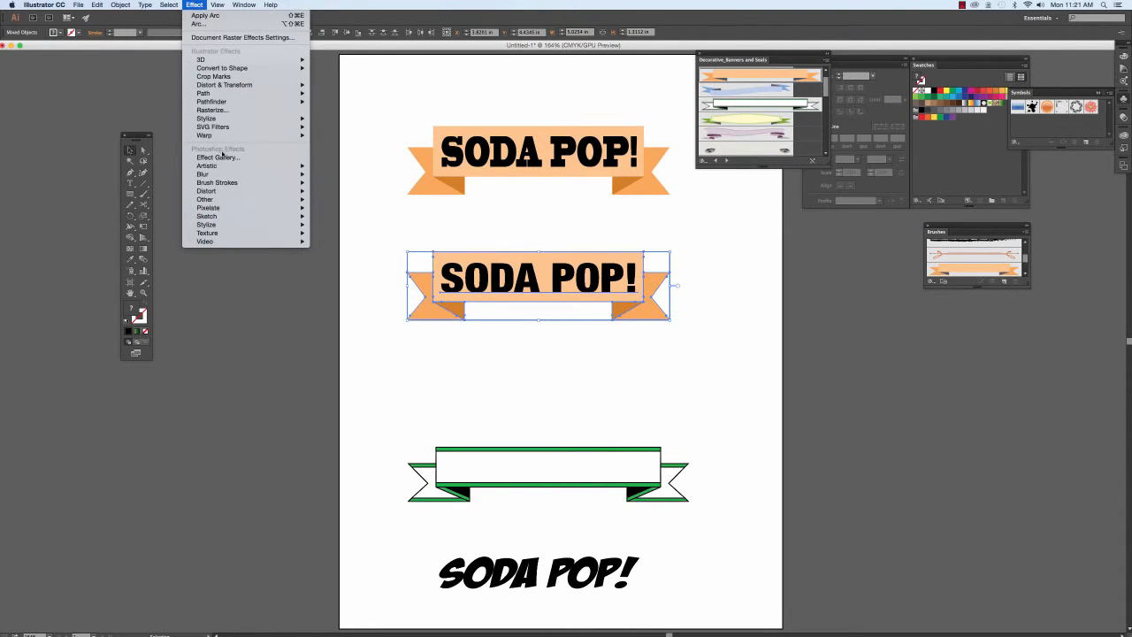
pyautogui.moveTo(213, 135)
pyautogui.click(335, 140)
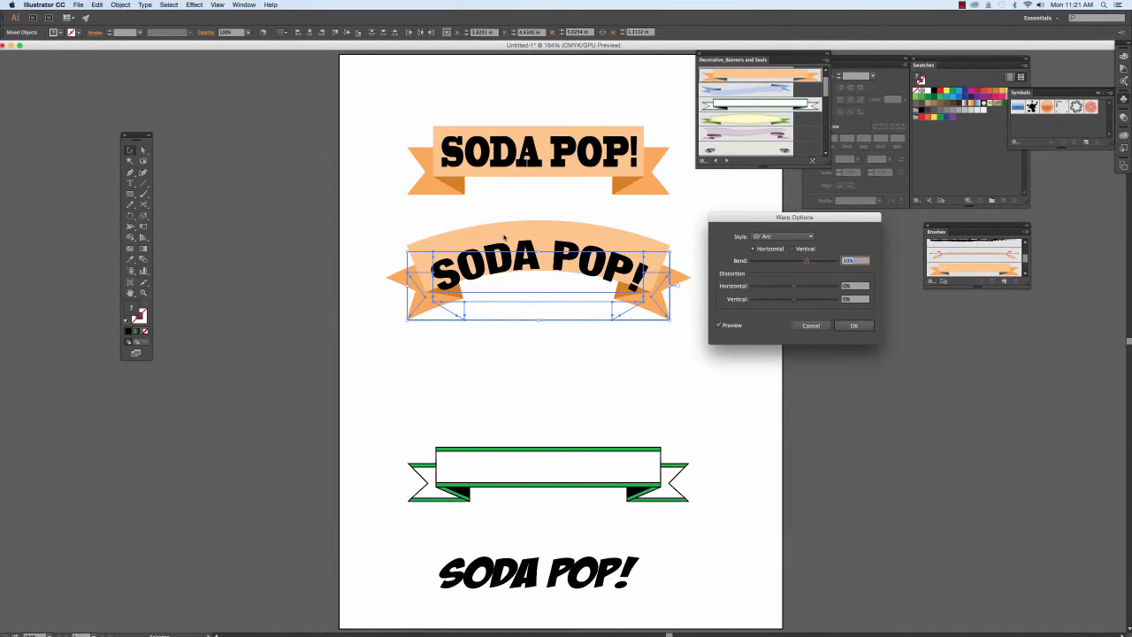
pyautogui.click(853, 325)
# Move the arched SODA POP! text up so it sits centered on the arched orange banner
pyautogui.click(733, 345)
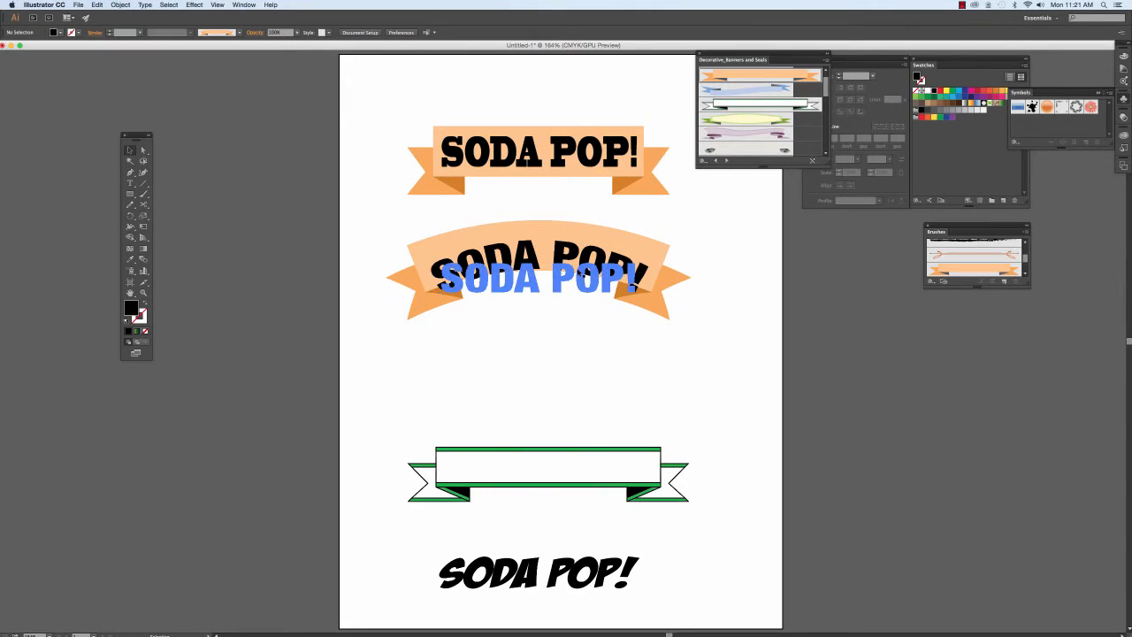
pyautogui.click(560, 275)
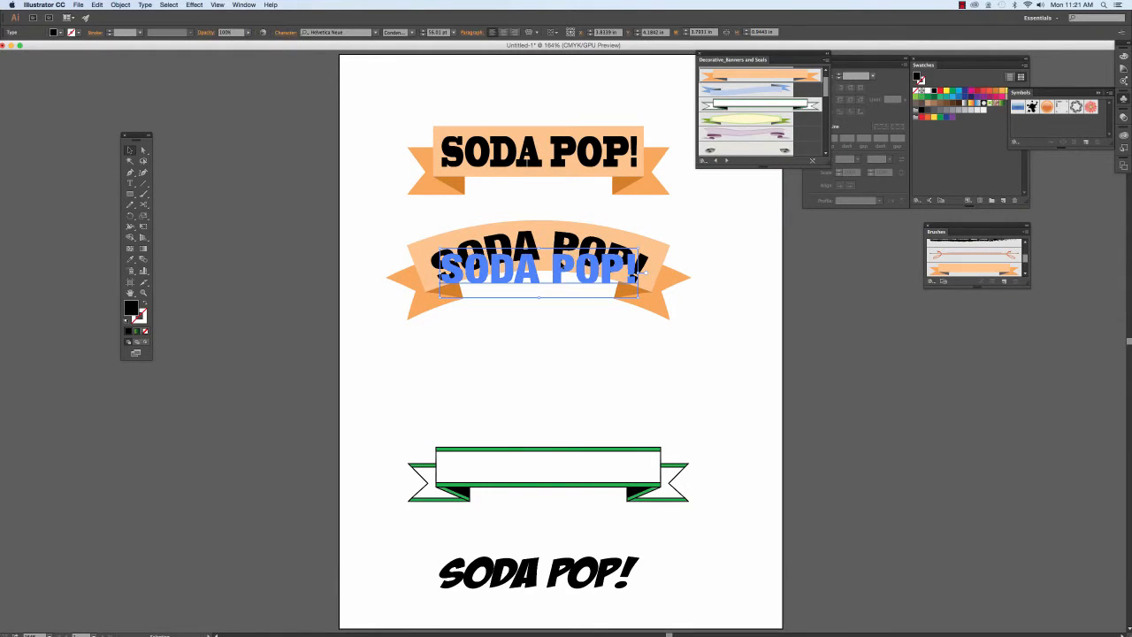
pyautogui.click(776, 319)
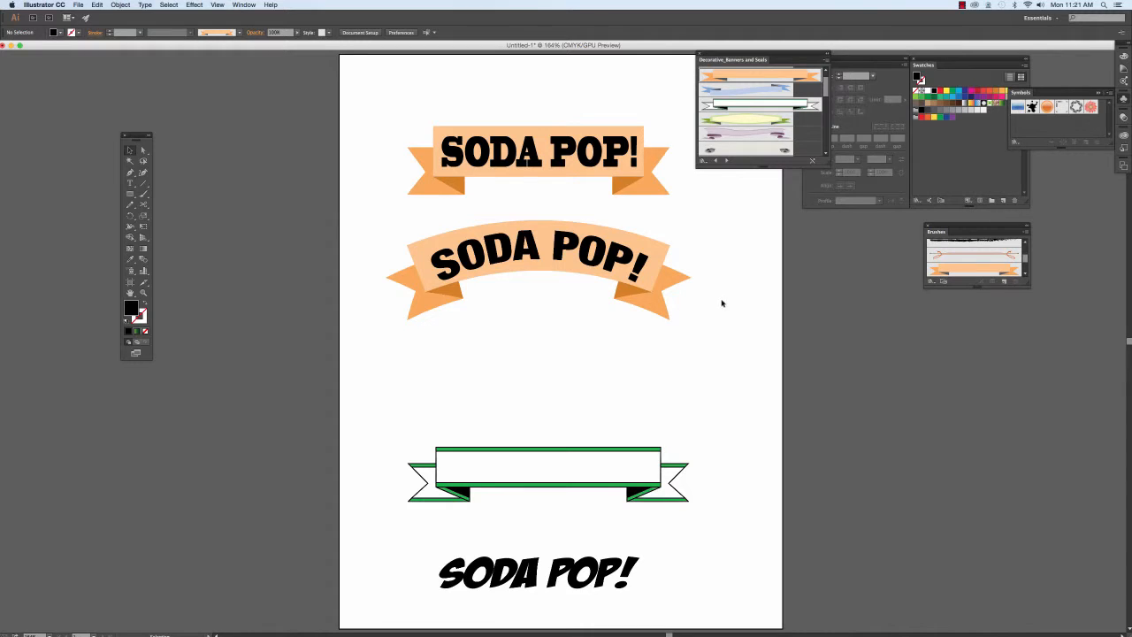
# Undo the text move and the Arc warp on the second SODA POP! design
pyautogui.moveTo(671, 322); pyautogui.dragTo(642, 303)
pyautogui.press('super+z')
pyautogui.press('super+z')
pyautogui.press('super+z')
pyautogui.press('super+z')
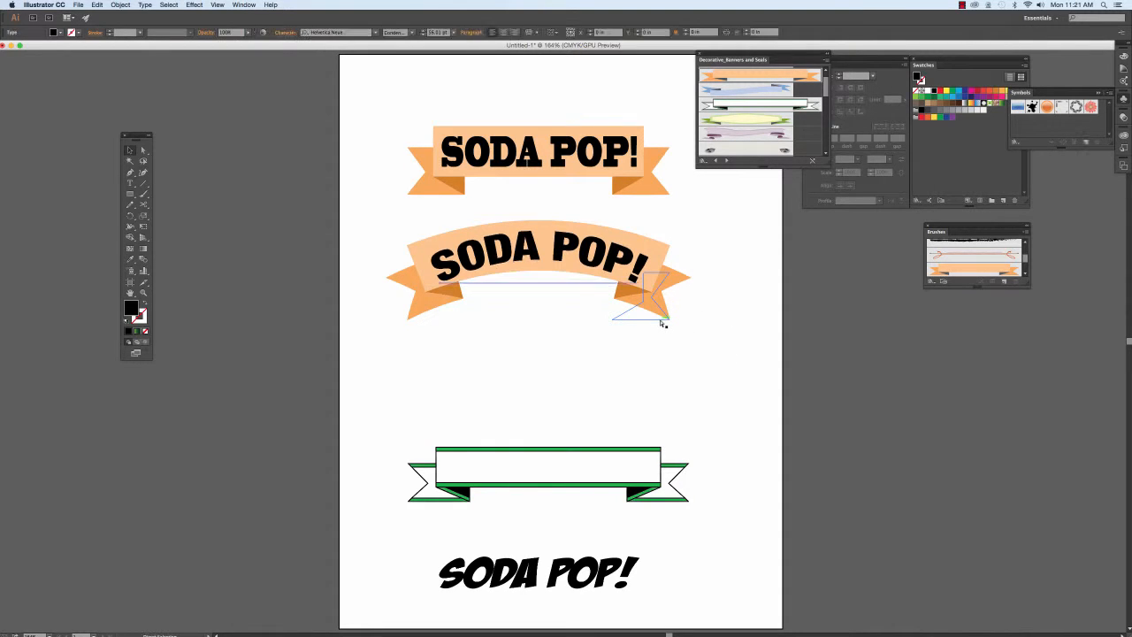
pyautogui.click(694, 300)
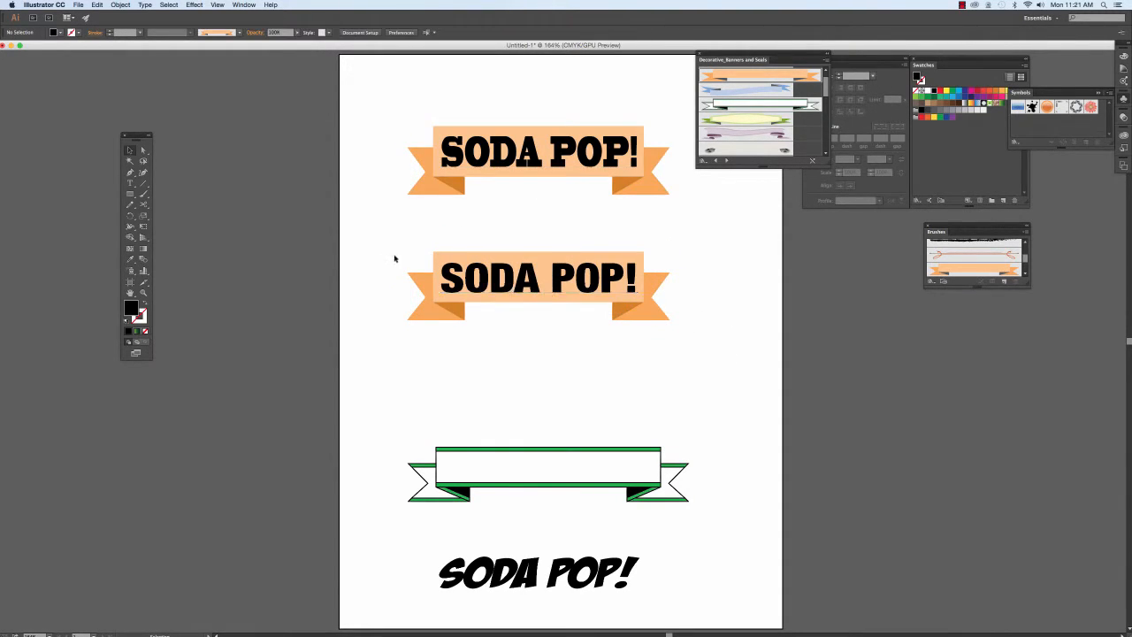
# Group the text and orange banner of the second SODA POP! design
pyautogui.moveTo(395, 250); pyautogui.dragTo(735, 357)
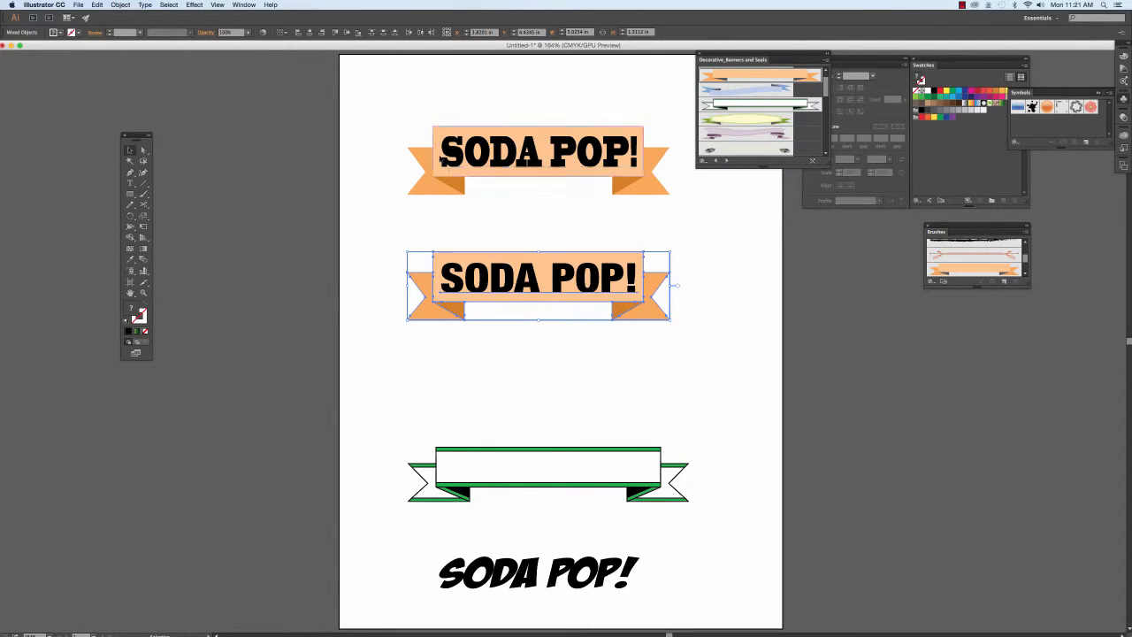
pyautogui.click(120, 6)
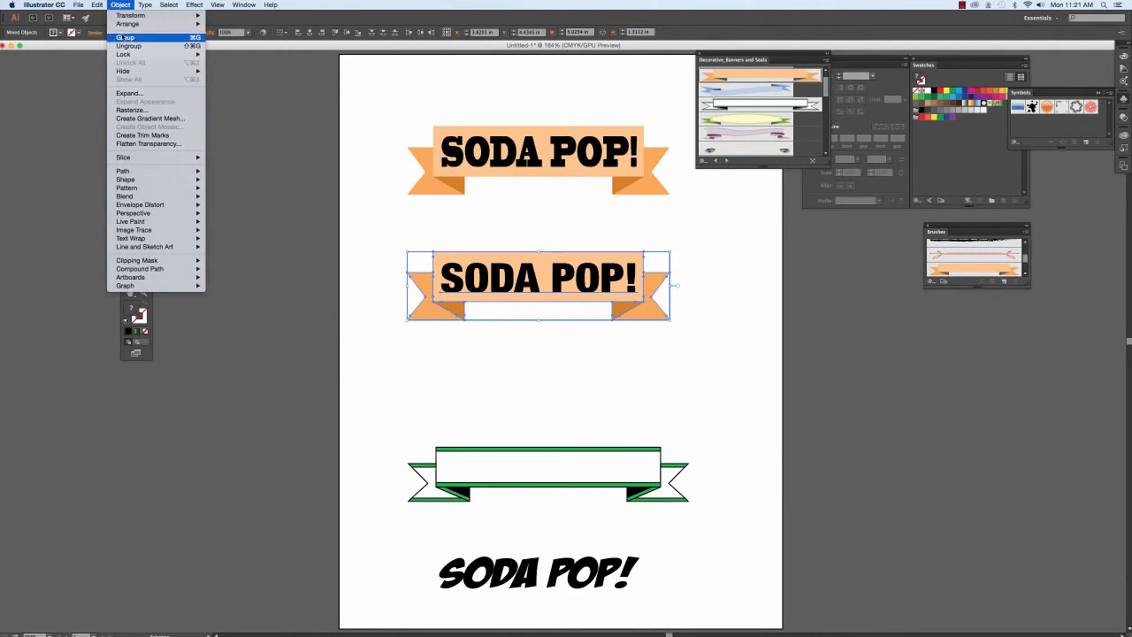
pyautogui.click(124, 37)
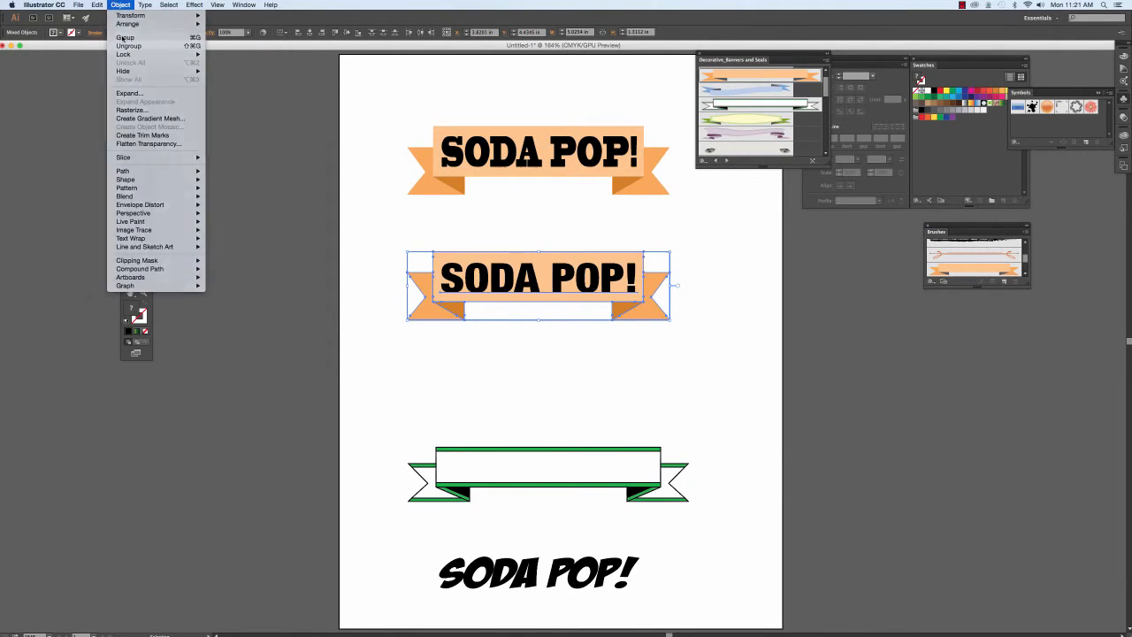
# Preview a horizontal Arc warp with 30% bend on the grouped second design, and cancel it
pyautogui.click(194, 5)
pyautogui.moveTo(217, 136)
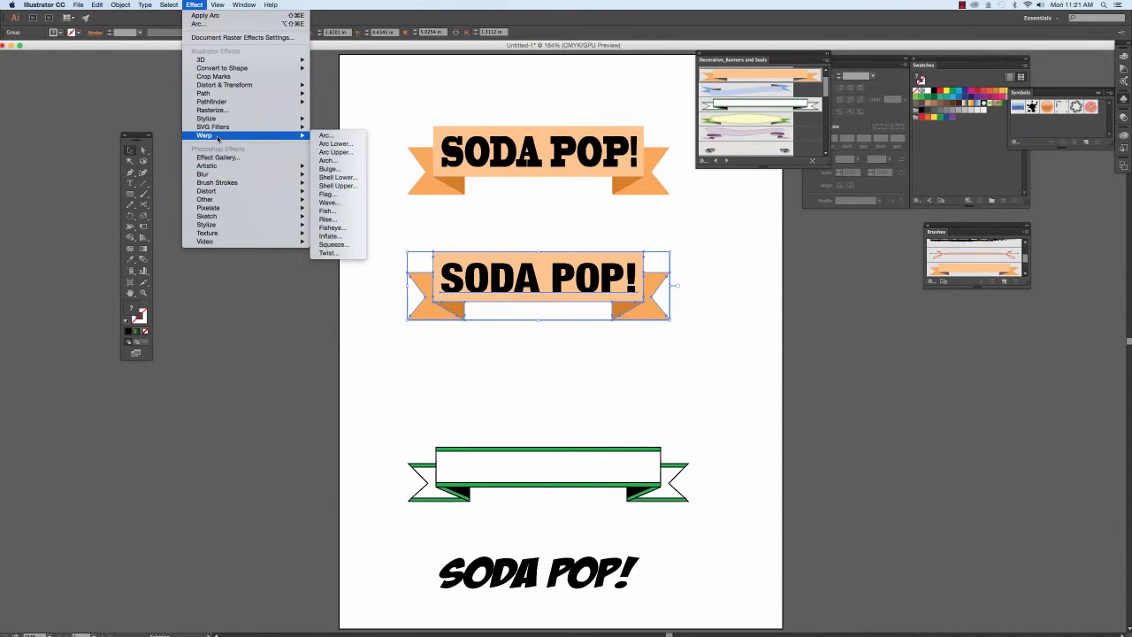
pyautogui.click(323, 137)
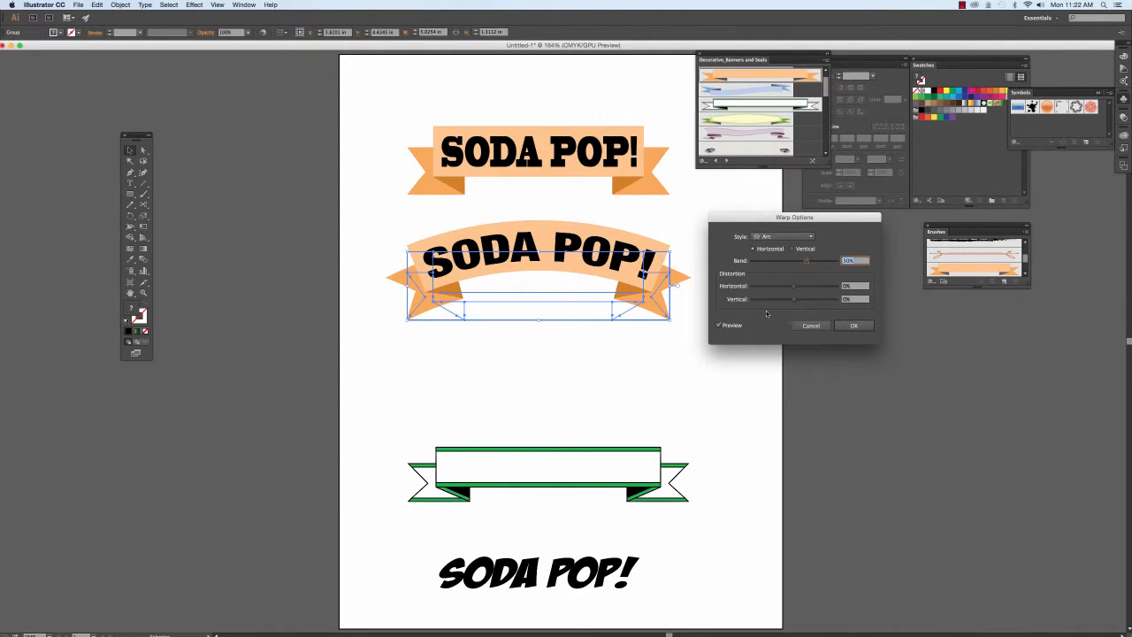
pyautogui.click(811, 326)
pyautogui.click(686, 403)
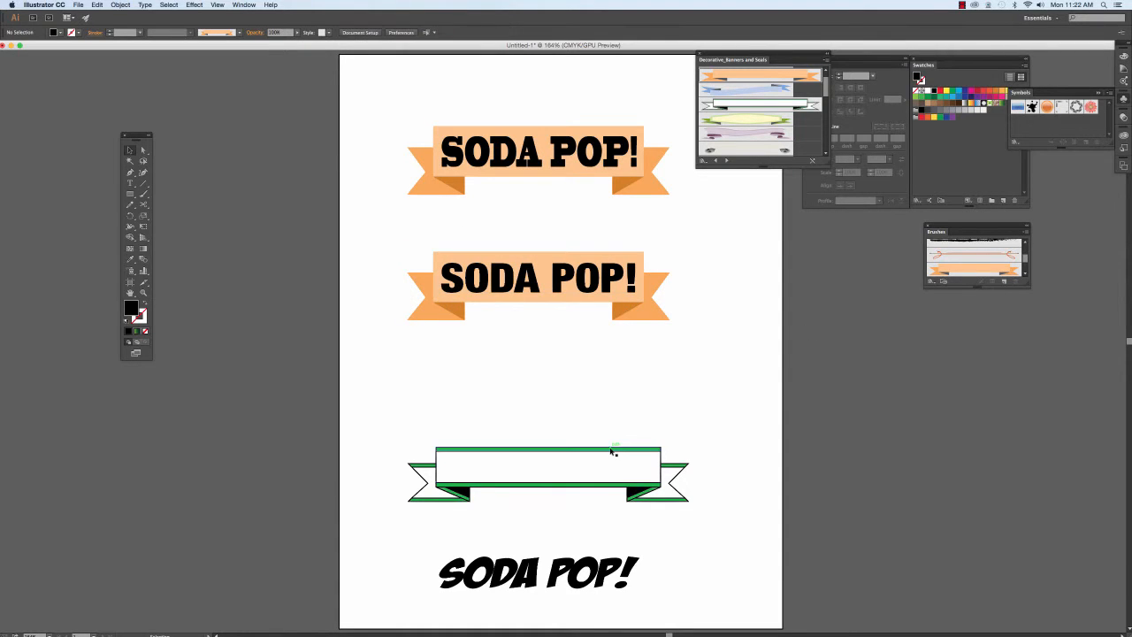
# Move the green-edged banner up below the second design and place the lowest SODA POP! text on it, brought to the front
pyautogui.moveTo(586, 457); pyautogui.dragTo(593, 381)
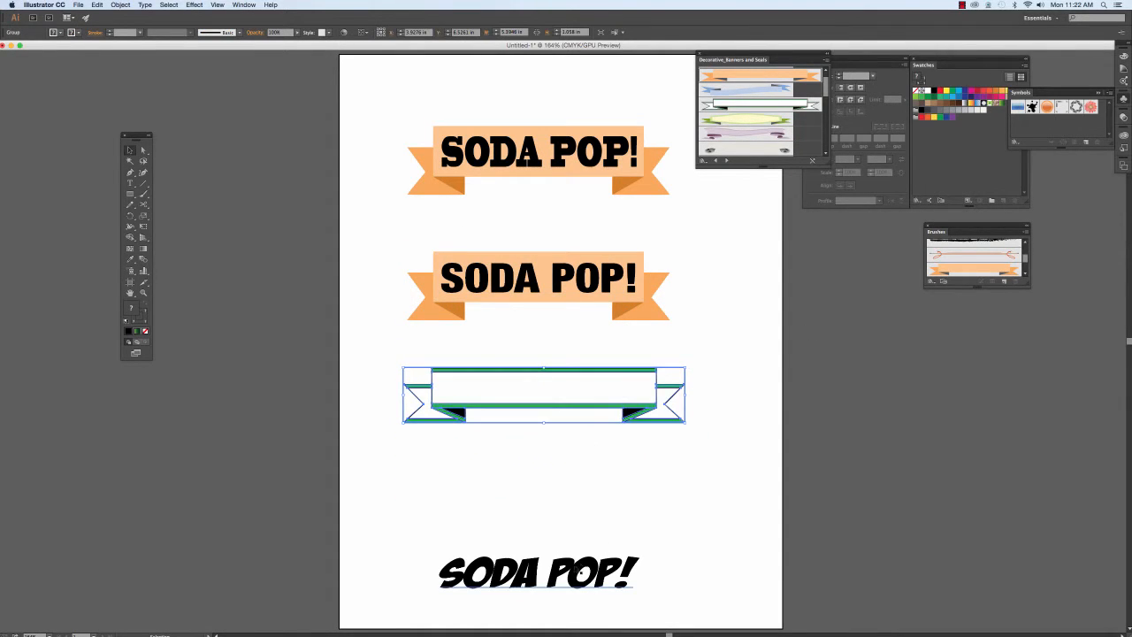
pyautogui.moveTo(577, 571); pyautogui.dragTo(581, 384)
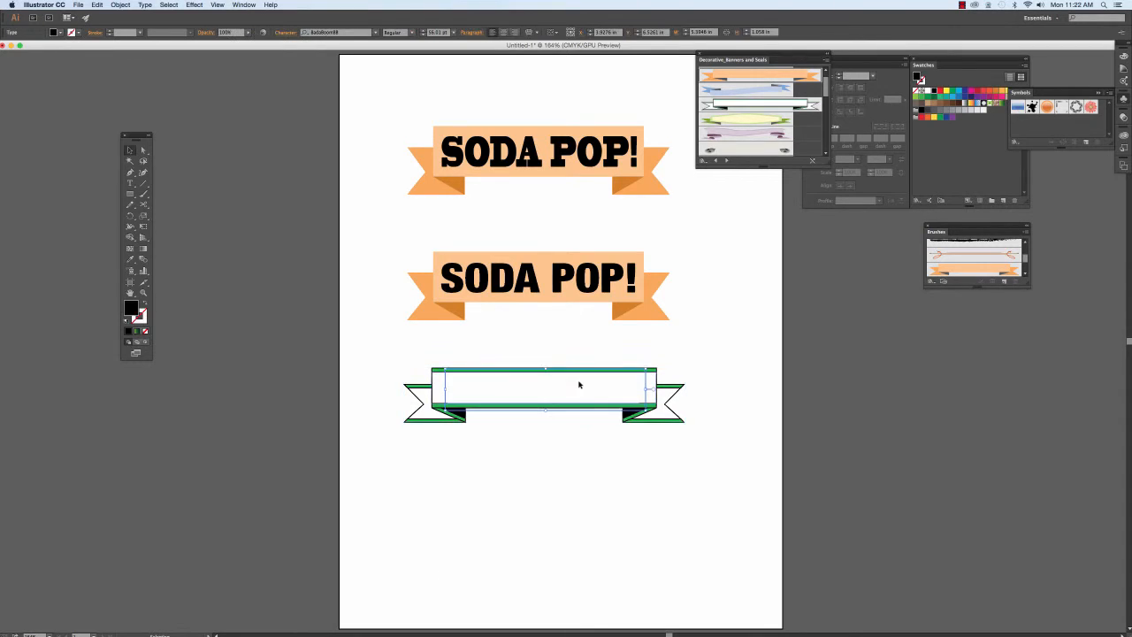
pyautogui.click(121, 5)
pyautogui.click(234, 26)
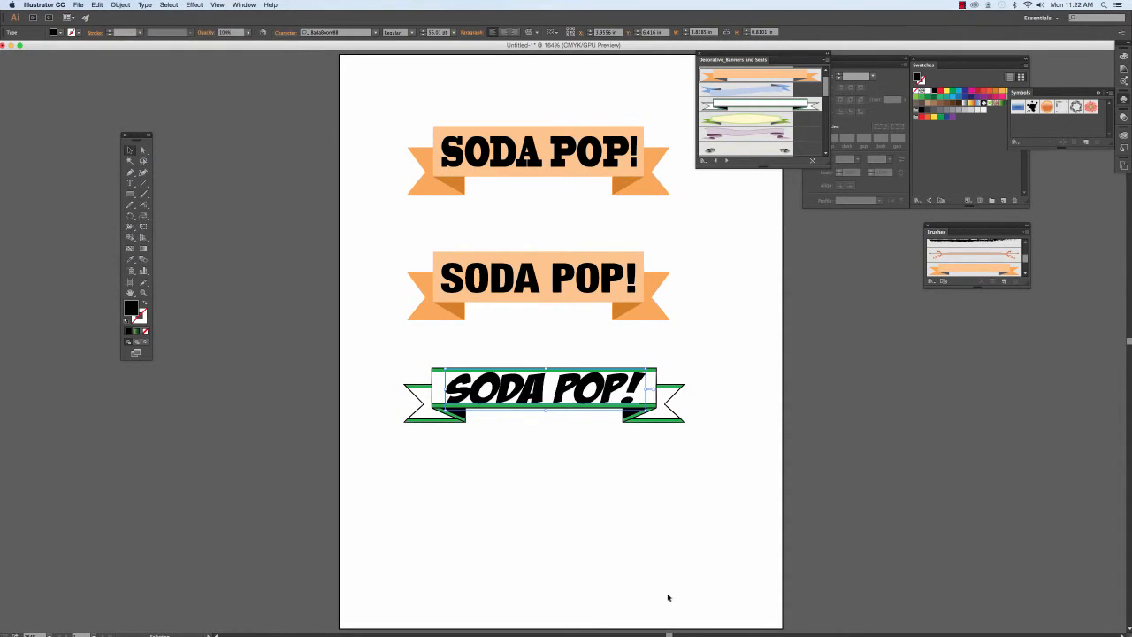
pyautogui.click(629, 539)
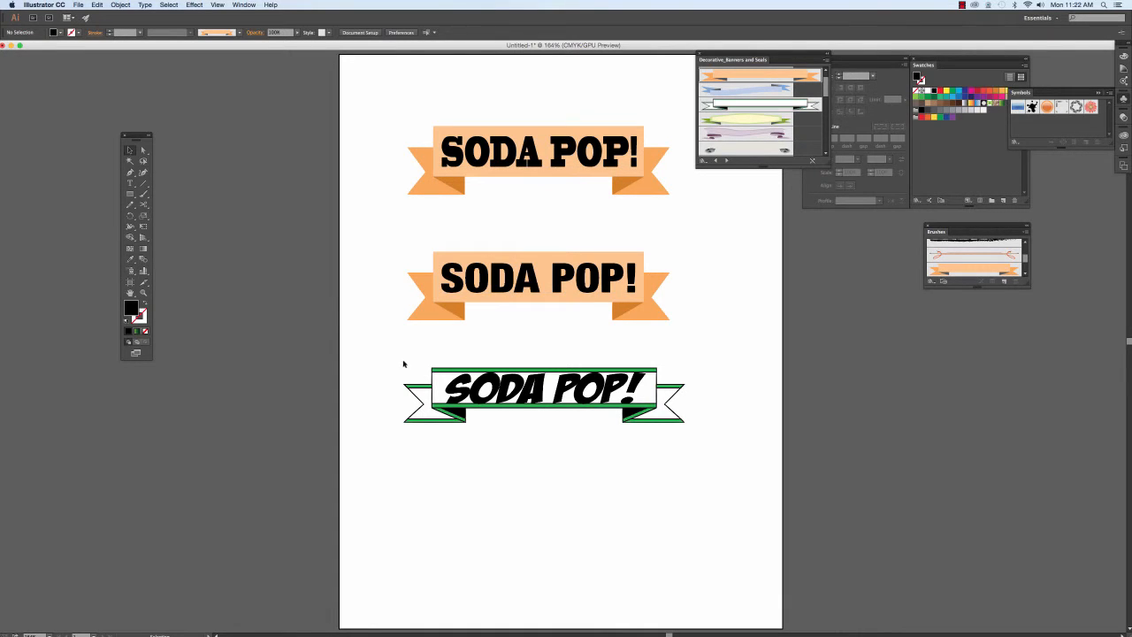
# Group the SODA POP! text with the green-edged banner
pyautogui.moveTo(396, 356); pyautogui.dragTo(687, 442)
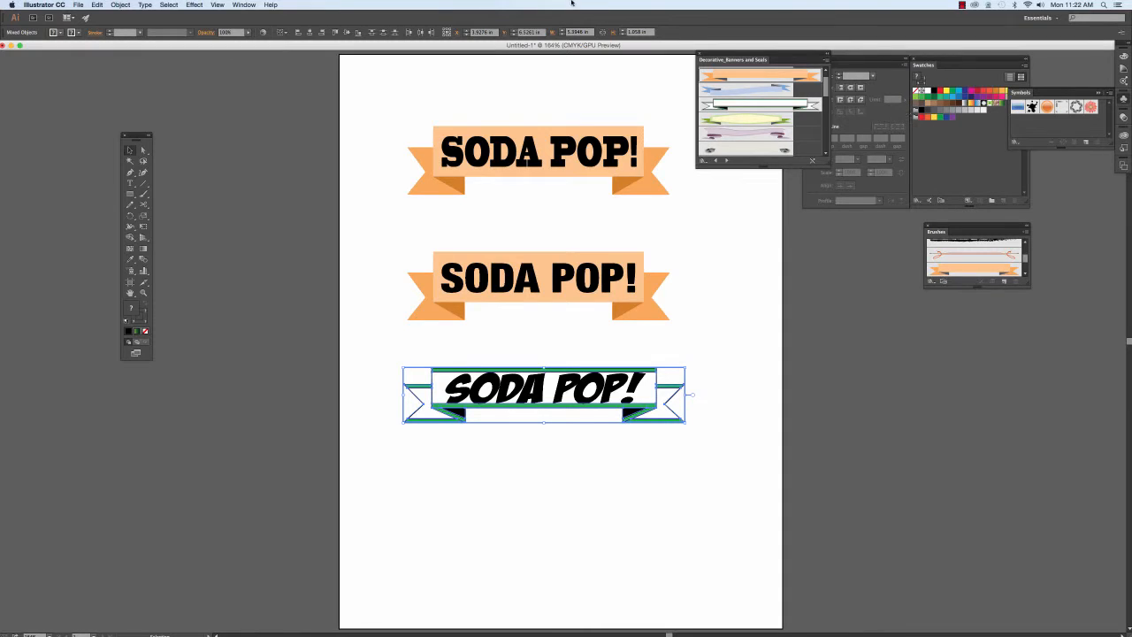
pyautogui.click(122, 5)
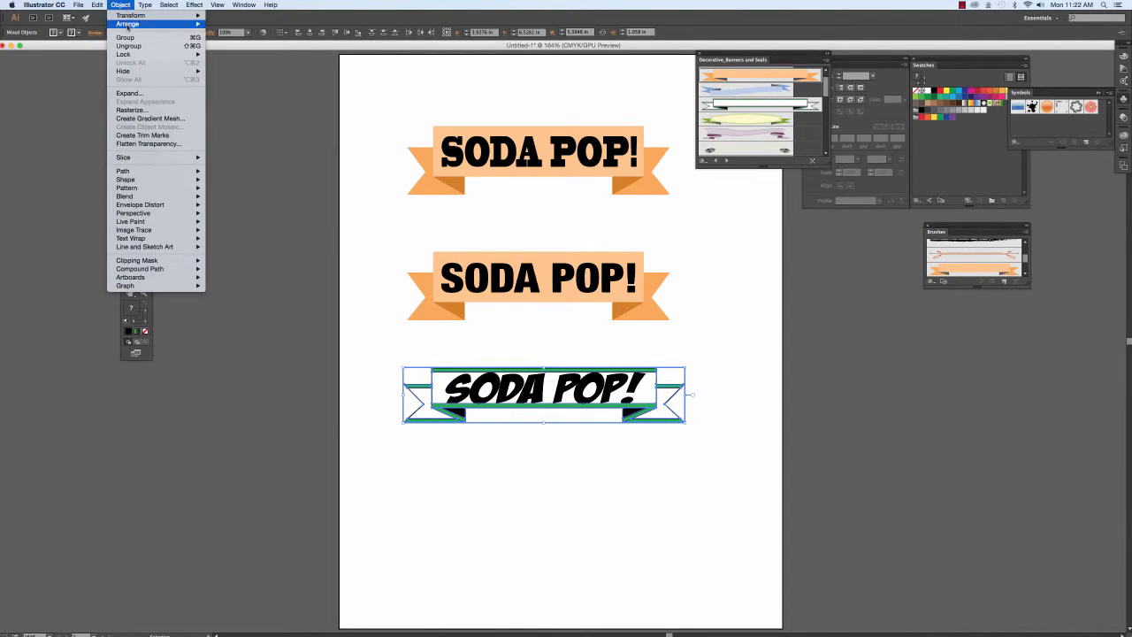
pyautogui.click(127, 39)
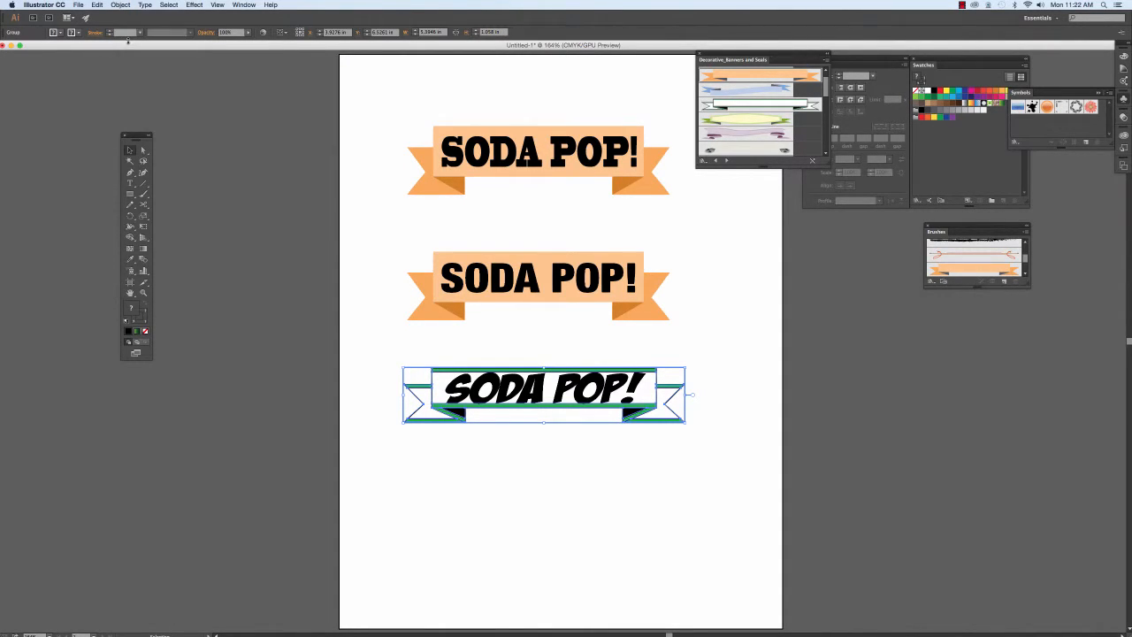
# Preview a horizontal Arc warp with 30% bend on the grouped green-edged design, and cancel it
pyautogui.click(194, 4)
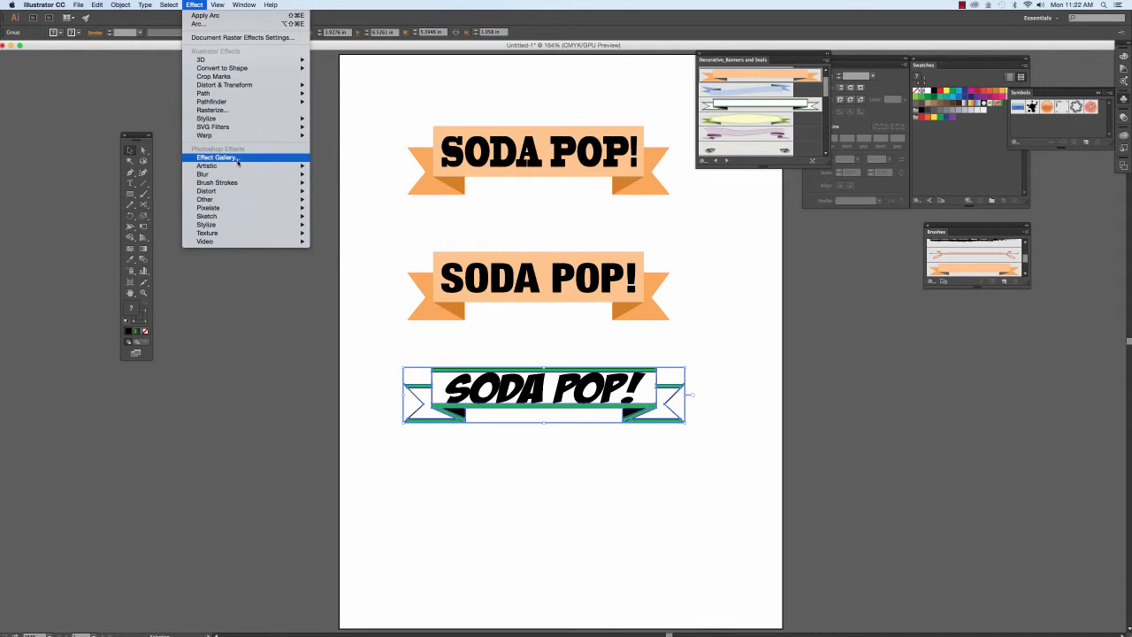
pyautogui.moveTo(238, 138)
pyautogui.click(329, 138)
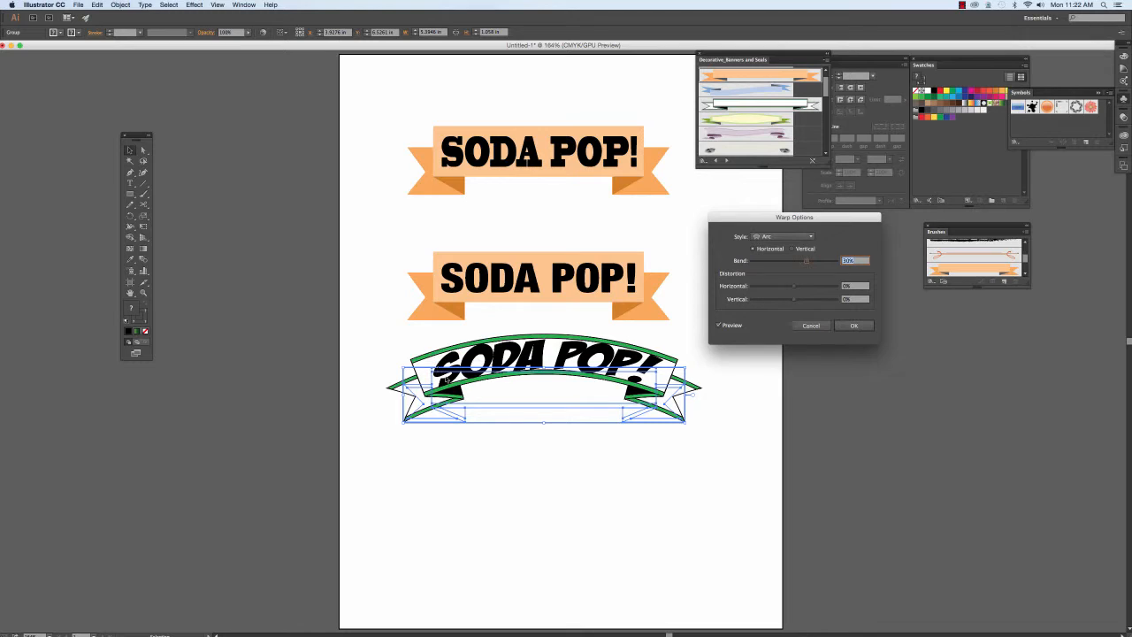
pyautogui.click(813, 327)
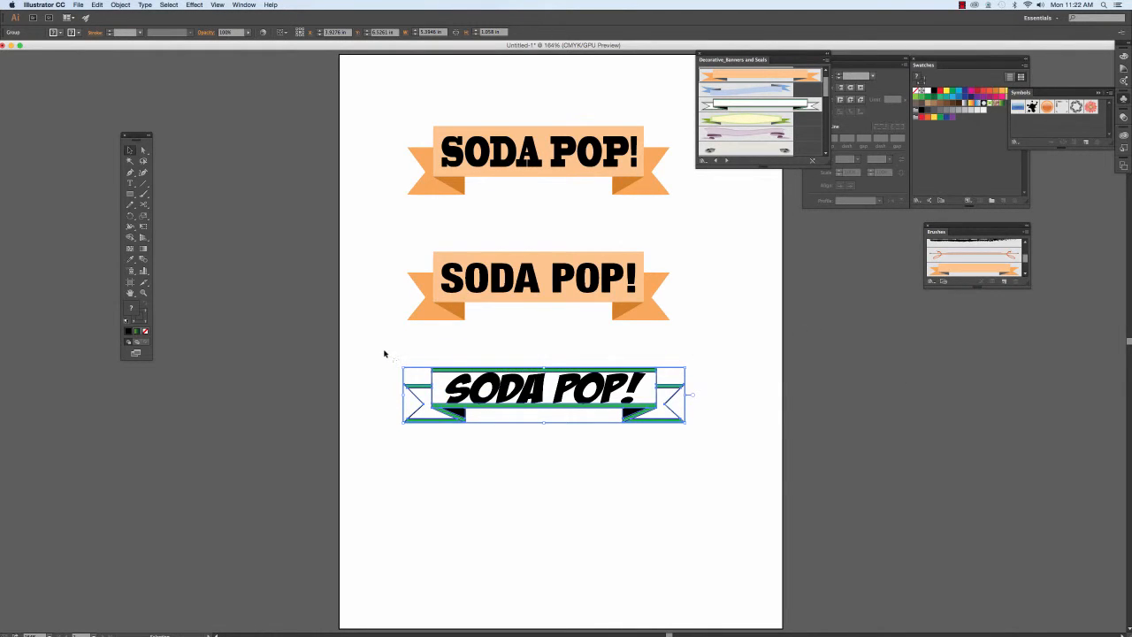
# Move the green-edged SODA POP! group down near the lower edge of the page
pyautogui.moveTo(637, 406); pyautogui.dragTo(642, 535)
pyautogui.click(678, 451)
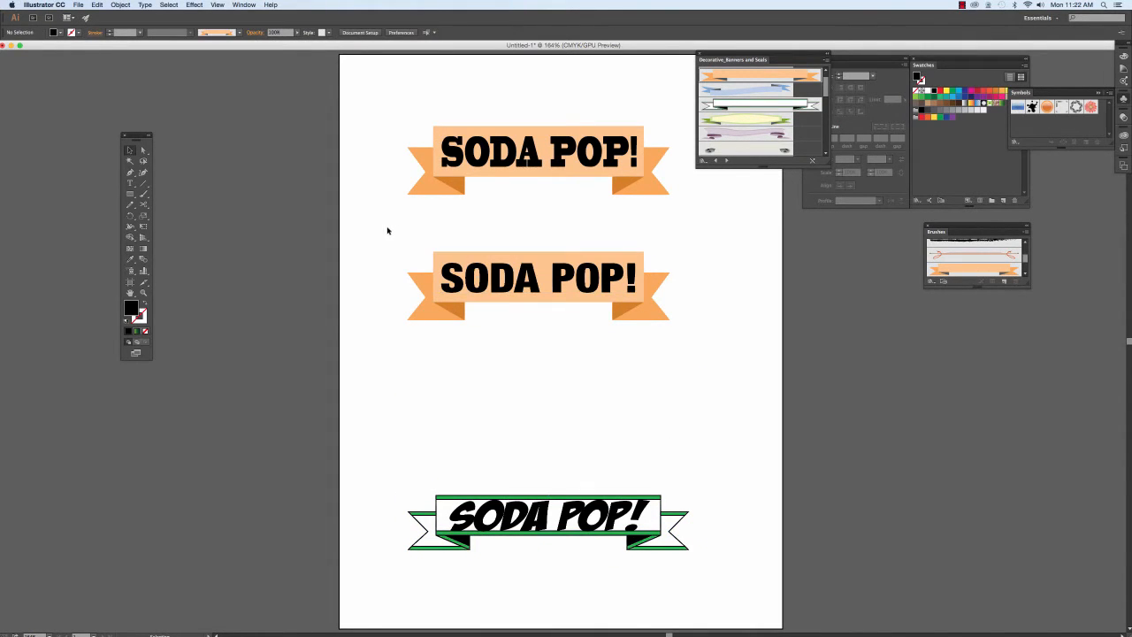
# Apply the last used Arc warp to the grouped second orange SODA POP! design
pyautogui.click(462, 270)
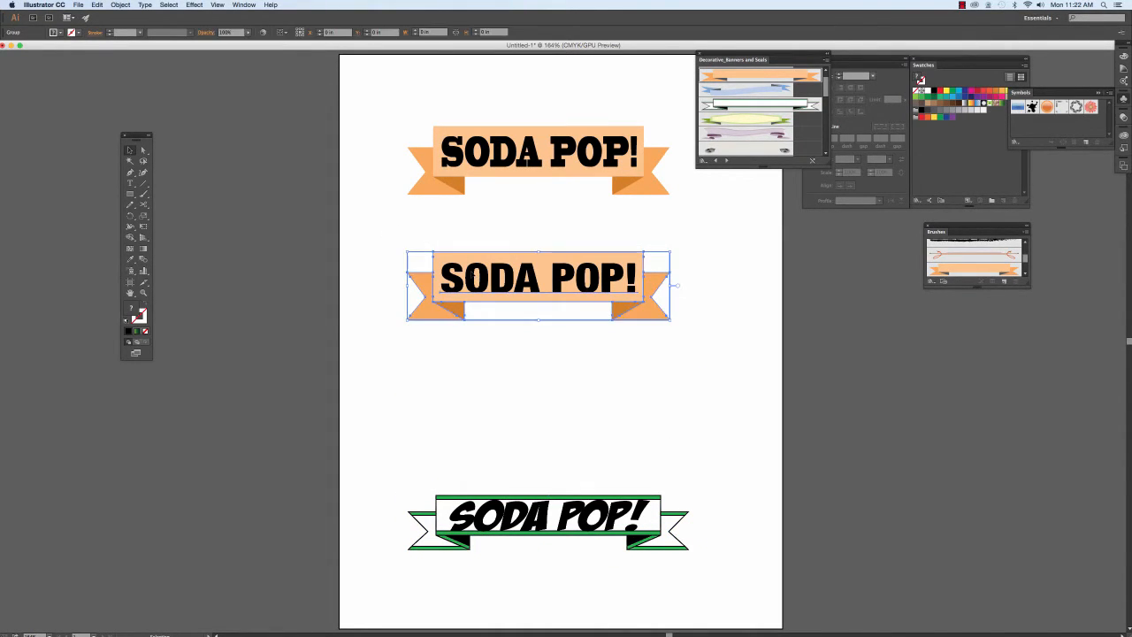
pyautogui.click(459, 246)
pyautogui.moveTo(400, 235); pyautogui.dragTo(685, 390)
pyautogui.click(196, 5)
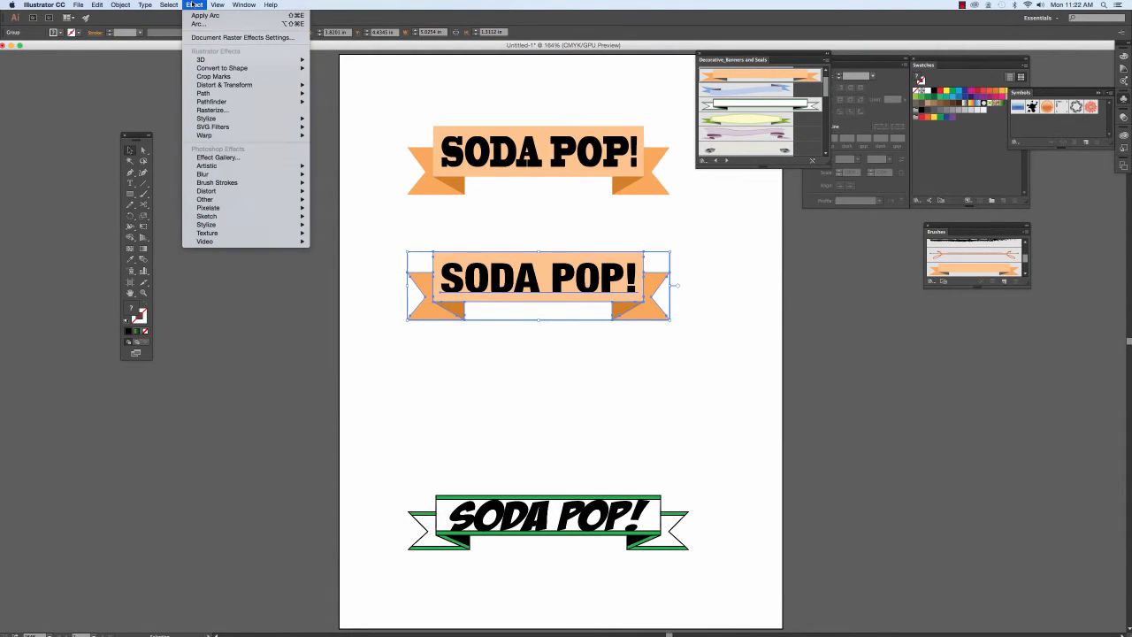
pyautogui.click(198, 16)
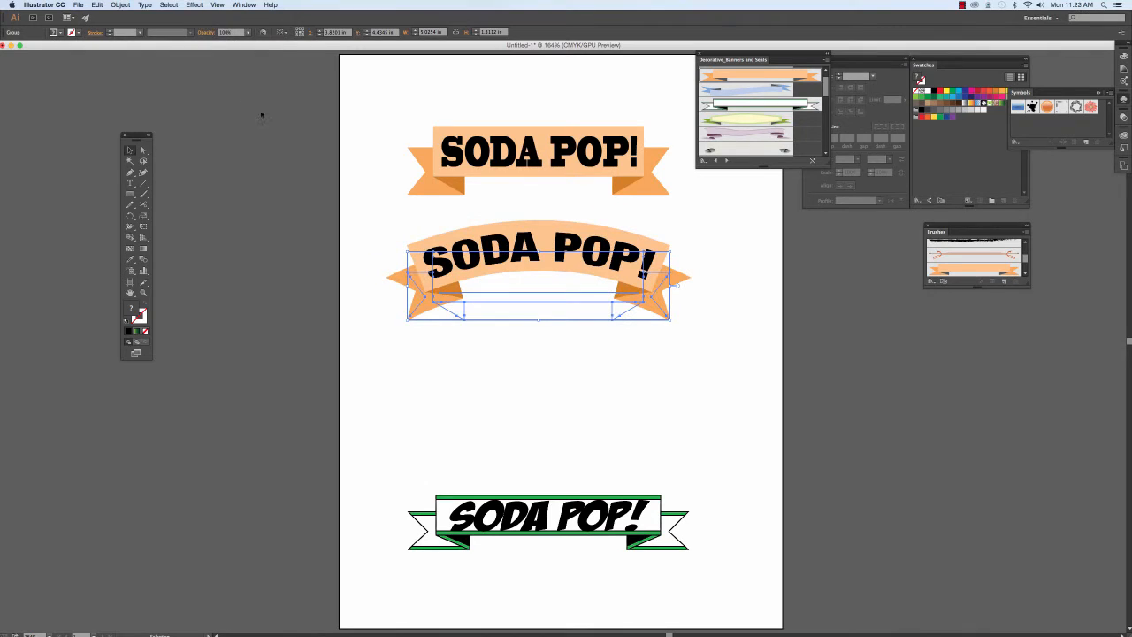
pyautogui.click(343, 186)
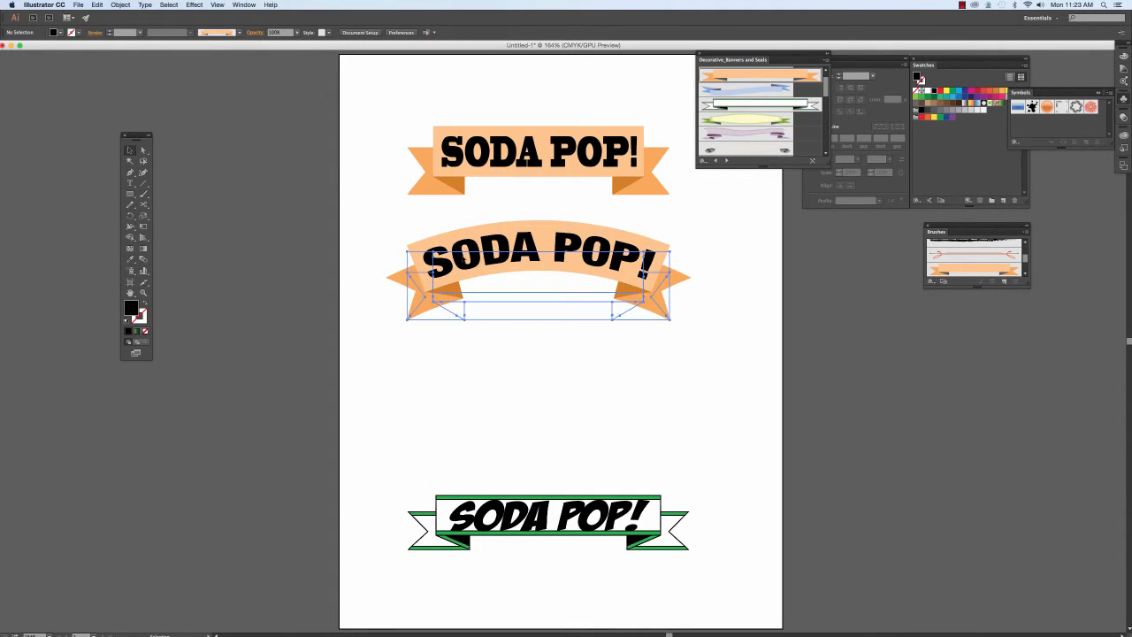
pyautogui.click(677, 283)
# Move the arched orange SODA POP! group down a little, away from the top design
pyautogui.moveTo(494, 246); pyautogui.dragTo(523, 311)
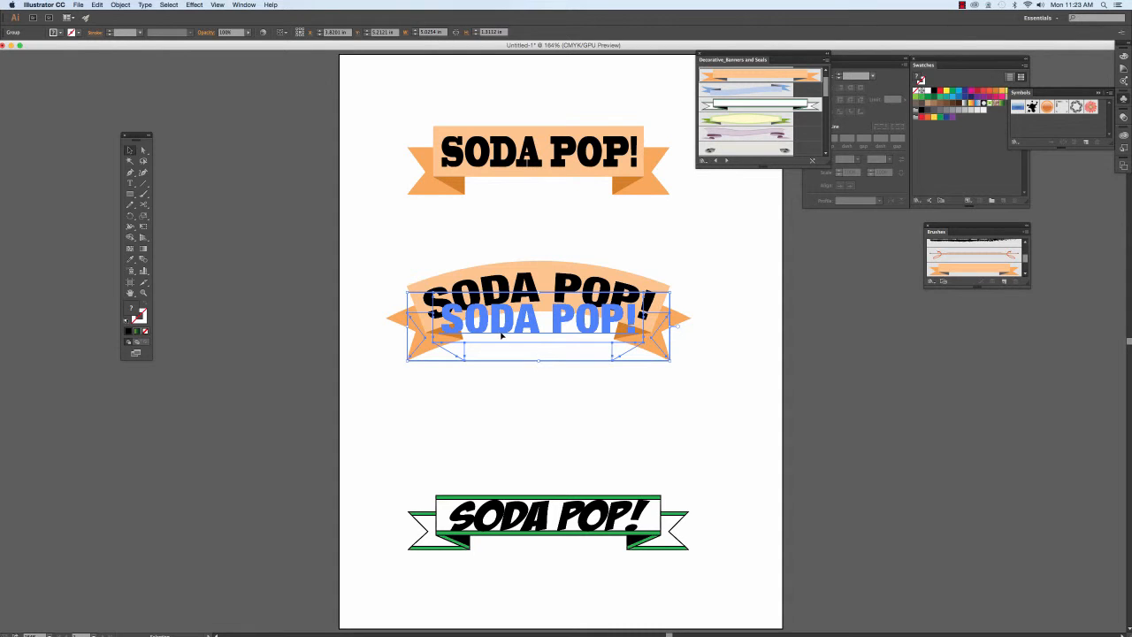
pyautogui.click(499, 239)
pyautogui.click(512, 277)
# Ungroup the second orange design, try the last Arc warp on its separate text and banner, and undo that warp
pyautogui.click(118, 4)
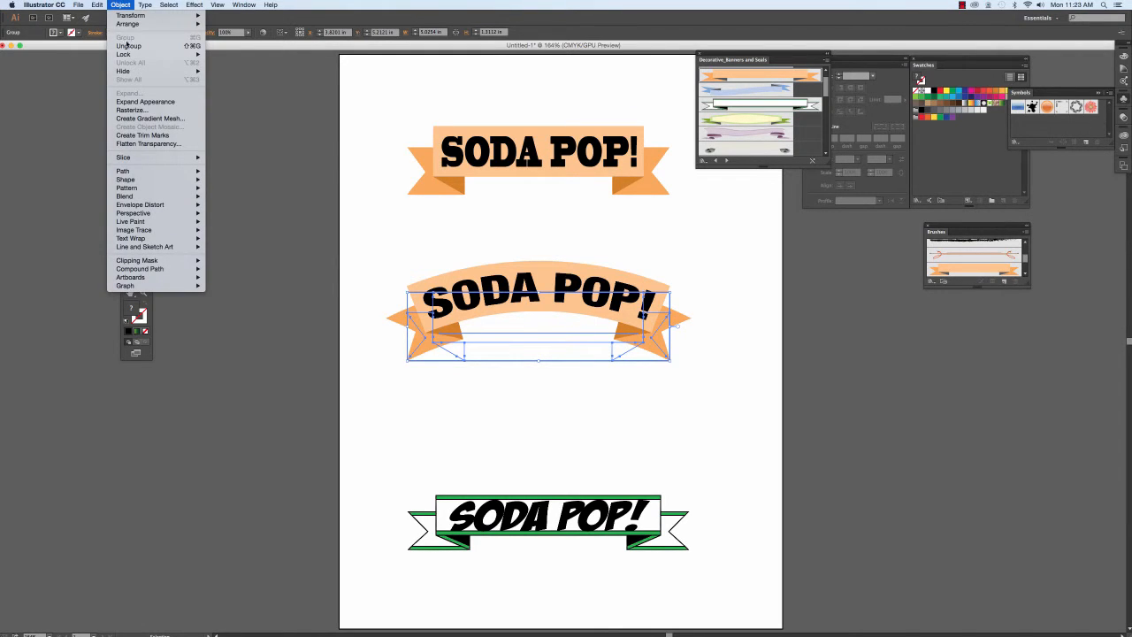
pyautogui.click(129, 45)
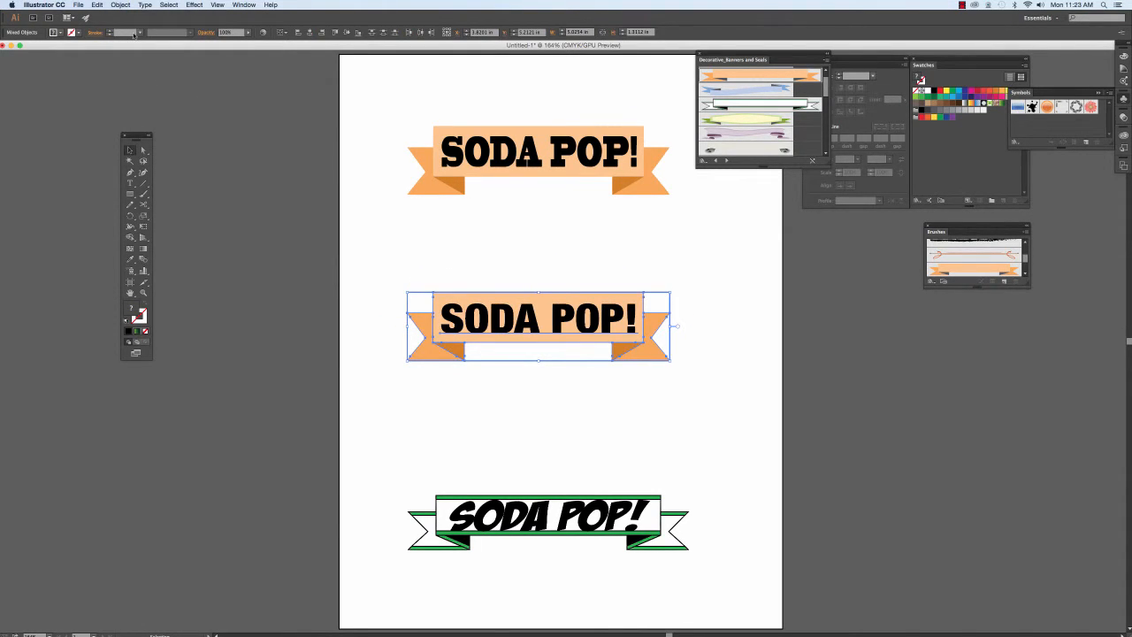
pyautogui.click(120, 5)
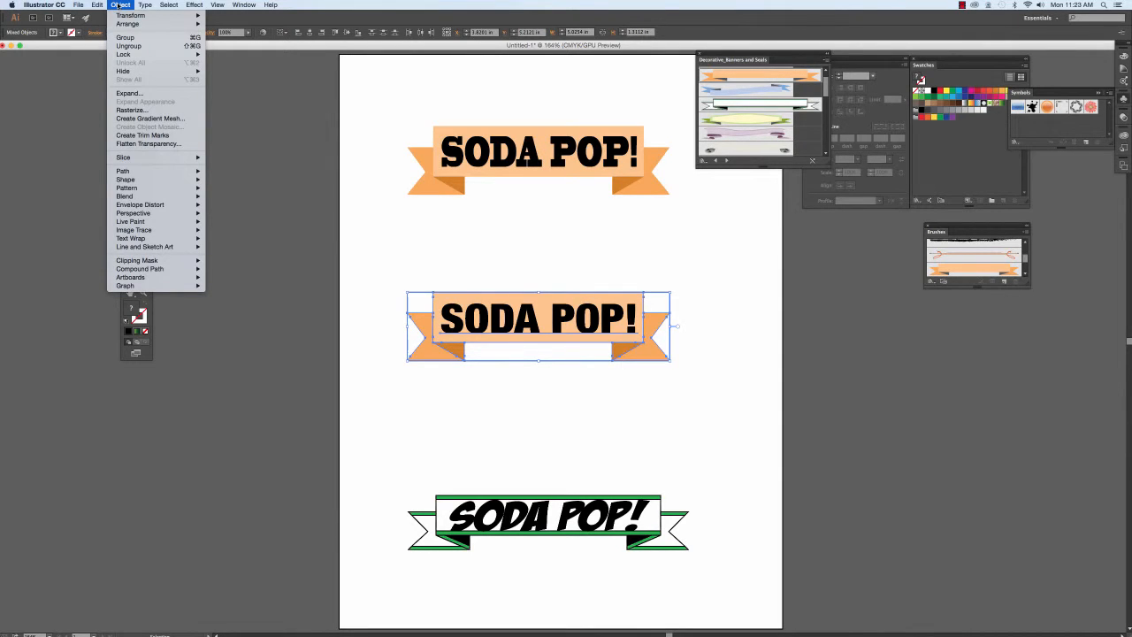
pyautogui.moveTo(195, 5)
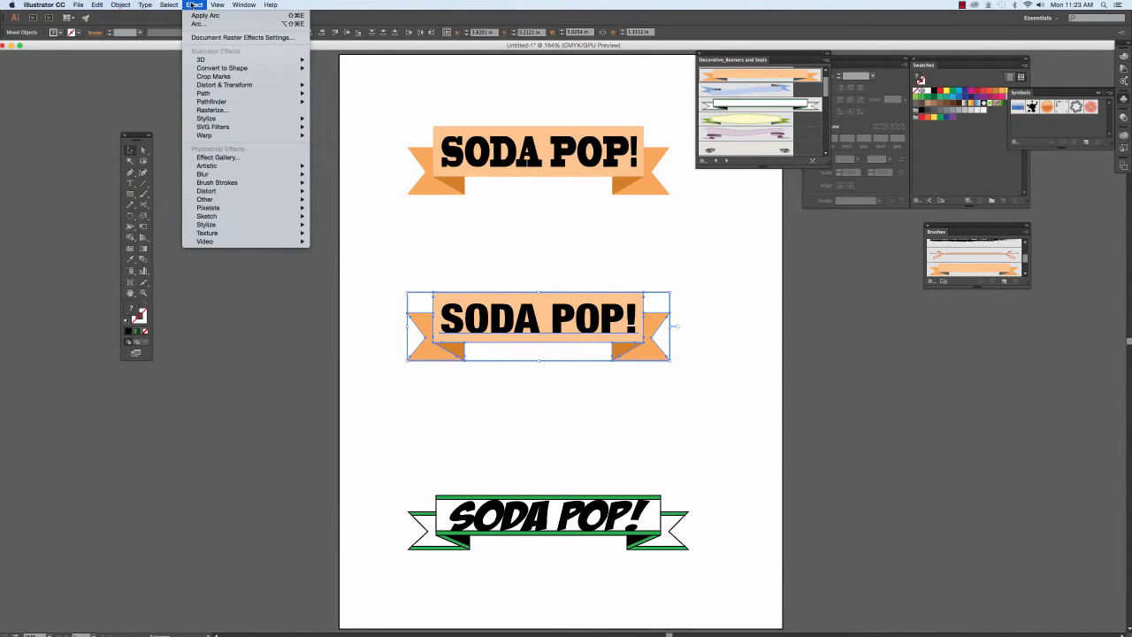
pyautogui.click(195, 16)
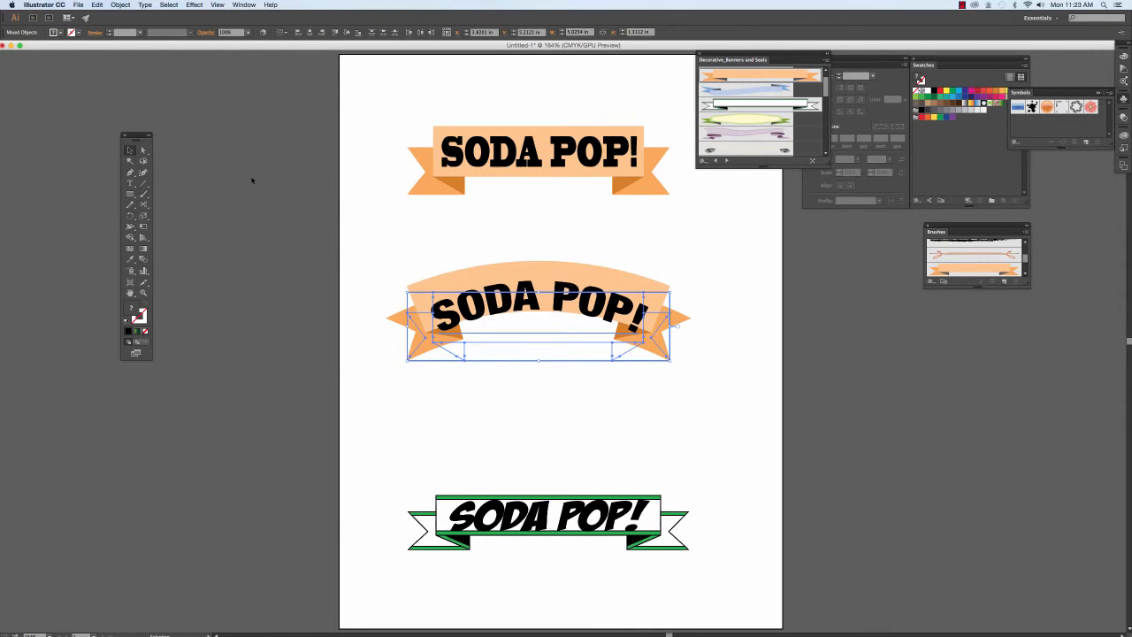
pyautogui.click(362, 237)
pyautogui.press('cmd+z')
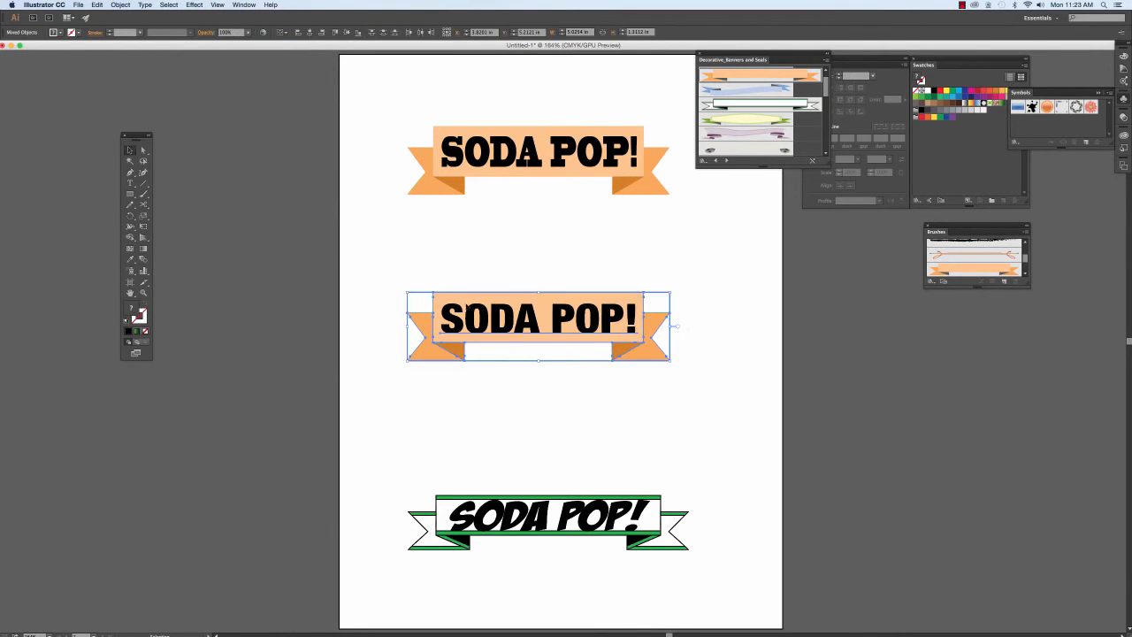
# Group the second design's text and orange banner again and apply the last used Arc warp to the group
pyautogui.click(392, 249)
pyautogui.moveTo(393, 249); pyautogui.dragTo(665, 361)
pyautogui.click(120, 4)
pyautogui.click(128, 37)
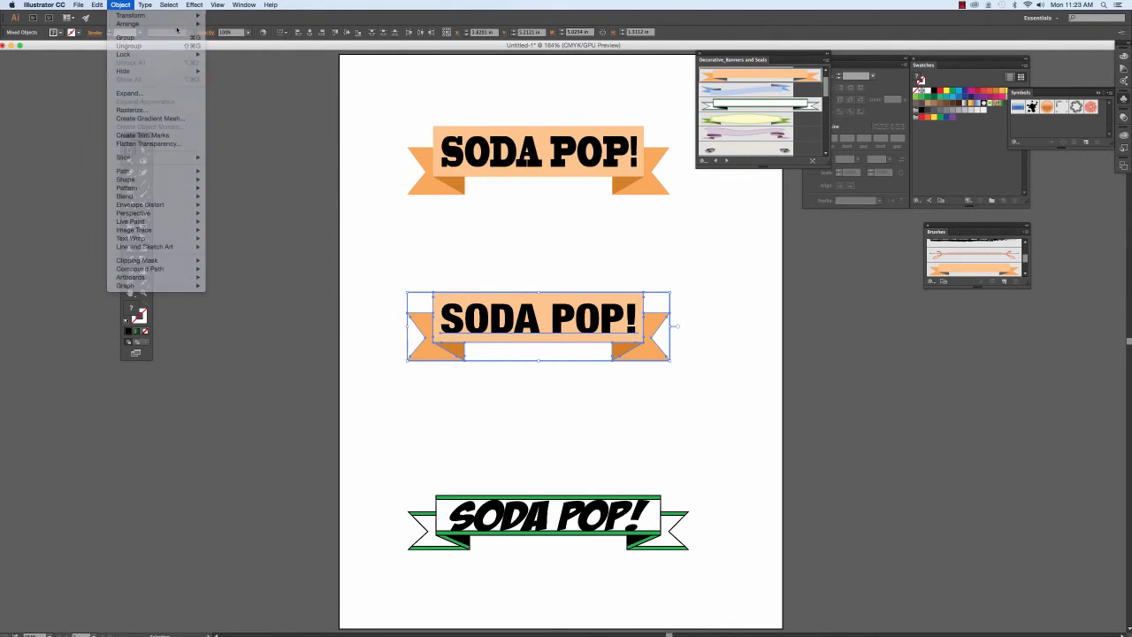
pyautogui.click(194, 5)
pyautogui.click(203, 16)
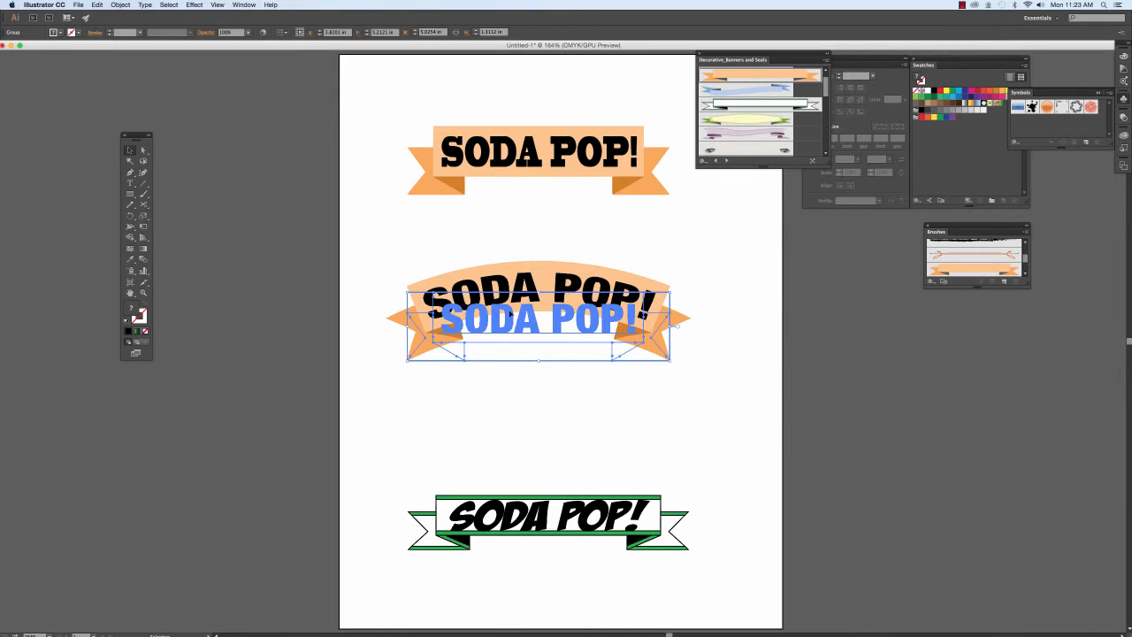
# Expand the appearance of the arched orange SODA POP! group so the warp becomes editable paths
pyautogui.click(113, 6)
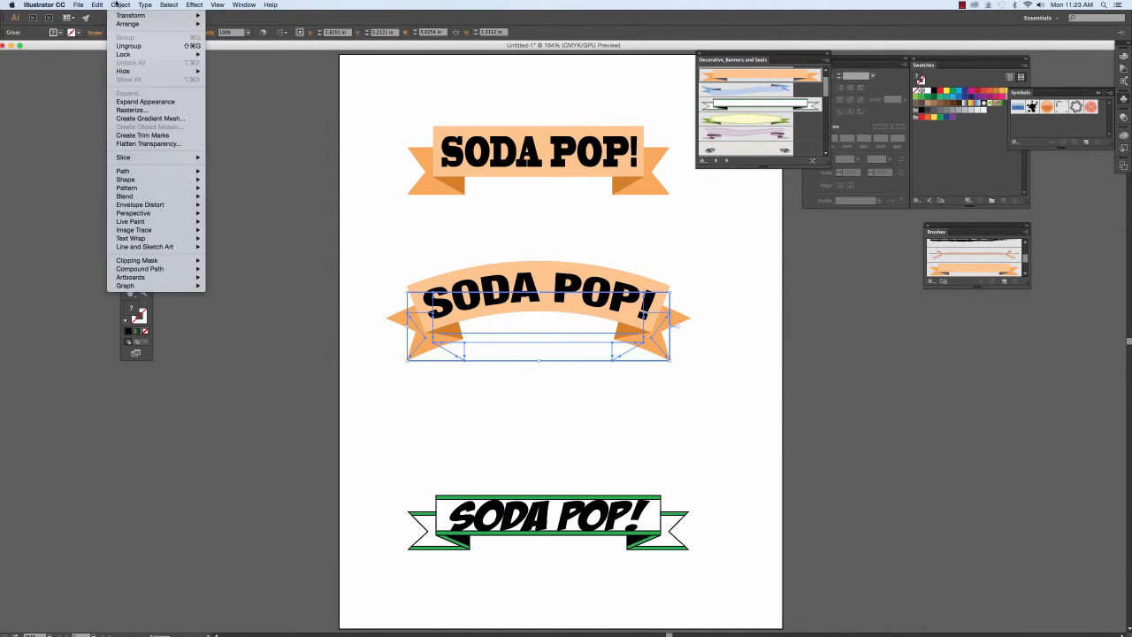
pyautogui.click(127, 102)
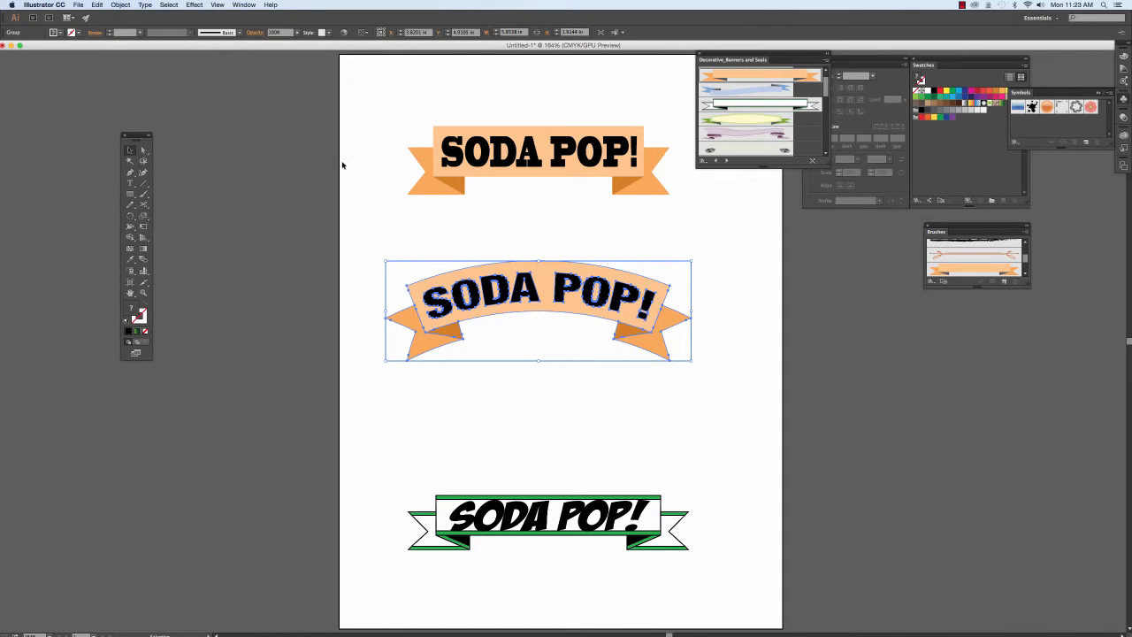
pyautogui.click(395, 215)
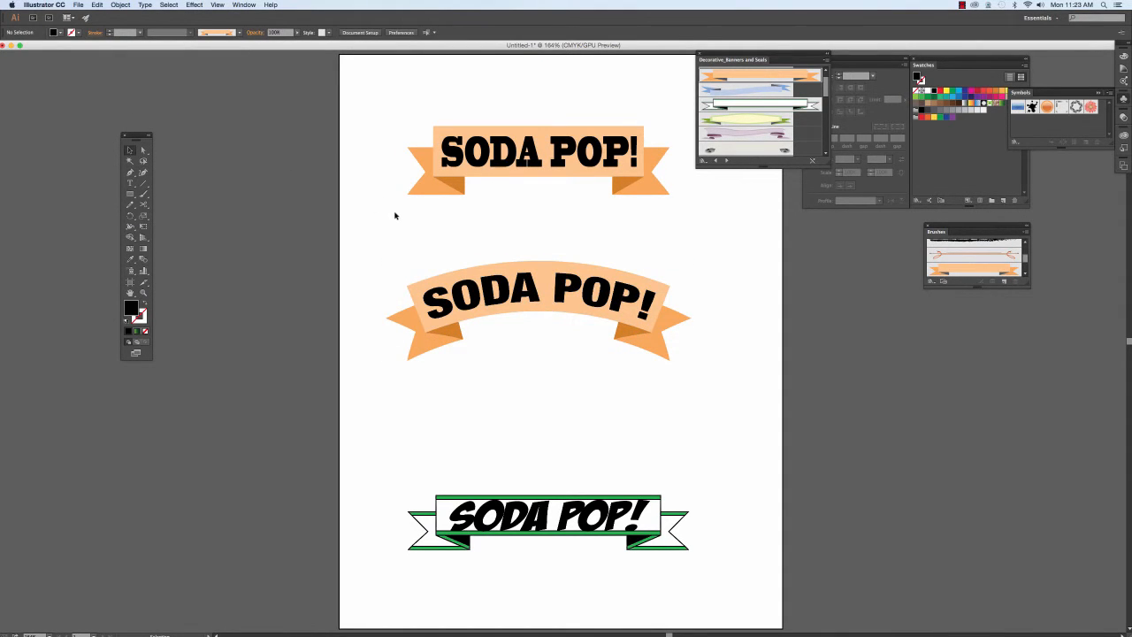
pyautogui.click(501, 282)
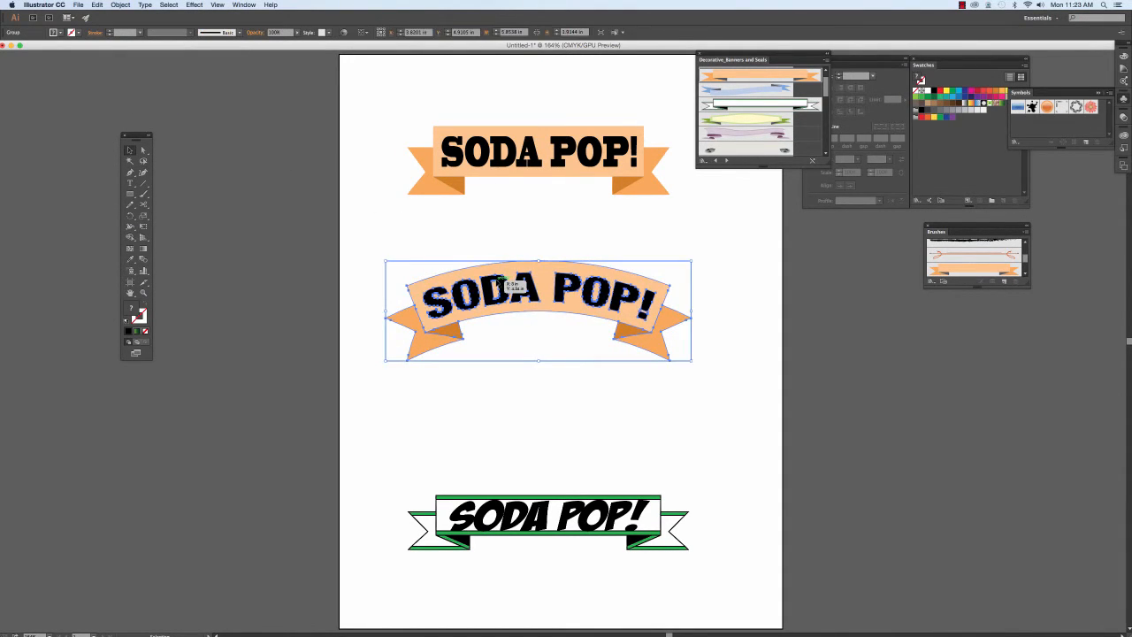
pyautogui.click(534, 236)
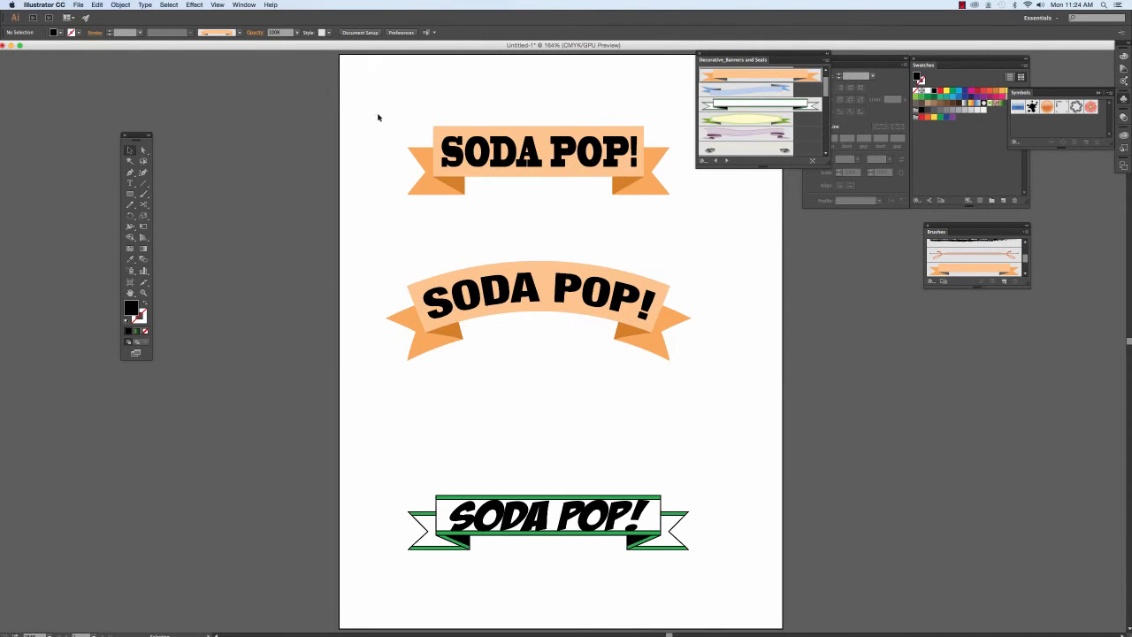
# Group the top design's SODA POP! text with its orange banner
pyautogui.moveTo(387, 109); pyautogui.dragTo(676, 217)
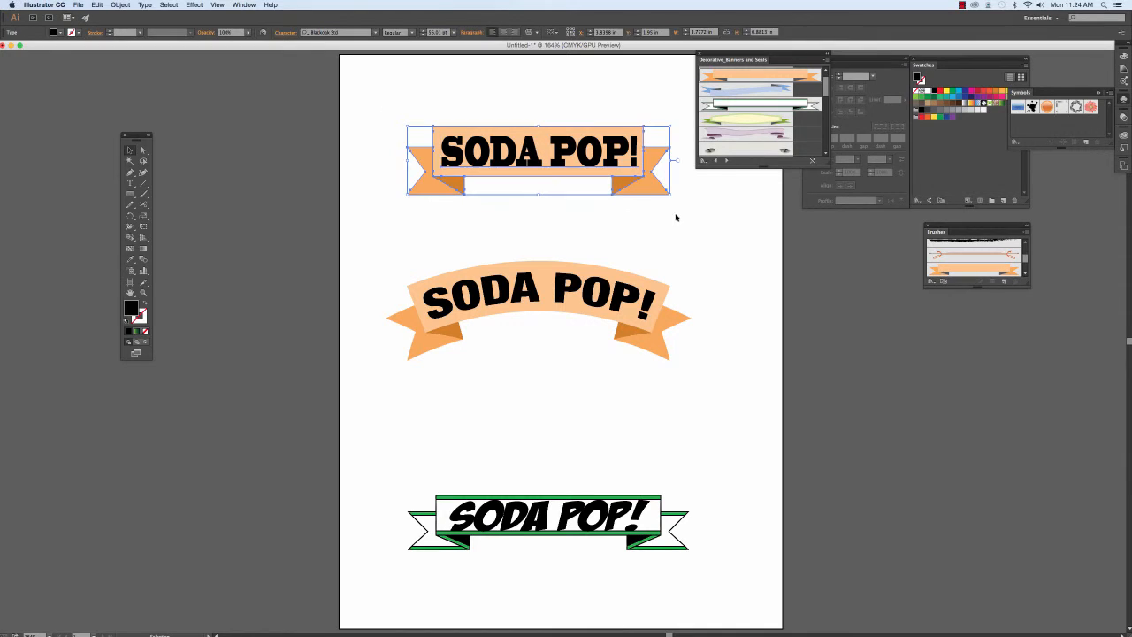
pyautogui.click(121, 4)
pyautogui.click(131, 39)
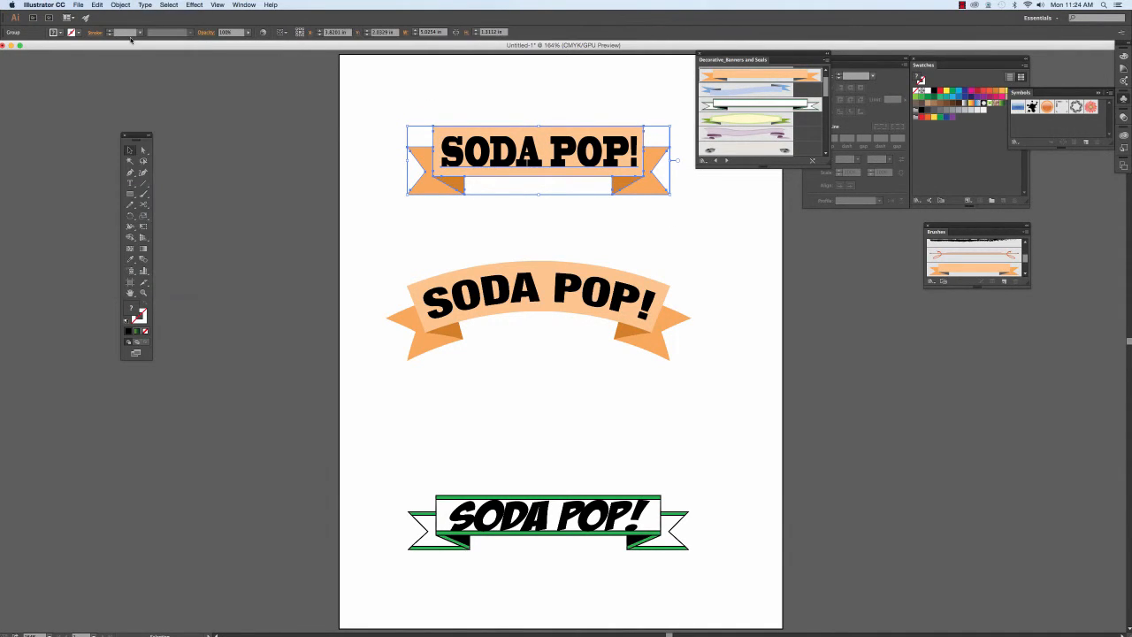
# Apply a horizontal Flag warp with a 56% bend to the top SODA POP! group
pyautogui.click(193, 5)
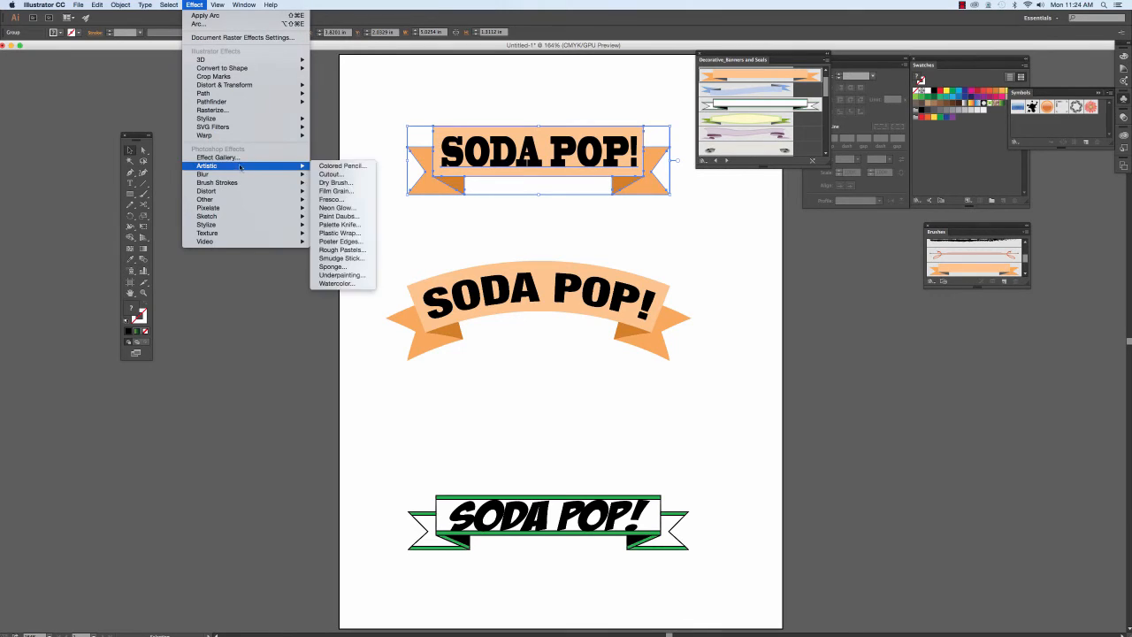
pyautogui.moveTo(283, 135)
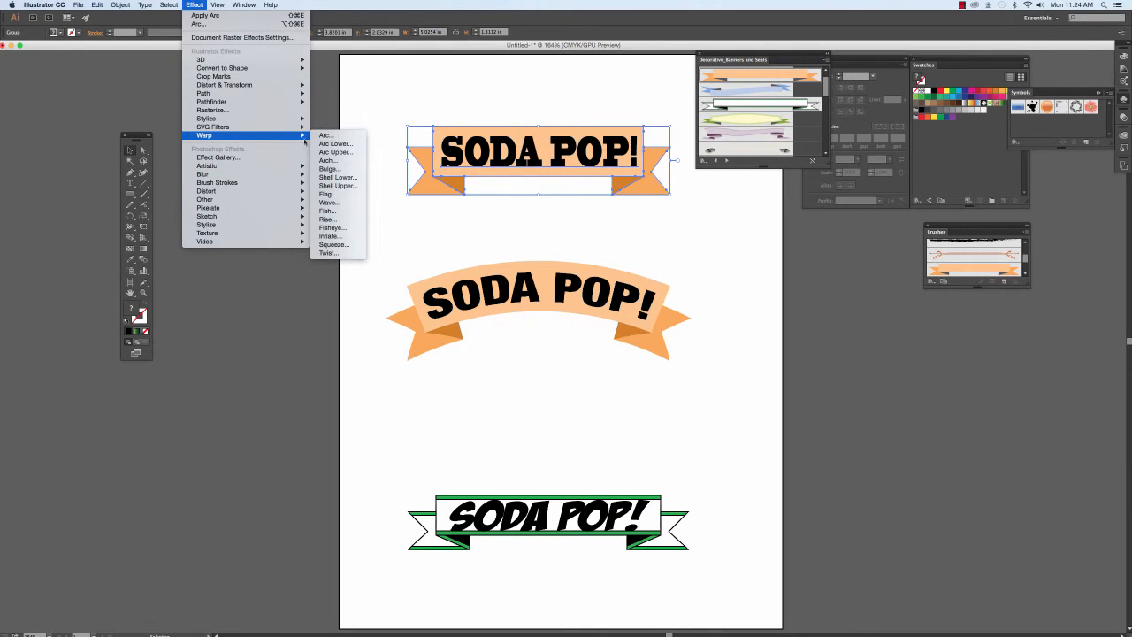
pyautogui.click(334, 195)
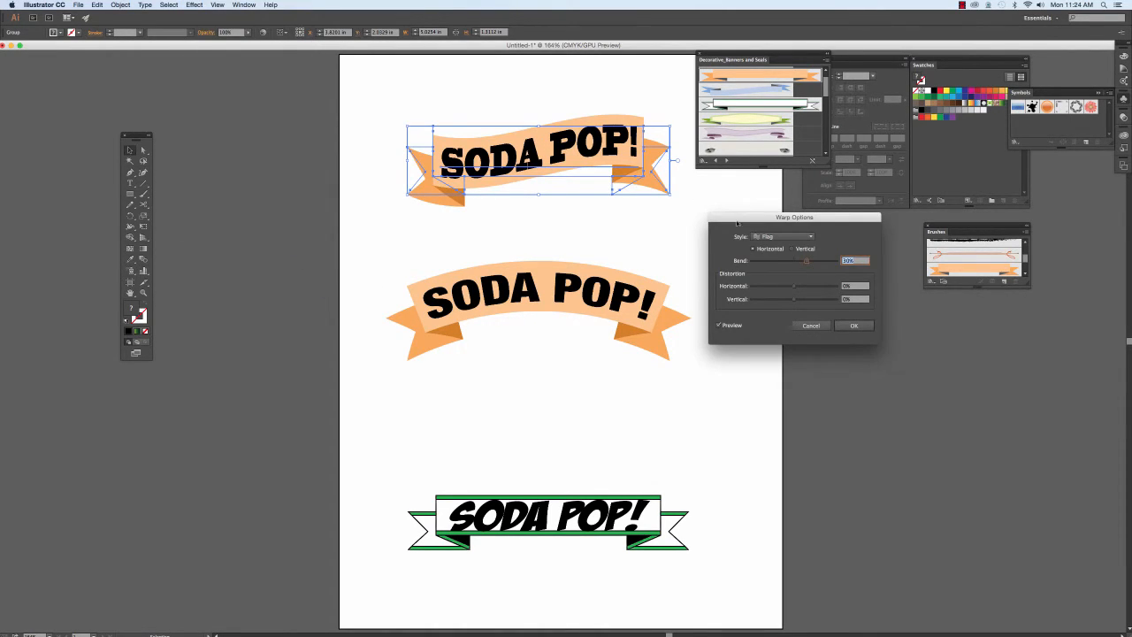
pyautogui.moveTo(806, 264); pyautogui.dragTo(818, 259)
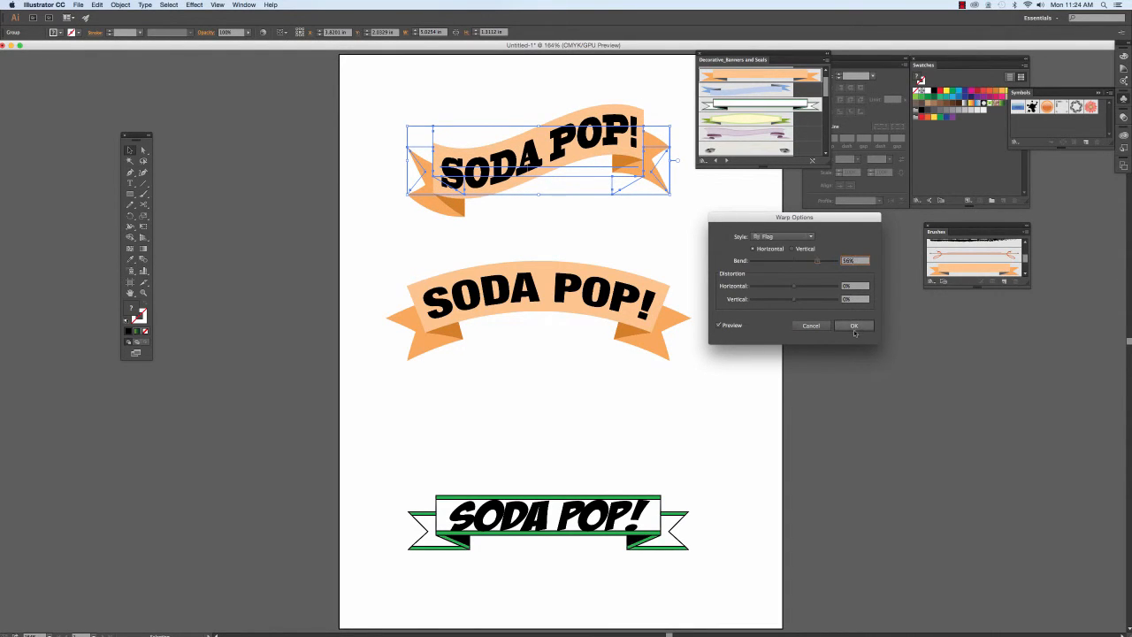
pyautogui.click(855, 329)
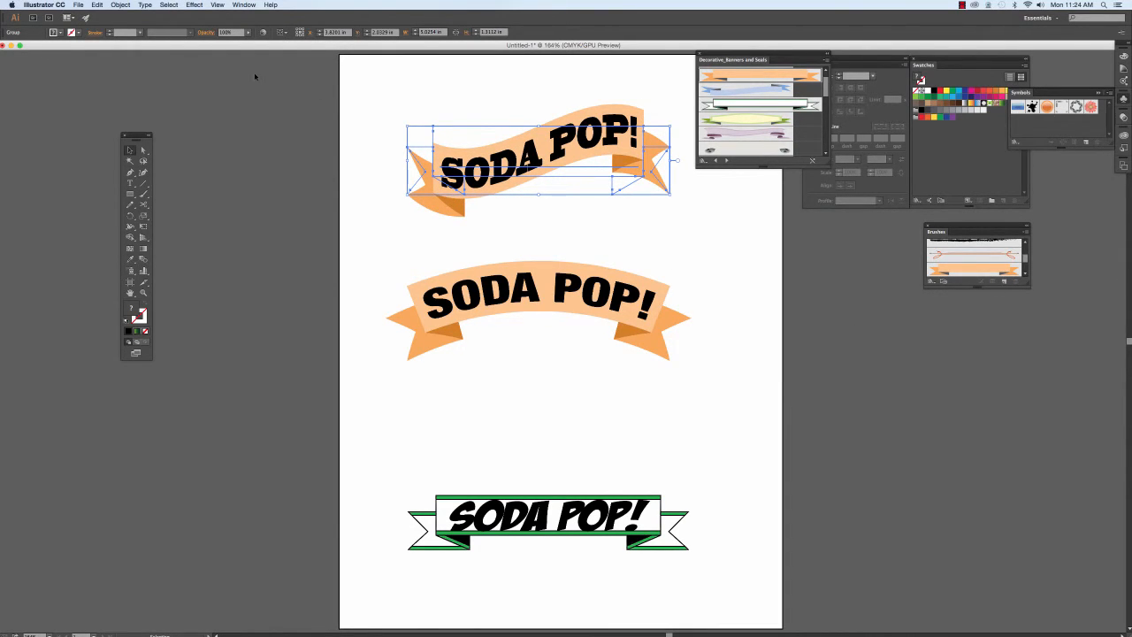
# Expand the appearance of the flag-warped top SODA POP! group into editable paths
pyautogui.click(120, 4)
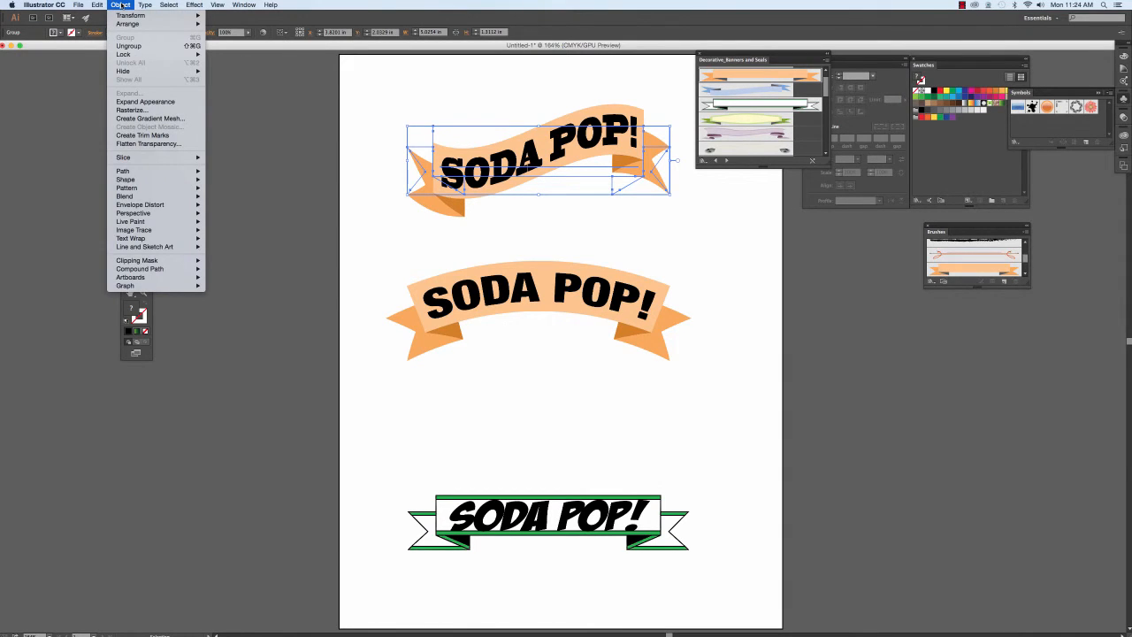
pyautogui.click(141, 101)
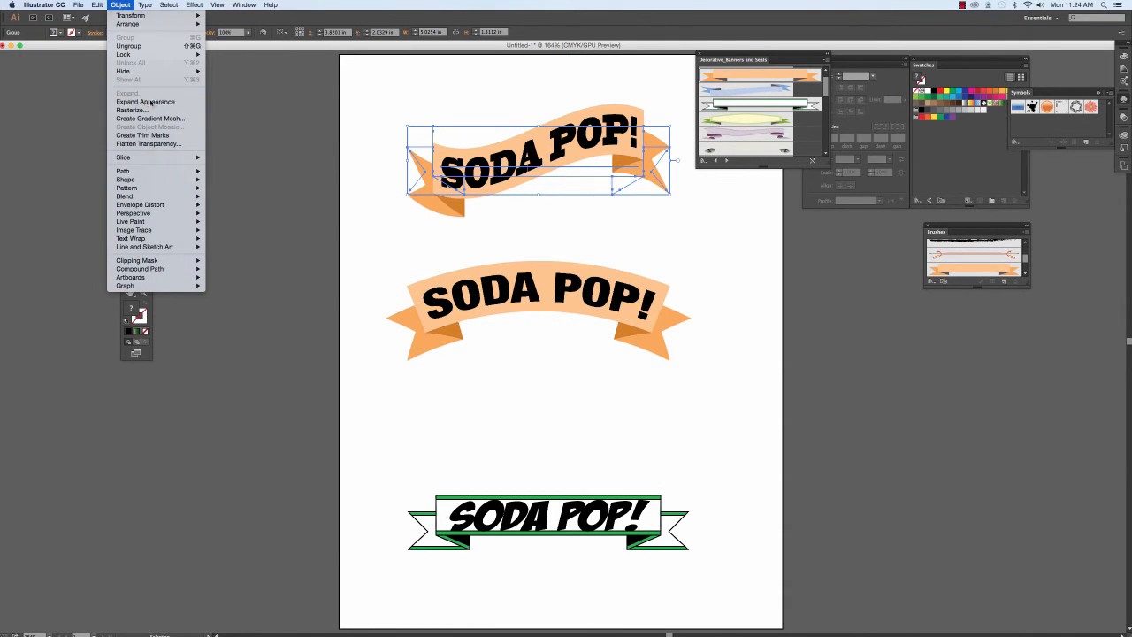
pyautogui.click(380, 117)
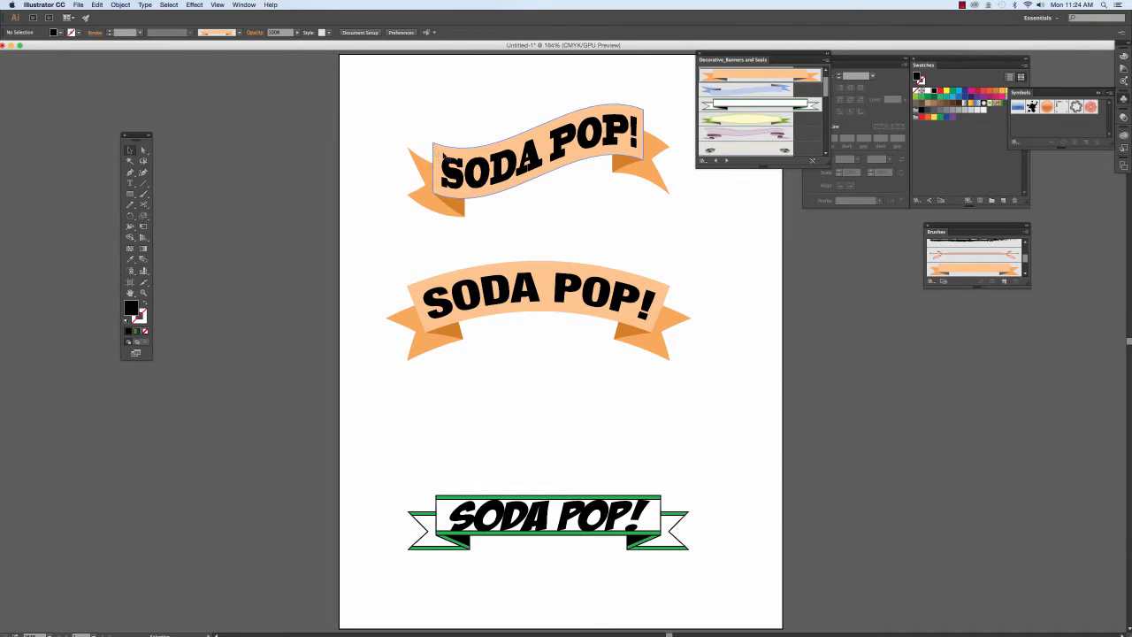
pyautogui.click(443, 157)
pyautogui.click(388, 94)
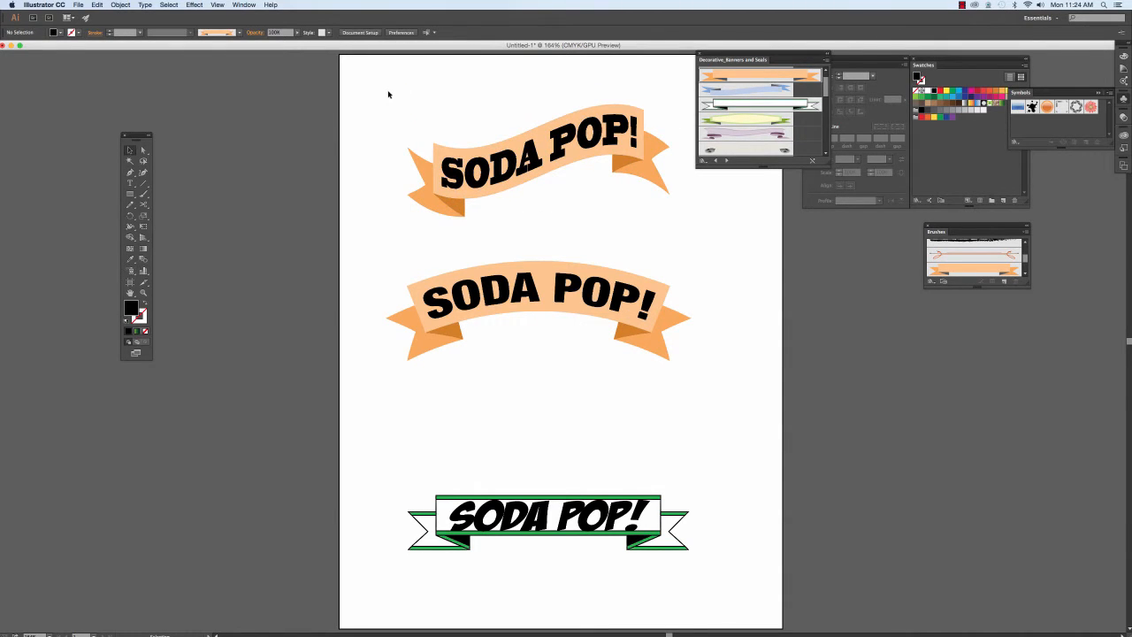
# Ungroup the expanded top design and check that its orange banner and text can be selected separately
pyautogui.click(458, 179)
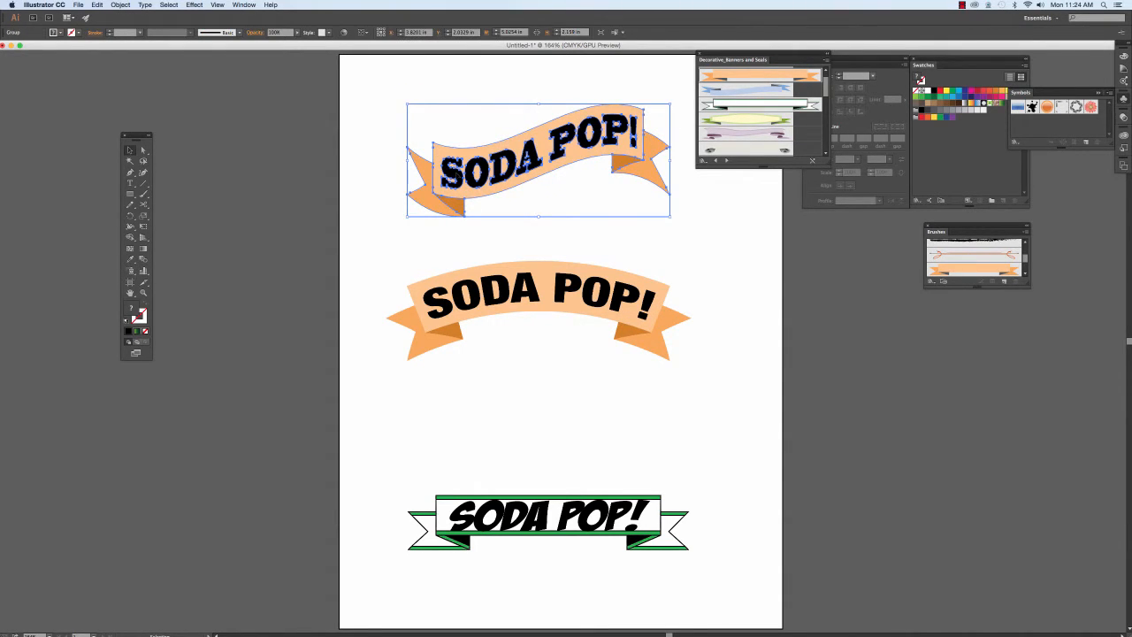
pyautogui.click(122, 5)
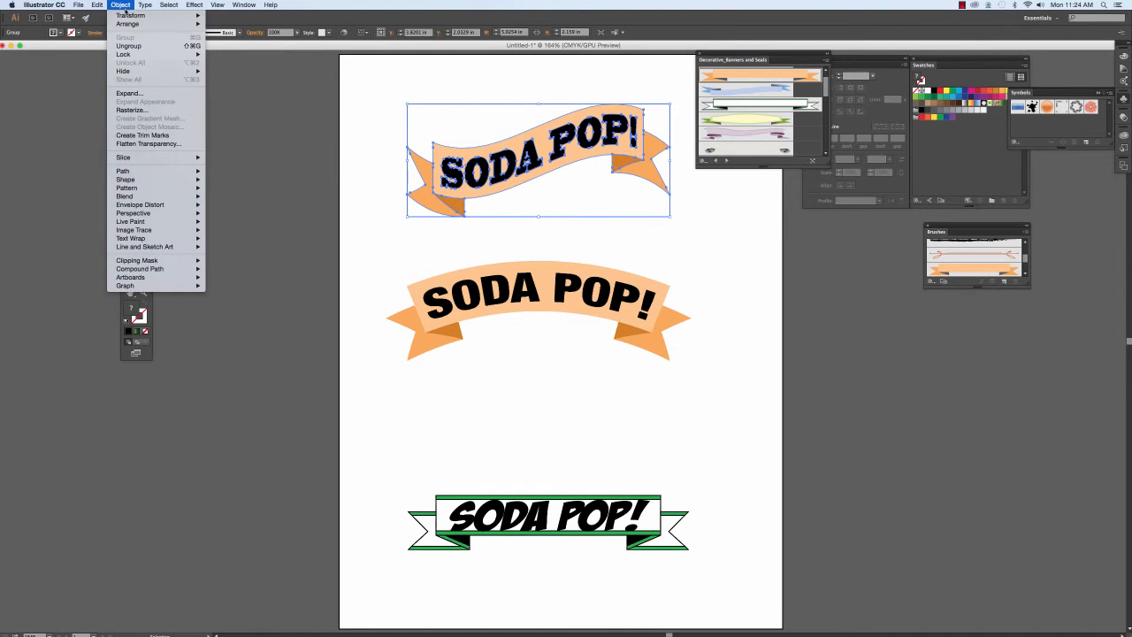
pyautogui.click(130, 46)
pyautogui.click(385, 102)
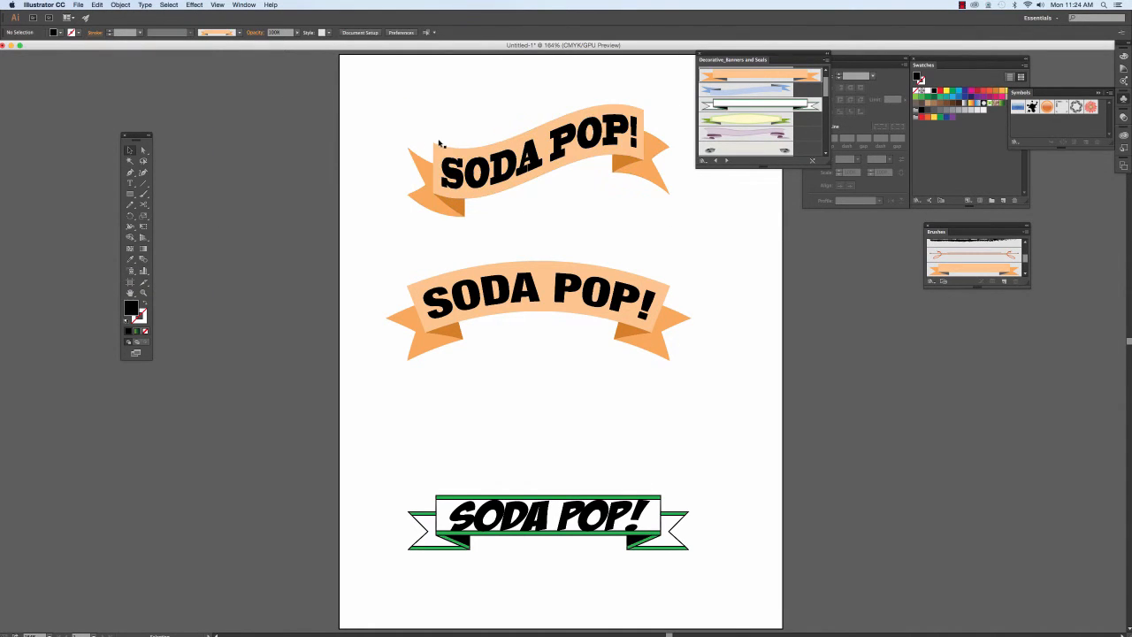
pyautogui.click(440, 147)
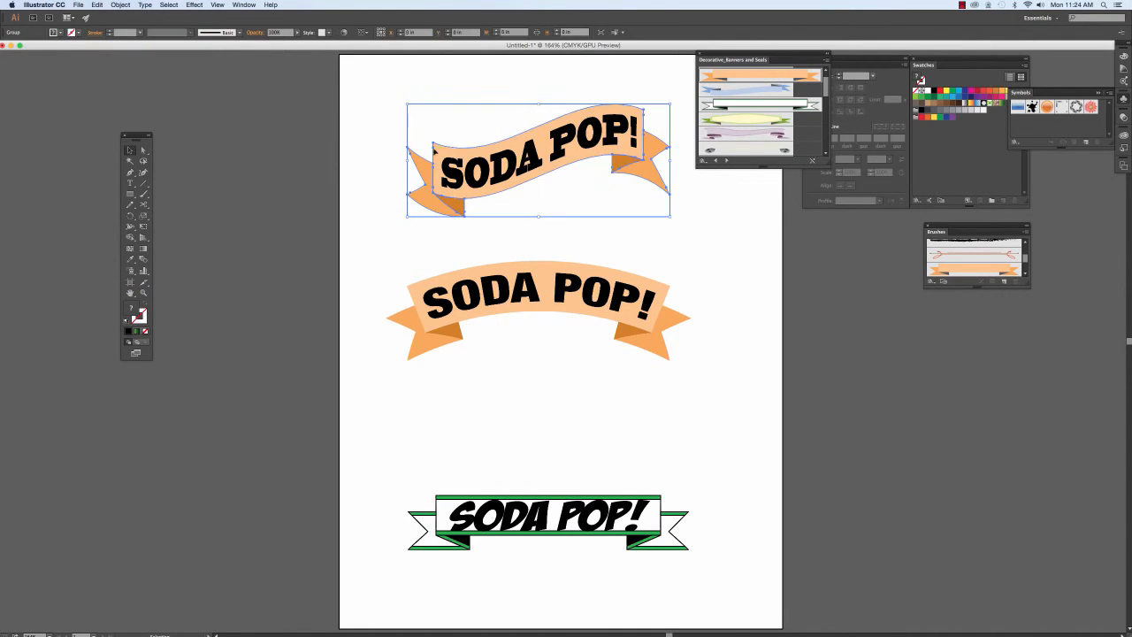
pyautogui.click(355, 122)
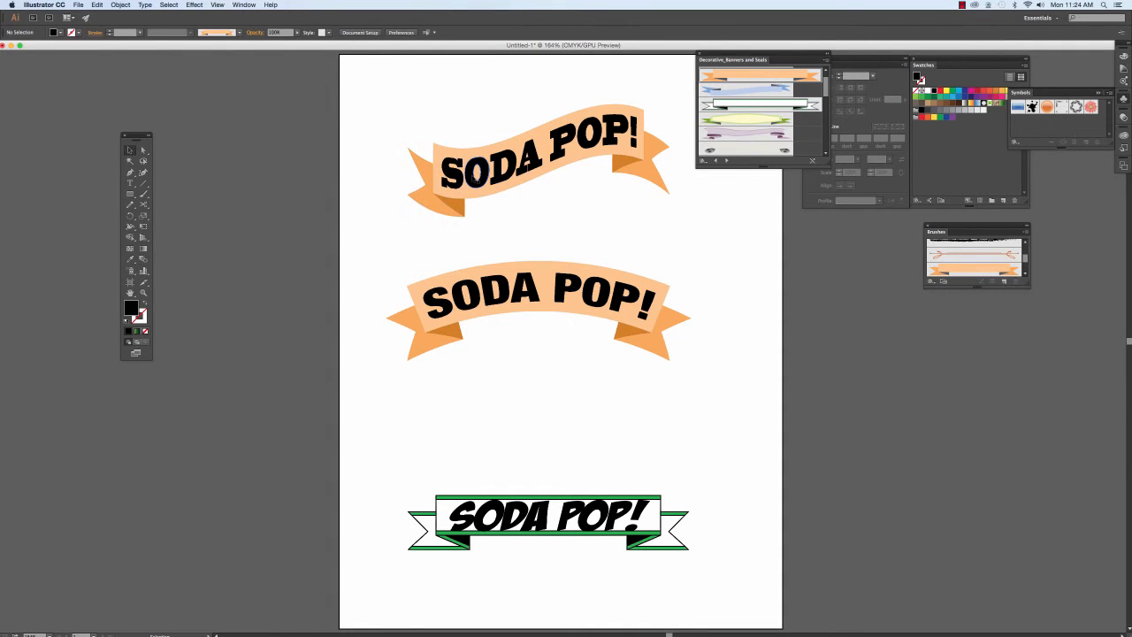
pyautogui.click(475, 173)
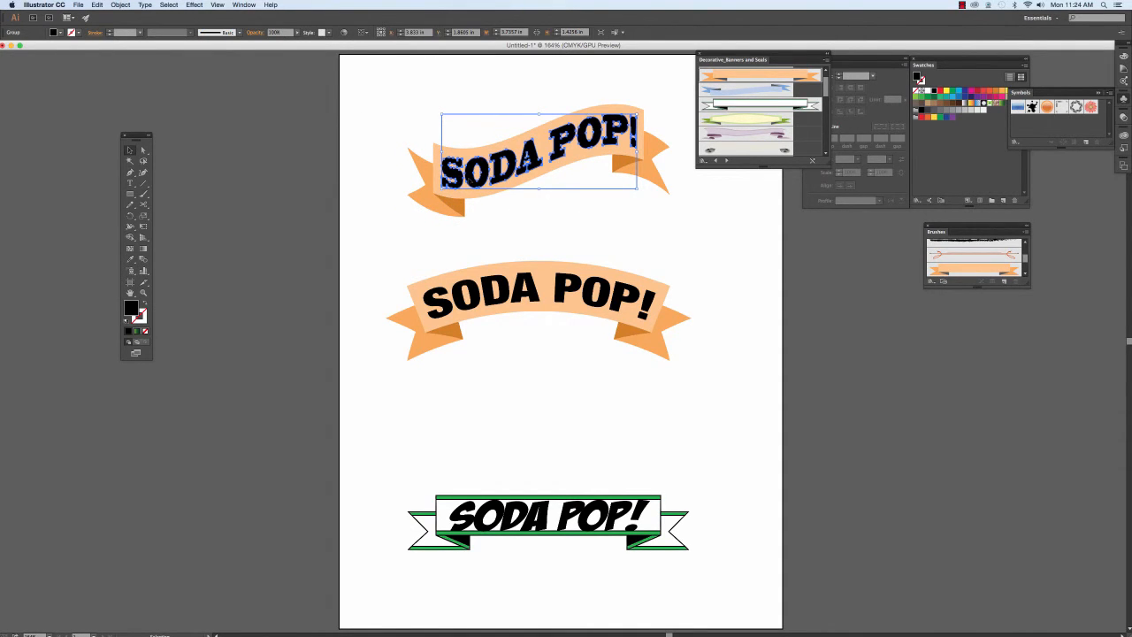
pyautogui.click(558, 218)
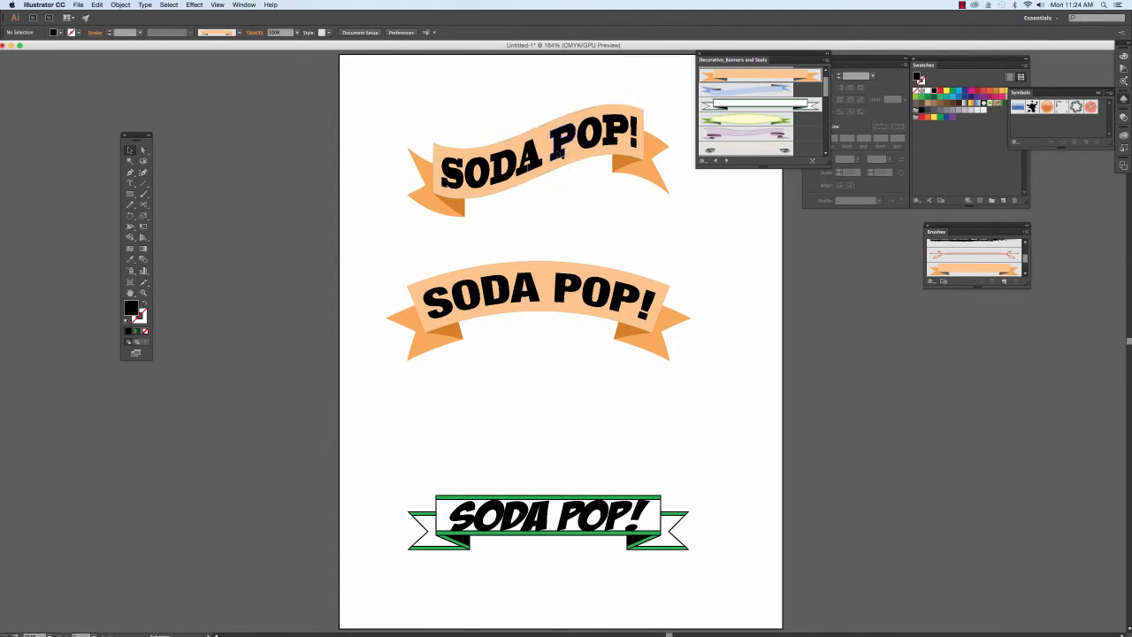
# Fill the wavy SODA POP! text of the top design with a medium grey swatch
pyautogui.click(560, 152)
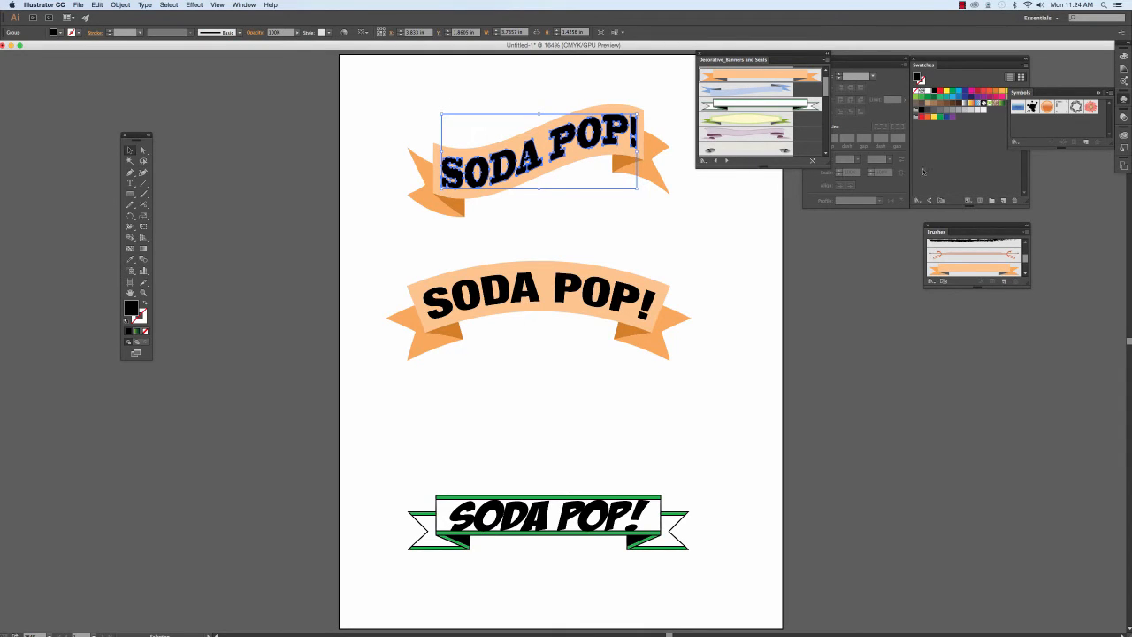
pyautogui.click(952, 114)
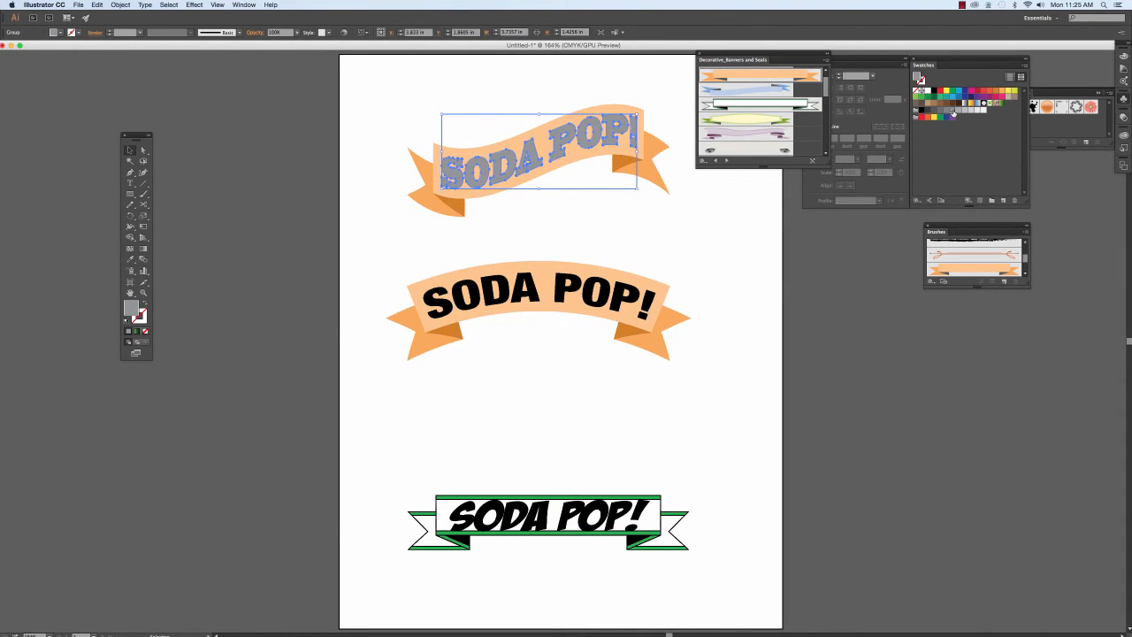
pyautogui.press('a')
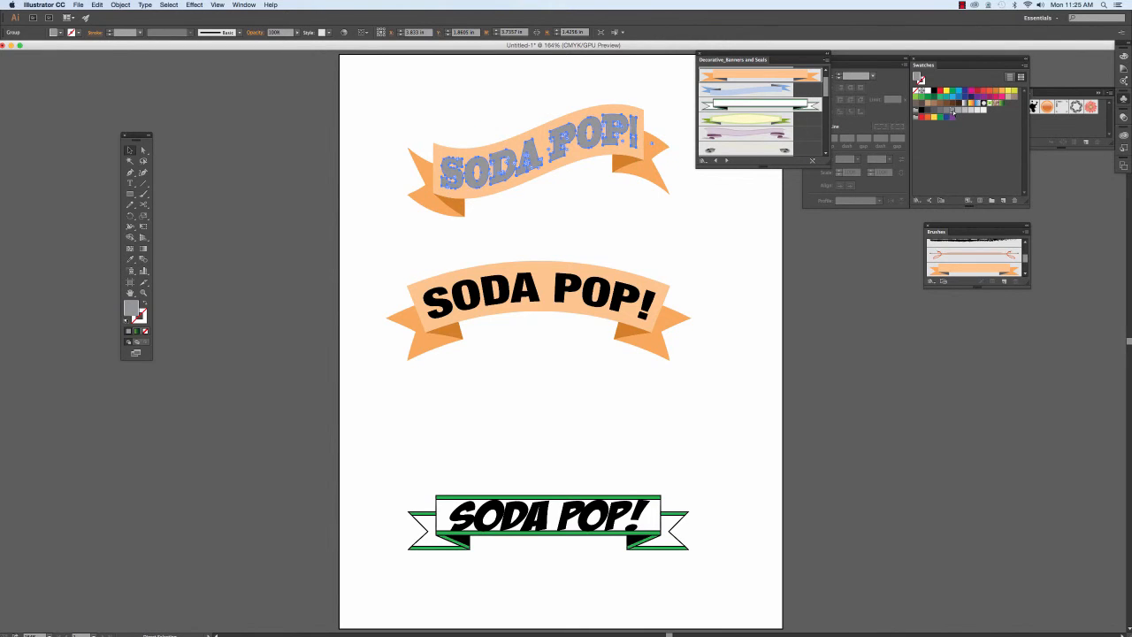
pyautogui.press('v')
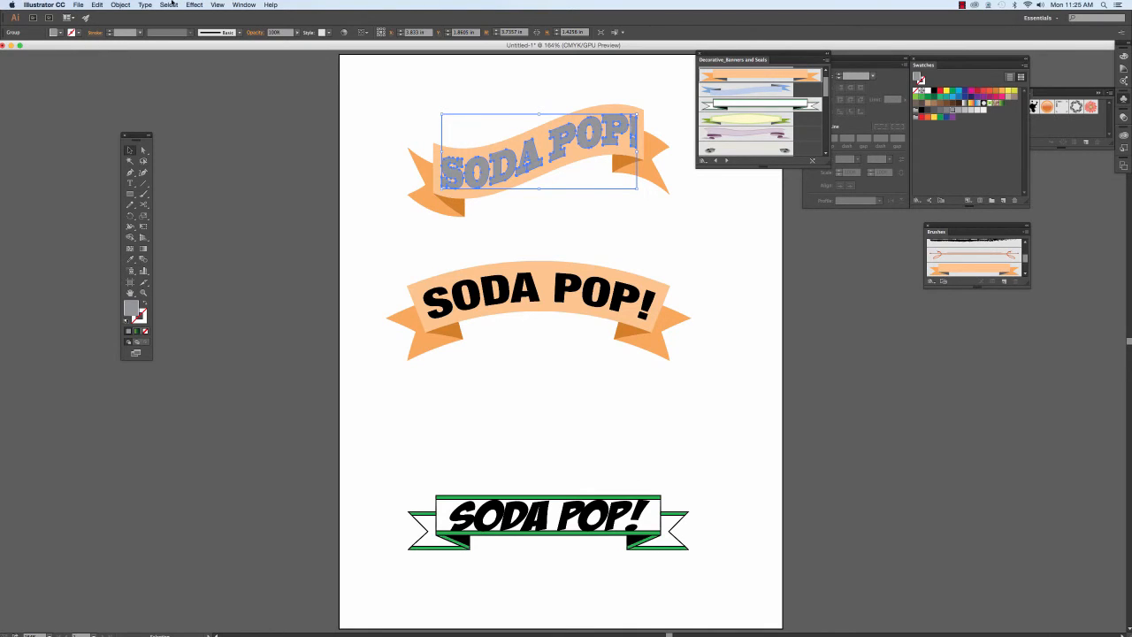
# Show the transparency settings beside the artboard and set the grey SODA POP! text's blending mode to Multiply
pyautogui.click(245, 5)
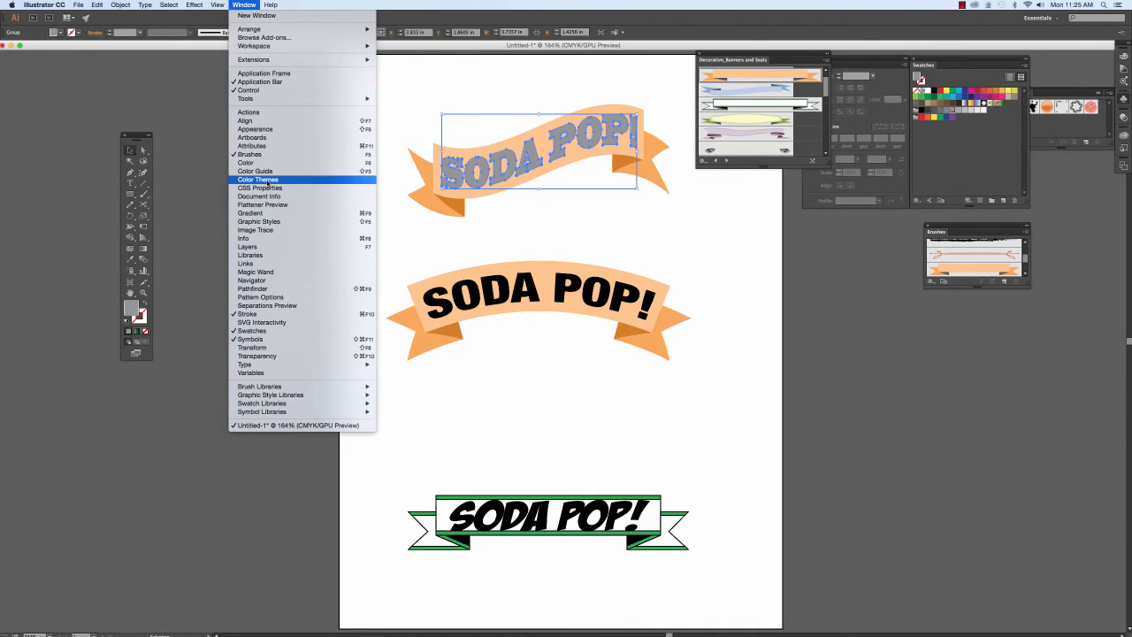
pyautogui.click(243, 357)
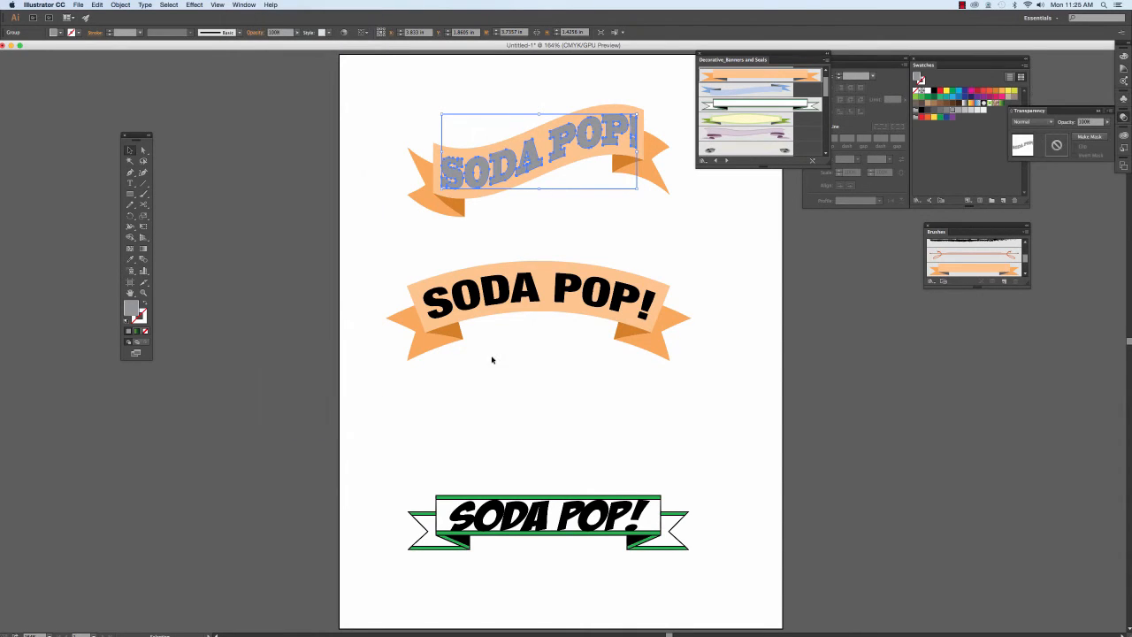
pyautogui.moveTo(1017, 110); pyautogui.dragTo(713, 181)
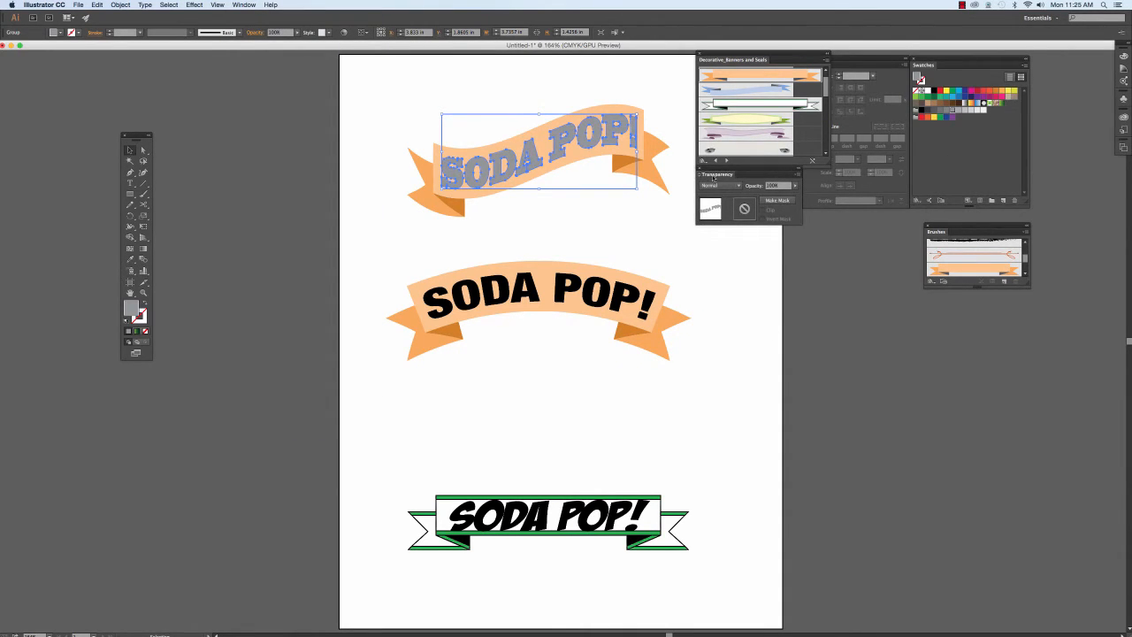
pyautogui.click(720, 186)
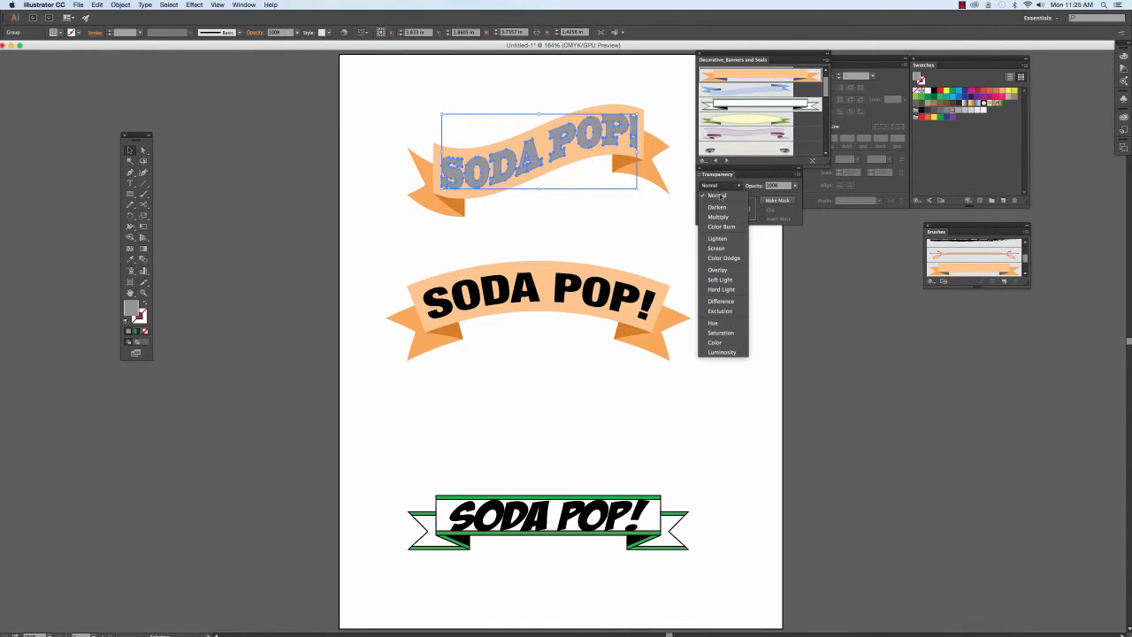
pyautogui.click(721, 218)
pyautogui.click(634, 228)
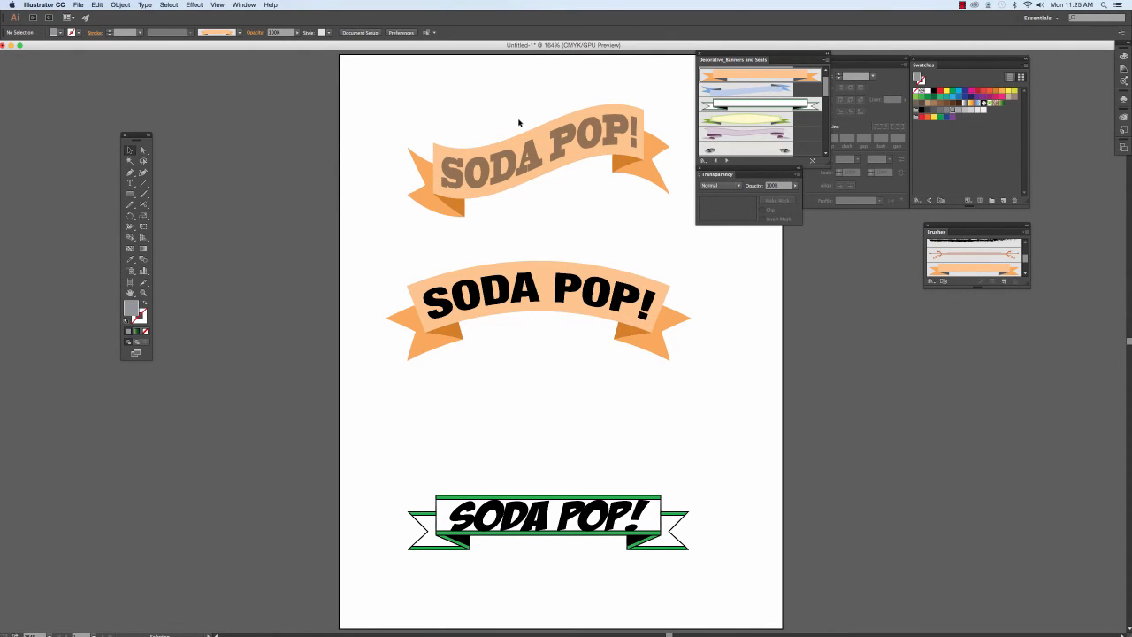
# Paste the copied SODA POP! text in place over the grey text and fill it with dark red
pyautogui.click(97, 4)
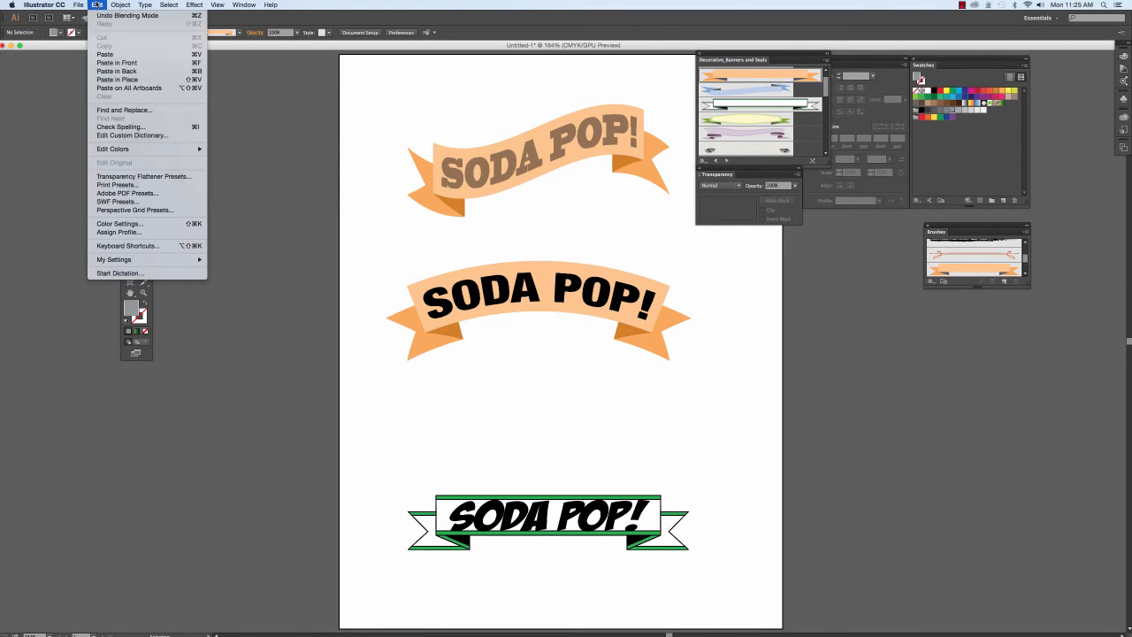
pyautogui.click(112, 80)
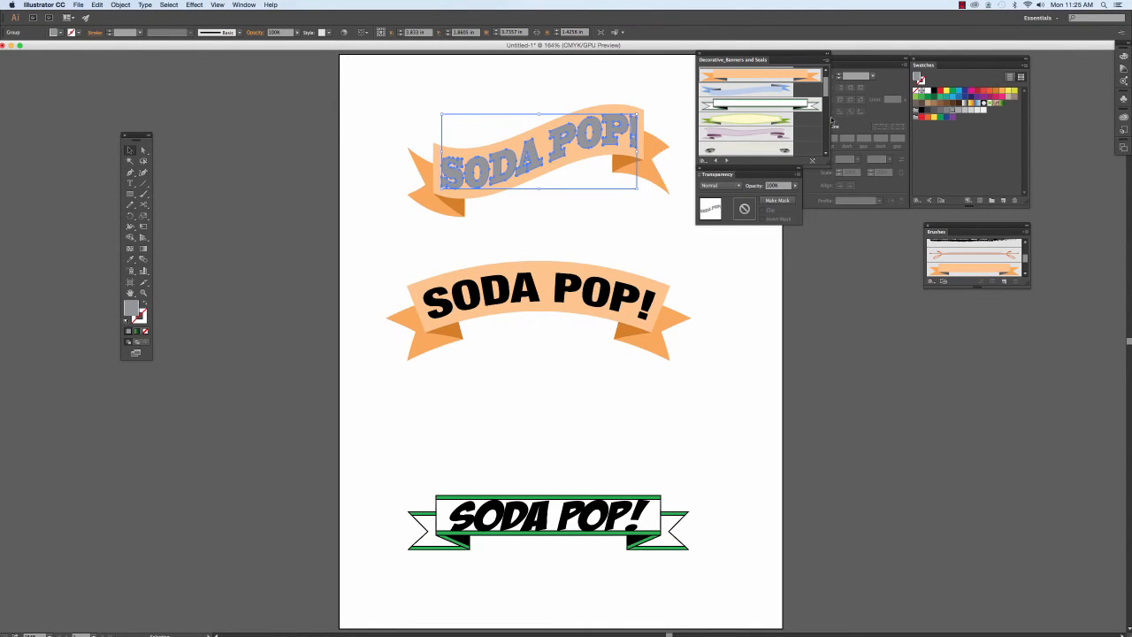
pyautogui.click(980, 94)
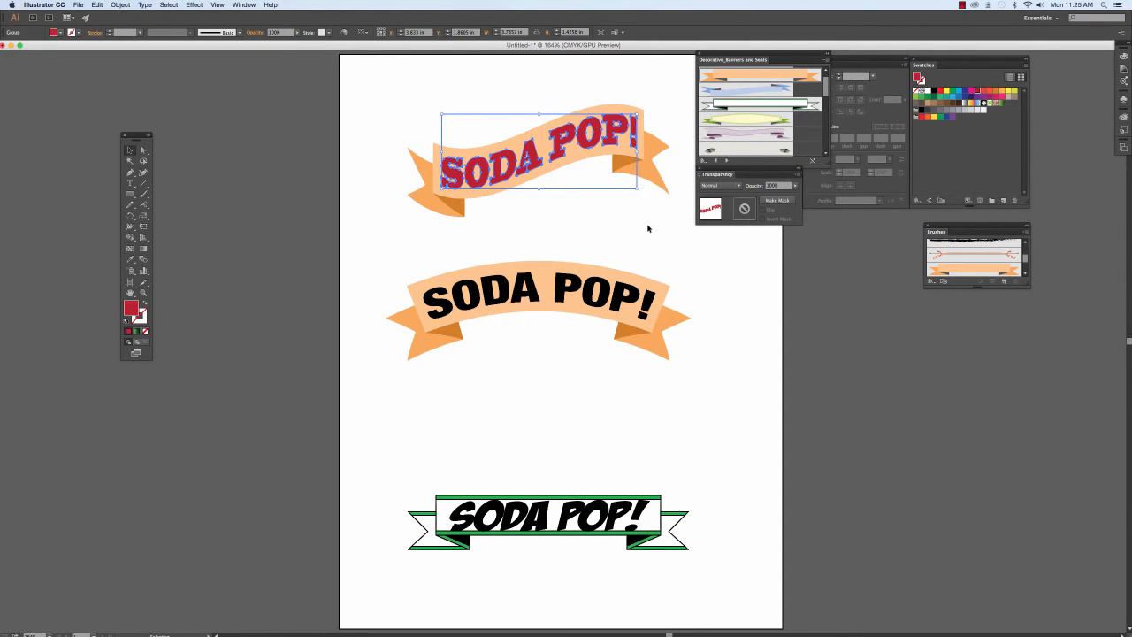
# Nudge the red SODA POP! text slightly up and right so the grey text forms a drop shadow
pyautogui.press('Up')
pyautogui.press('Up')
pyautogui.press('Up')
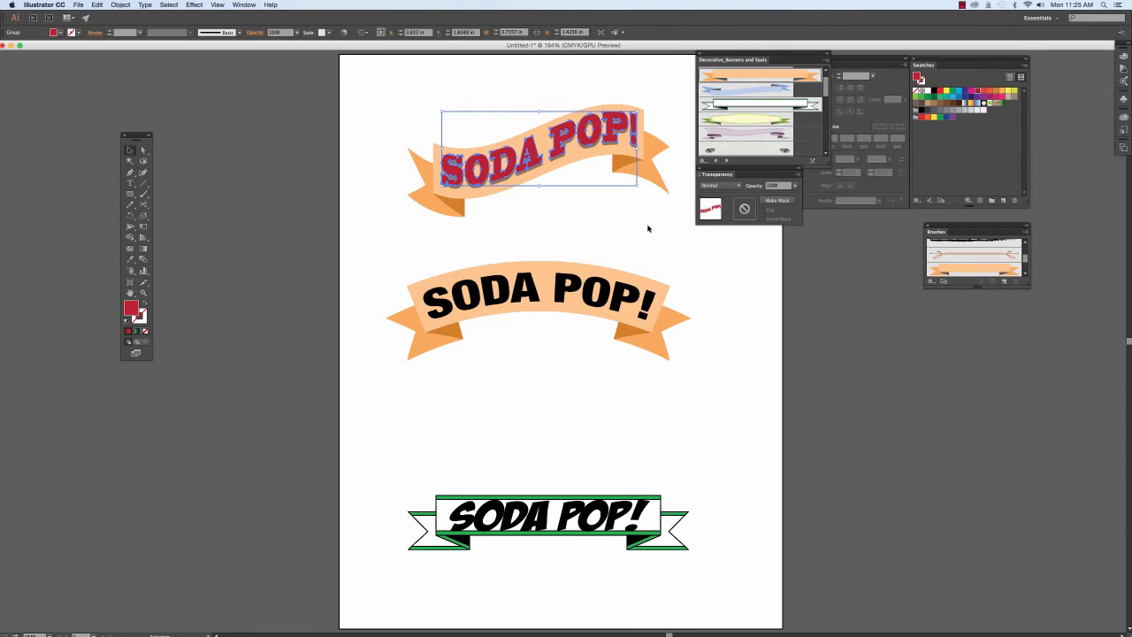
pyautogui.press('Right')
pyautogui.press('Right')
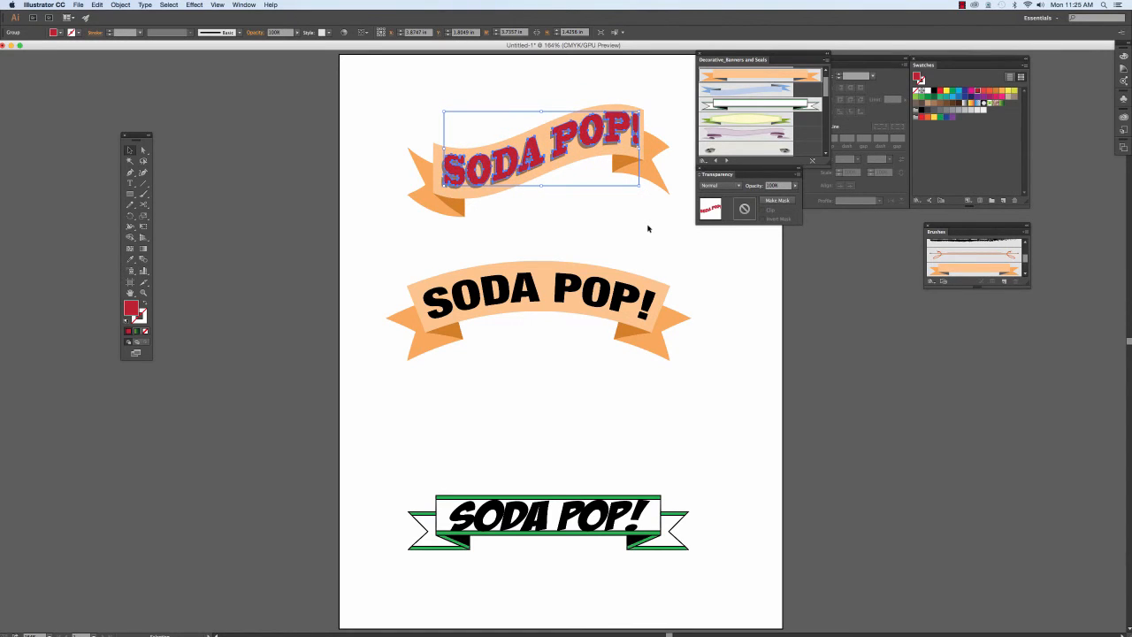
pyautogui.click(638, 234)
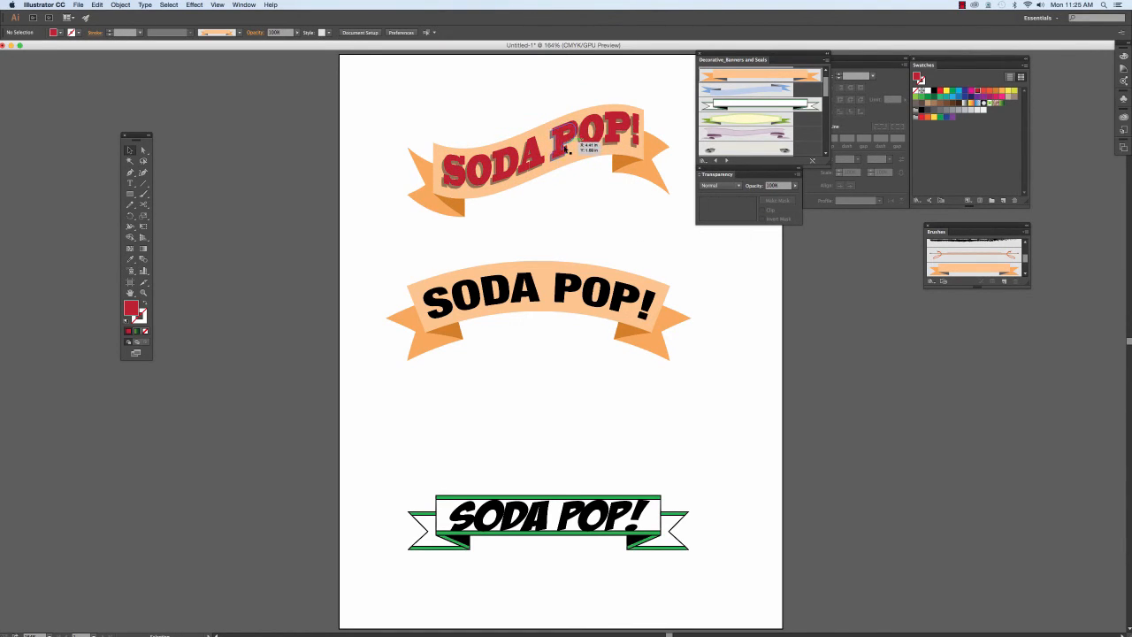
# Nudge the red SODA POP! text of the top design slightly down and give it a white stroke
pyautogui.click(539, 164)
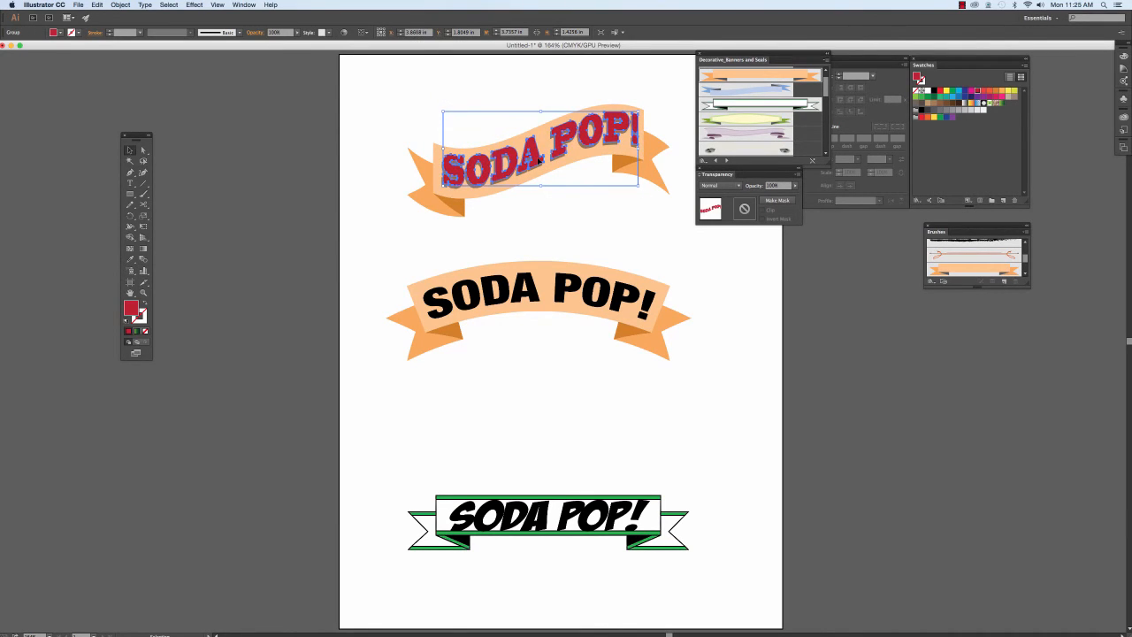
pyautogui.click(611, 210)
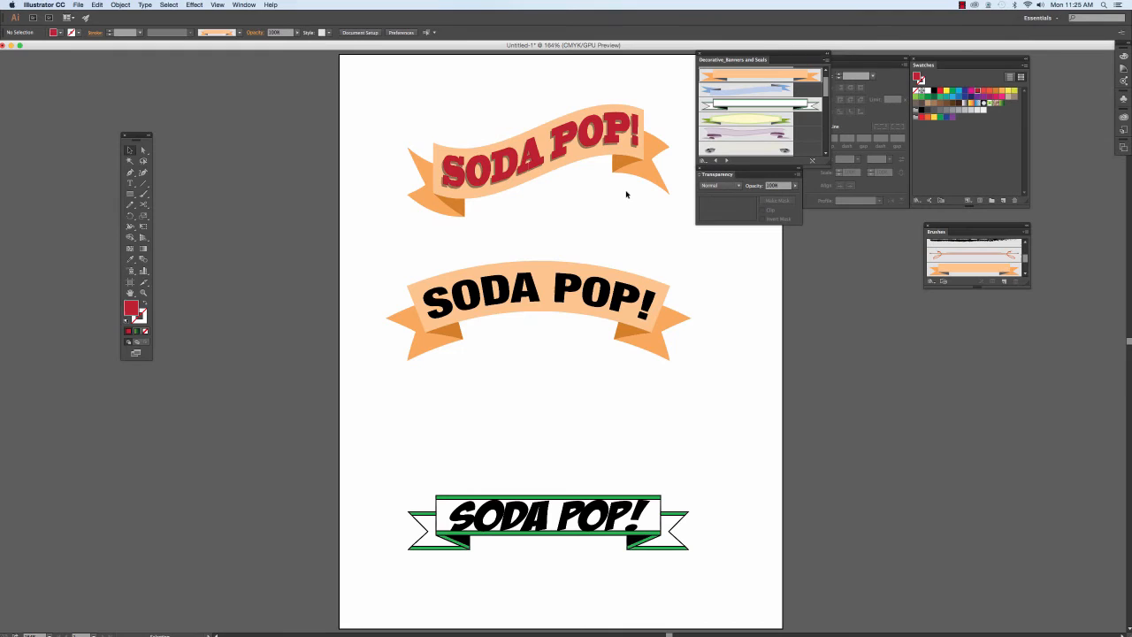
pyautogui.click(567, 153)
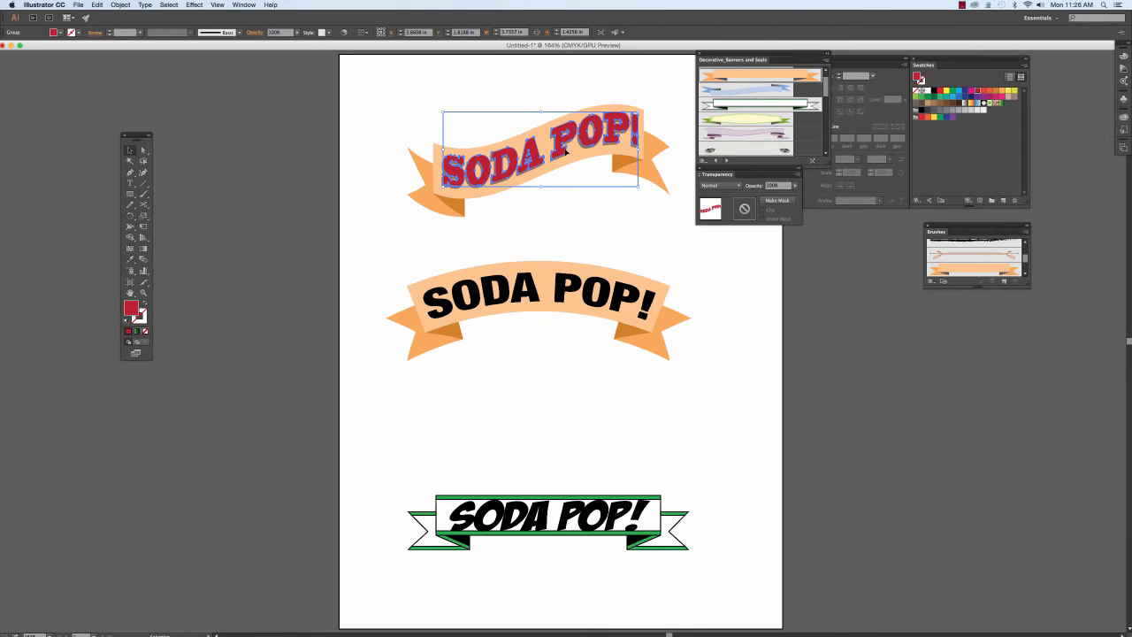
pyautogui.press('x')
pyautogui.click(881, 85)
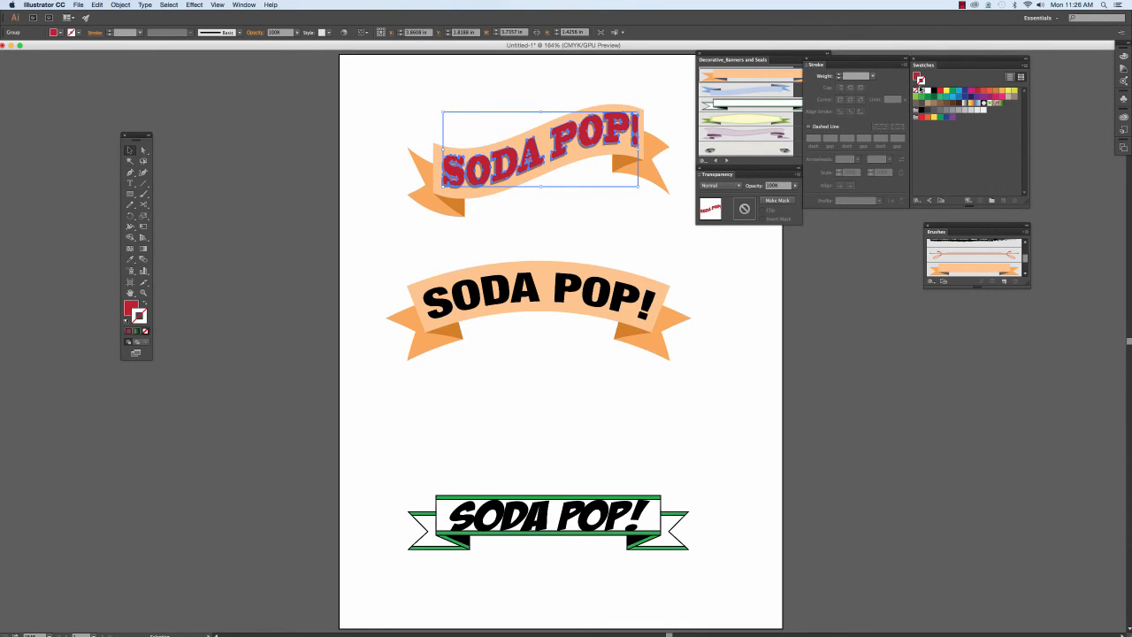
pyautogui.click(927, 90)
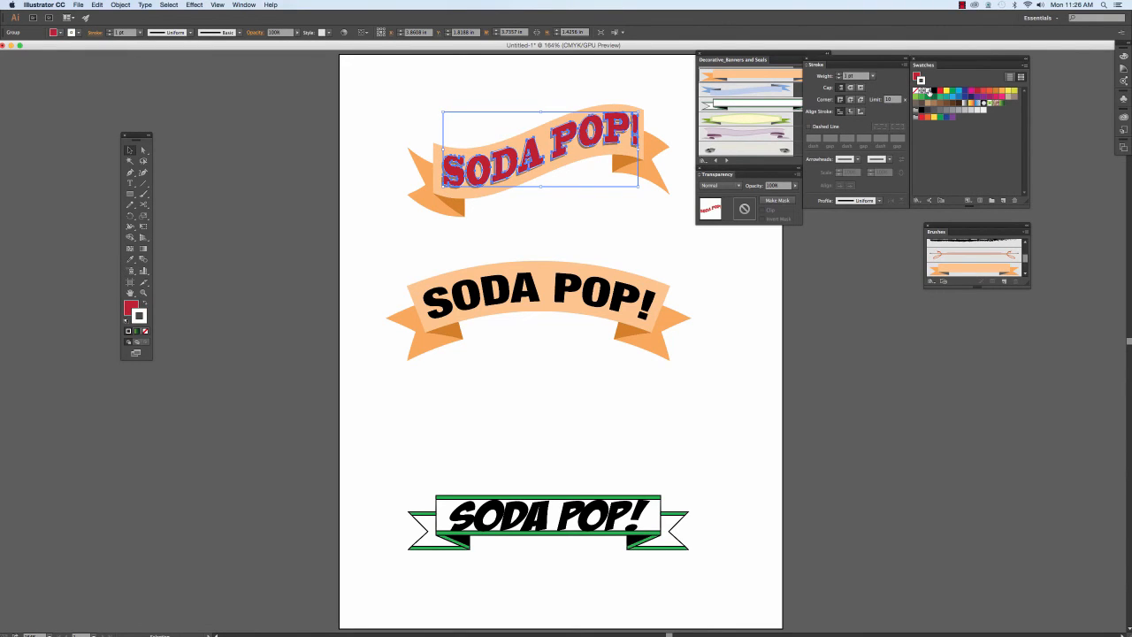
# Set the red text's white stroke to round caps, round corners, outside alignment and a 2 pt weight
pyautogui.click(850, 88)
pyautogui.click(851, 99)
pyautogui.click(860, 112)
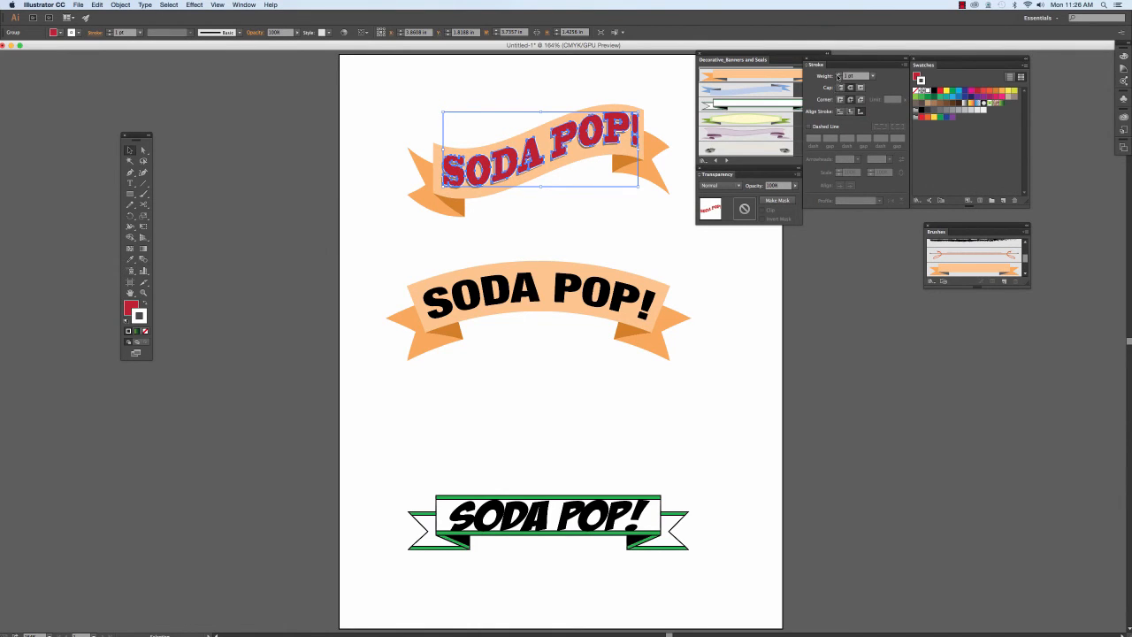
pyautogui.click(839, 75)
pyautogui.click(678, 92)
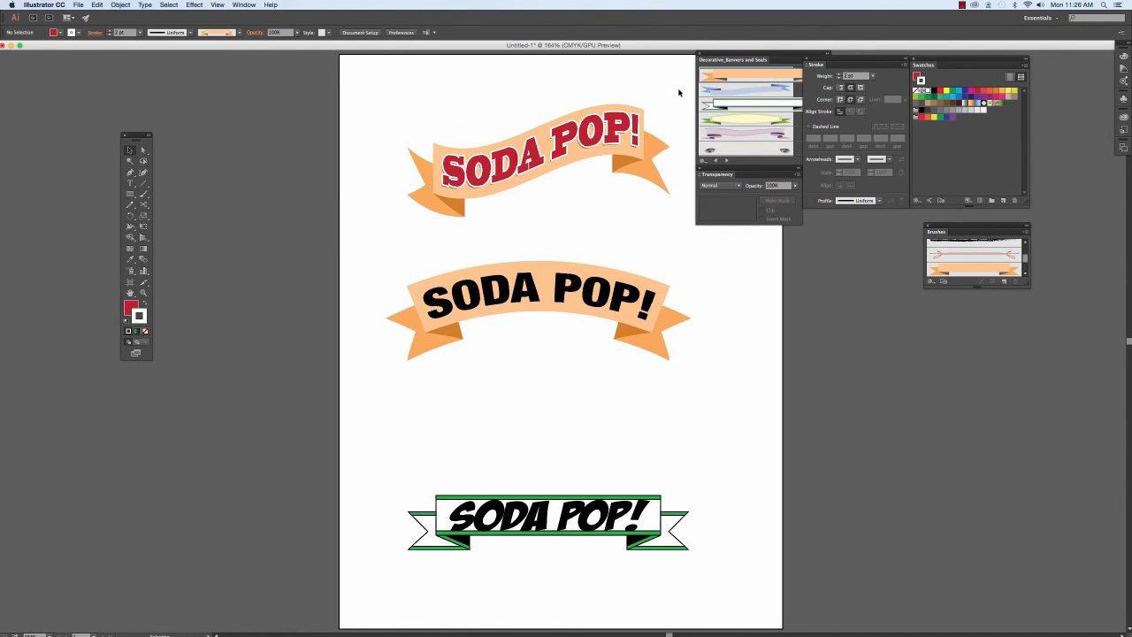
# Nudge the white-outlined red SODA POP! text slightly up, away from its grey shadow
pyautogui.click(617, 139)
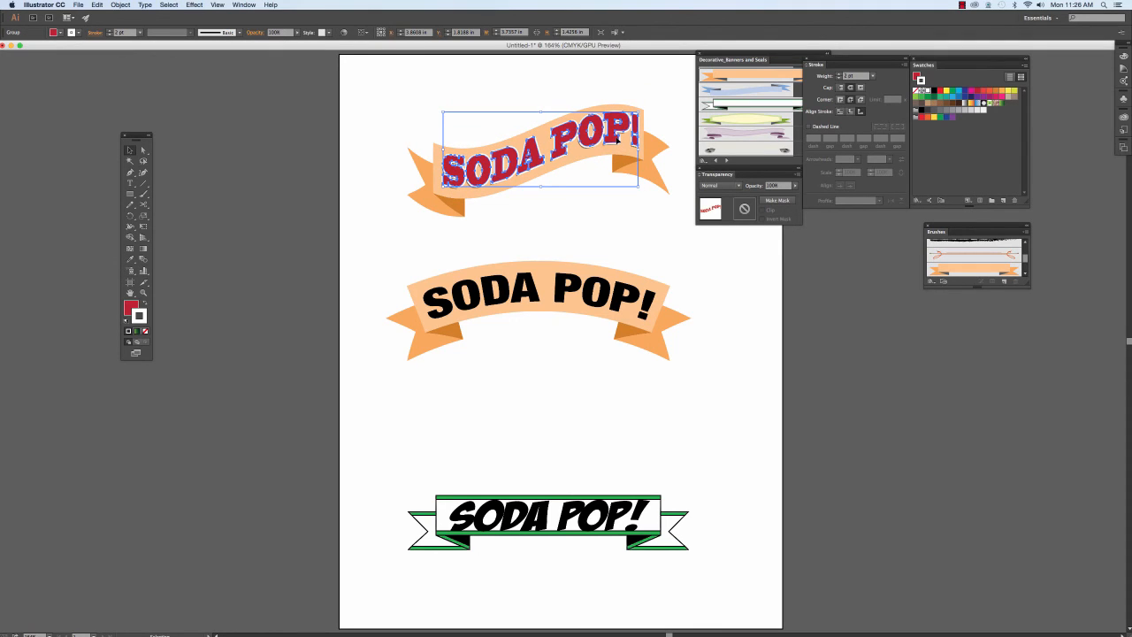
pyautogui.press('Up')
pyautogui.press('Up')
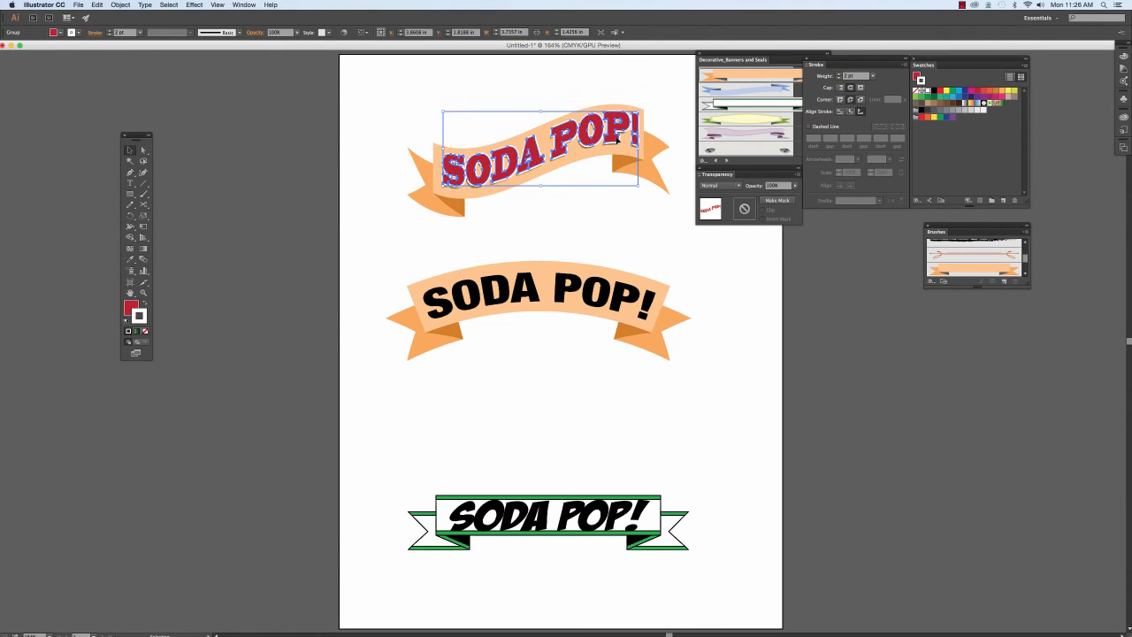
pyautogui.click(664, 116)
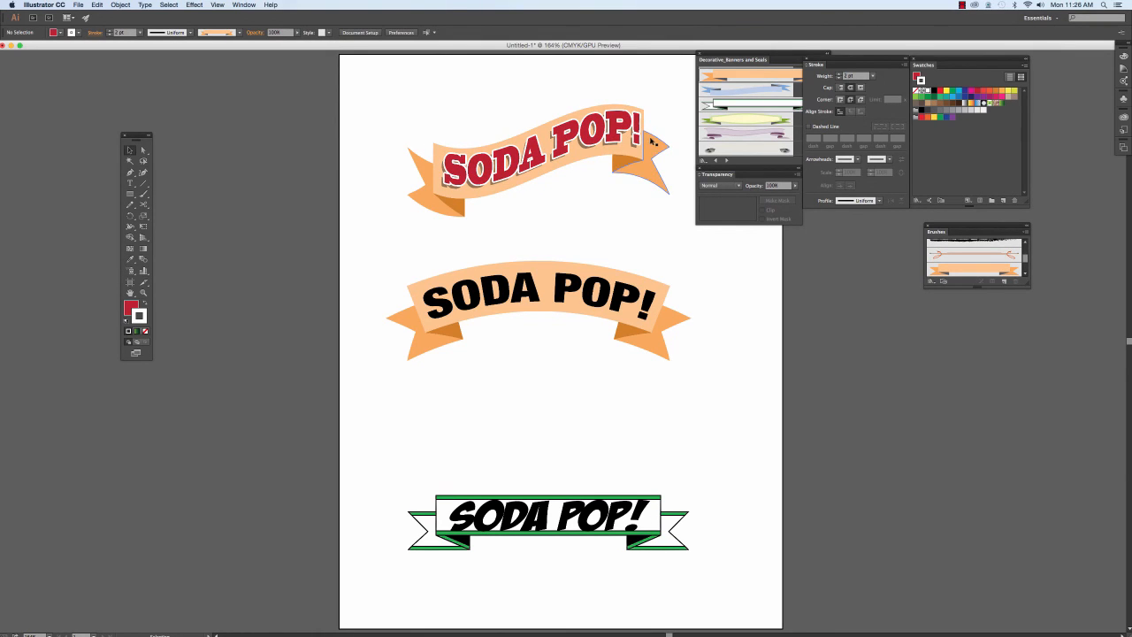
# Nudge the grey shadow text of the top design slightly down to extend the drop shadow
pyautogui.click(475, 188)
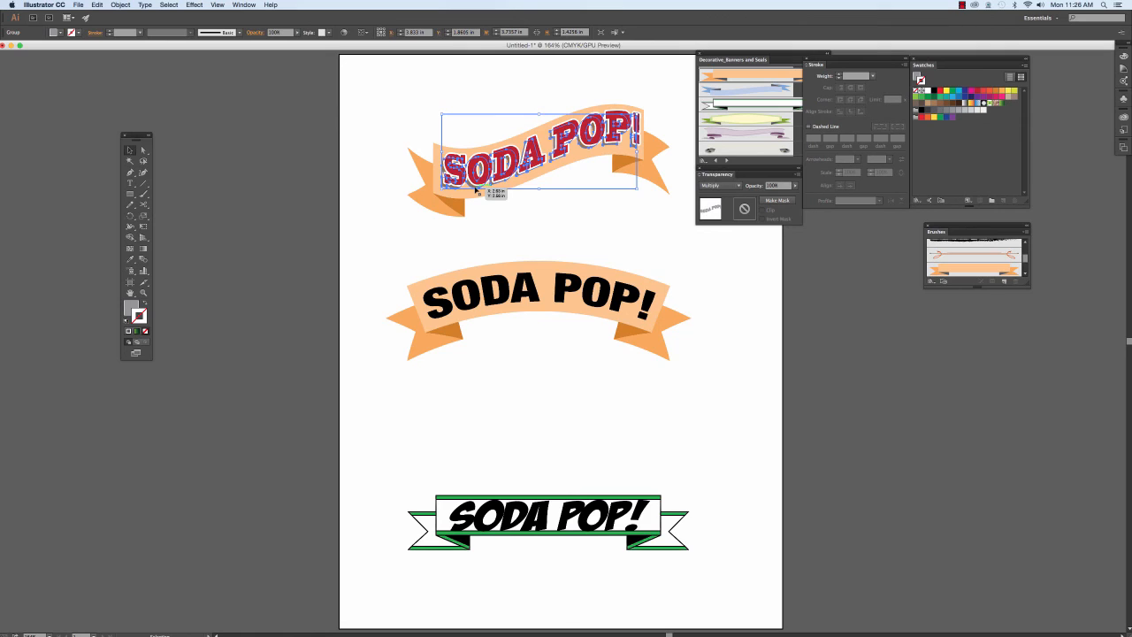
pyautogui.press('Down')
pyautogui.press('Down')
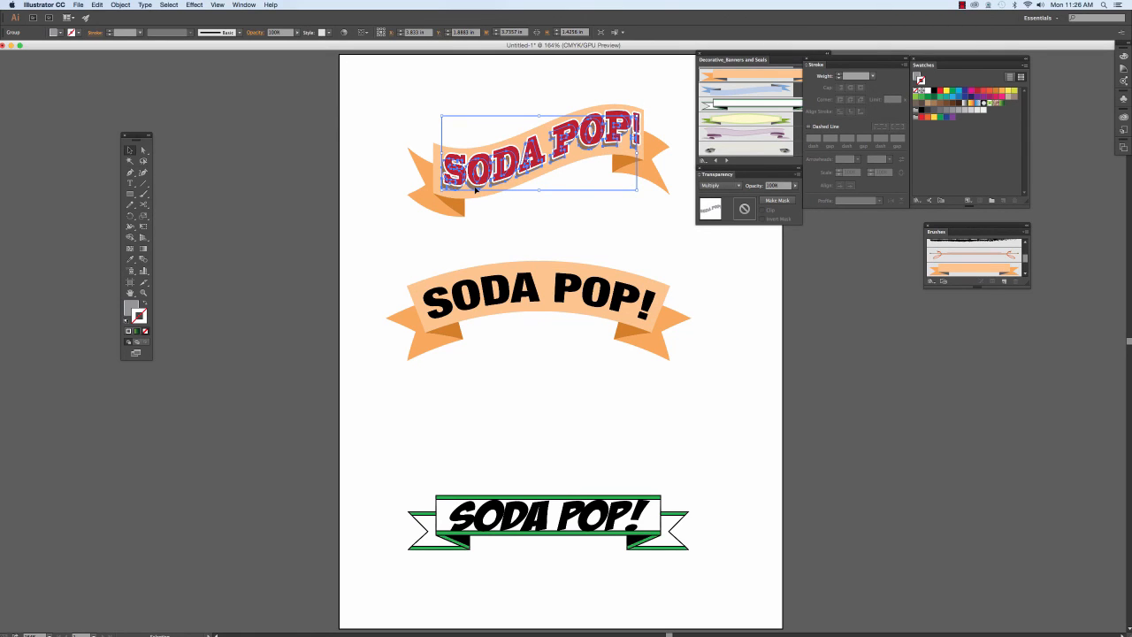
pyautogui.click(571, 223)
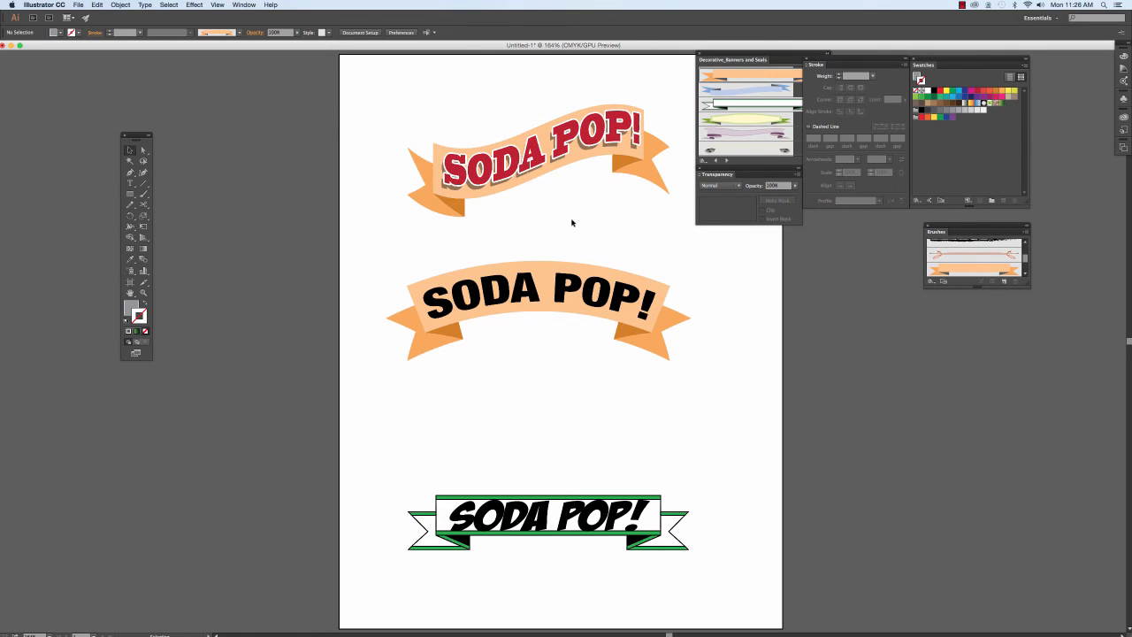